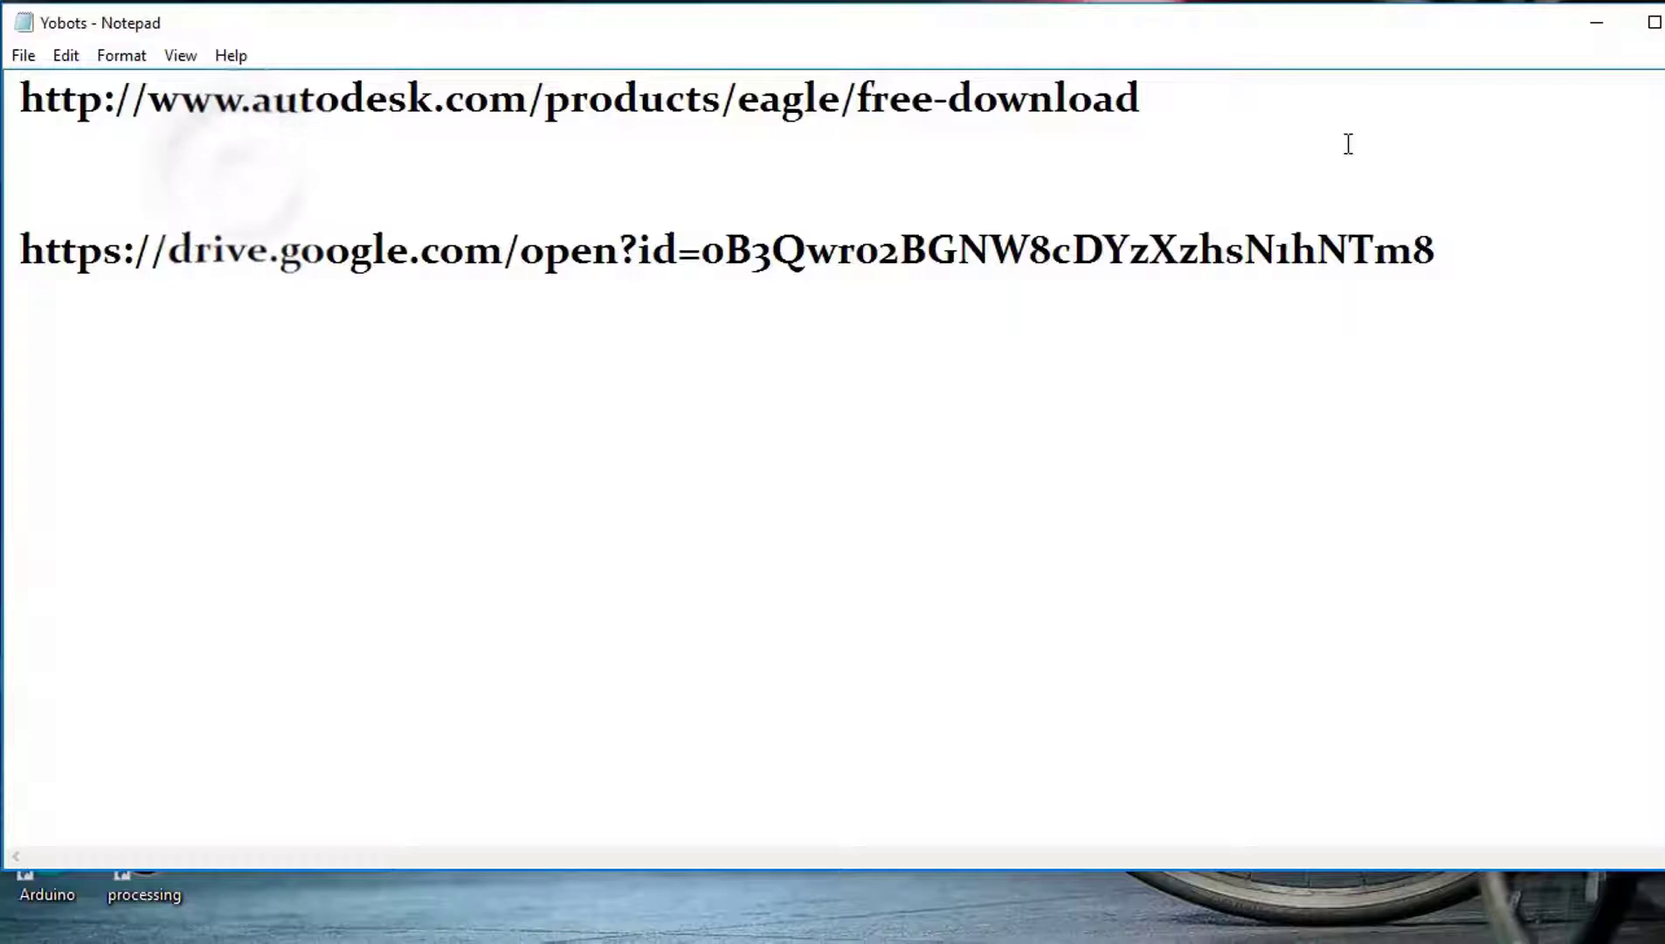
Step: Copy the autodesk.com EAGLE download link from the Yobots notes and minimize Notepad
{"action": "left_click_drag", "start_coordinate": [1337, 139], "coordinate": [407, 100]}
{"action": "left_click_drag", "start_coordinate": [556, 118], "coordinate": [1149, 140]}
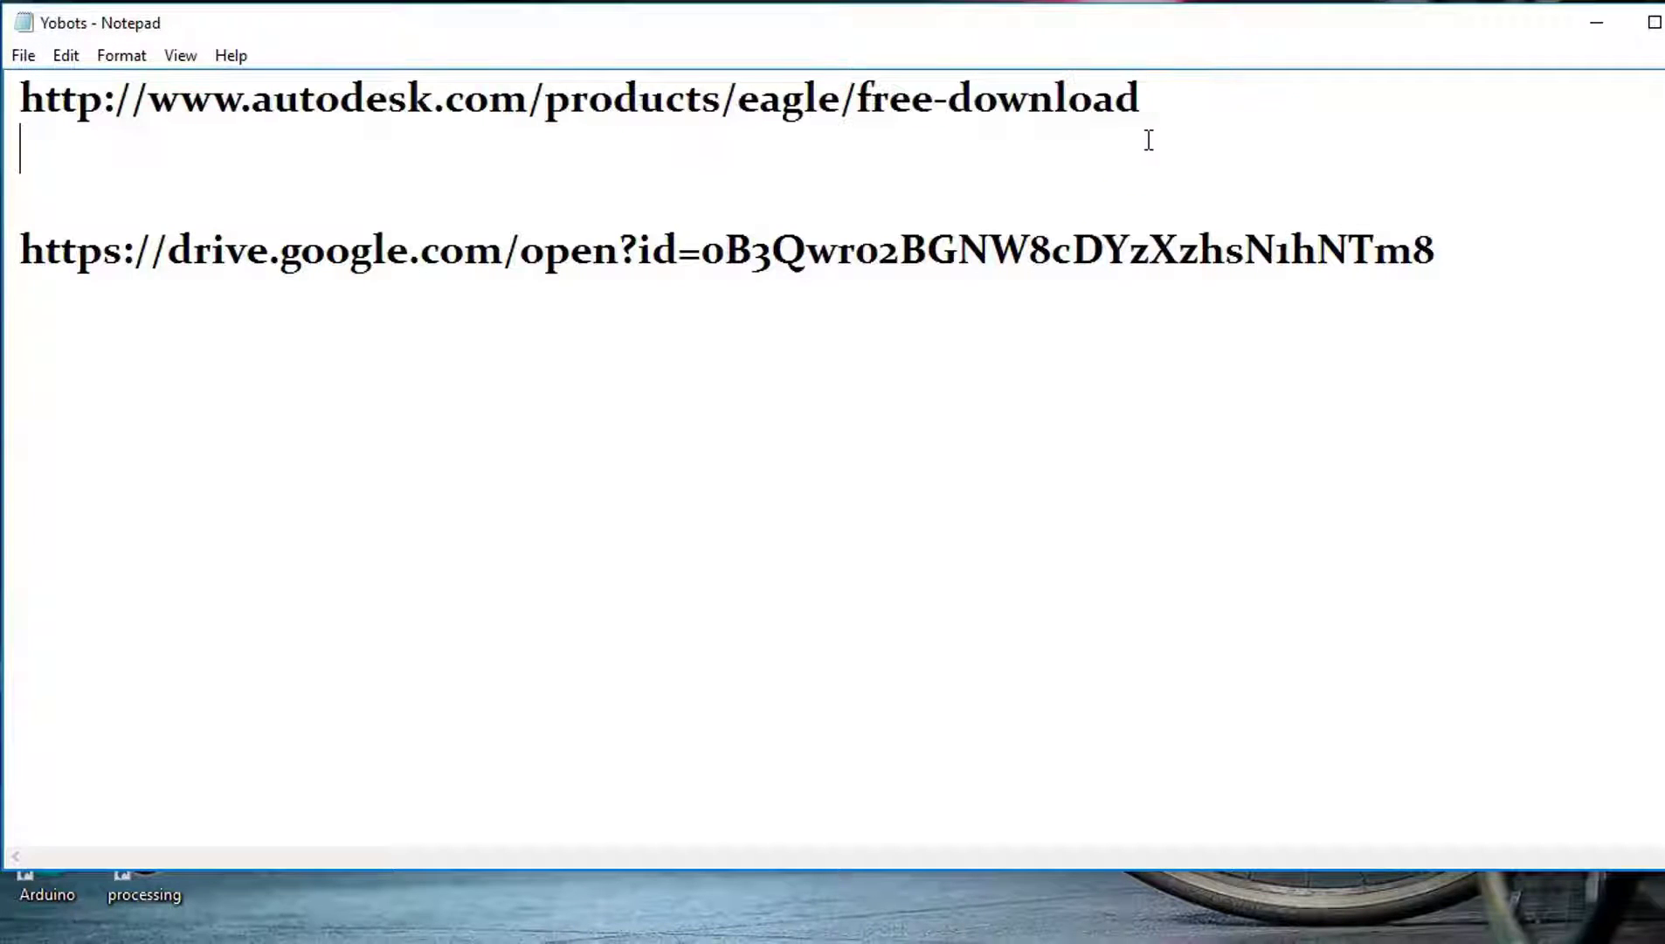
{"action": "left_click_drag", "start_coordinate": [1644, 260], "coordinate": [21, 244]}
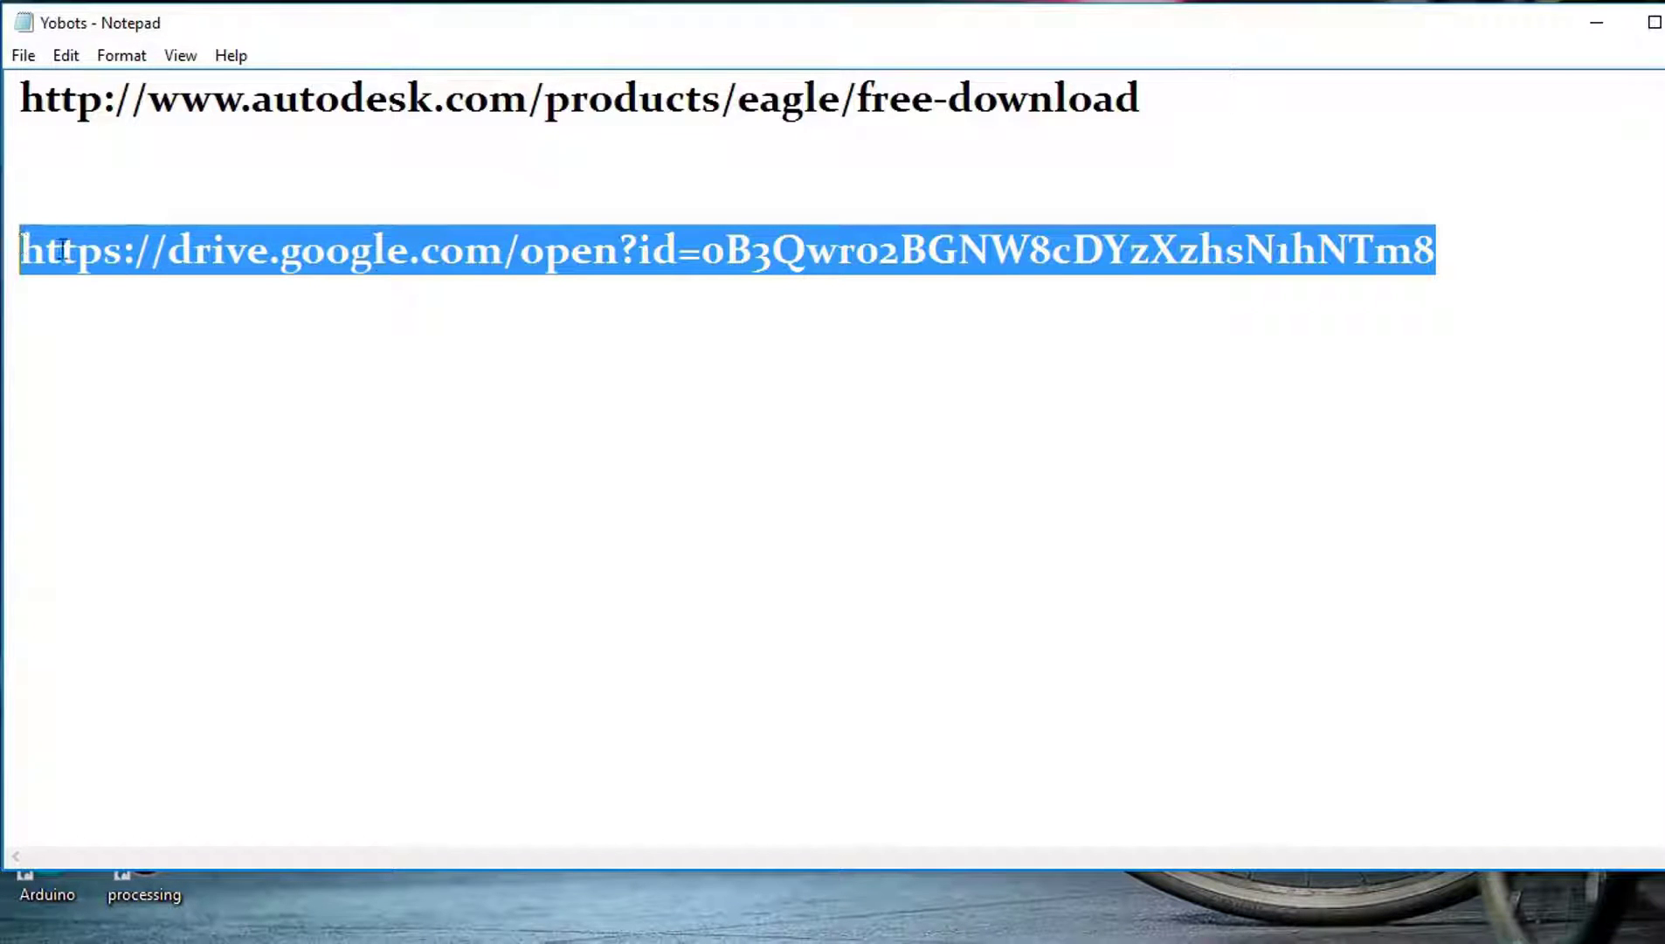
{"action": "left_click_drag", "start_coordinate": [1258, 103], "coordinate": [17, 91]}
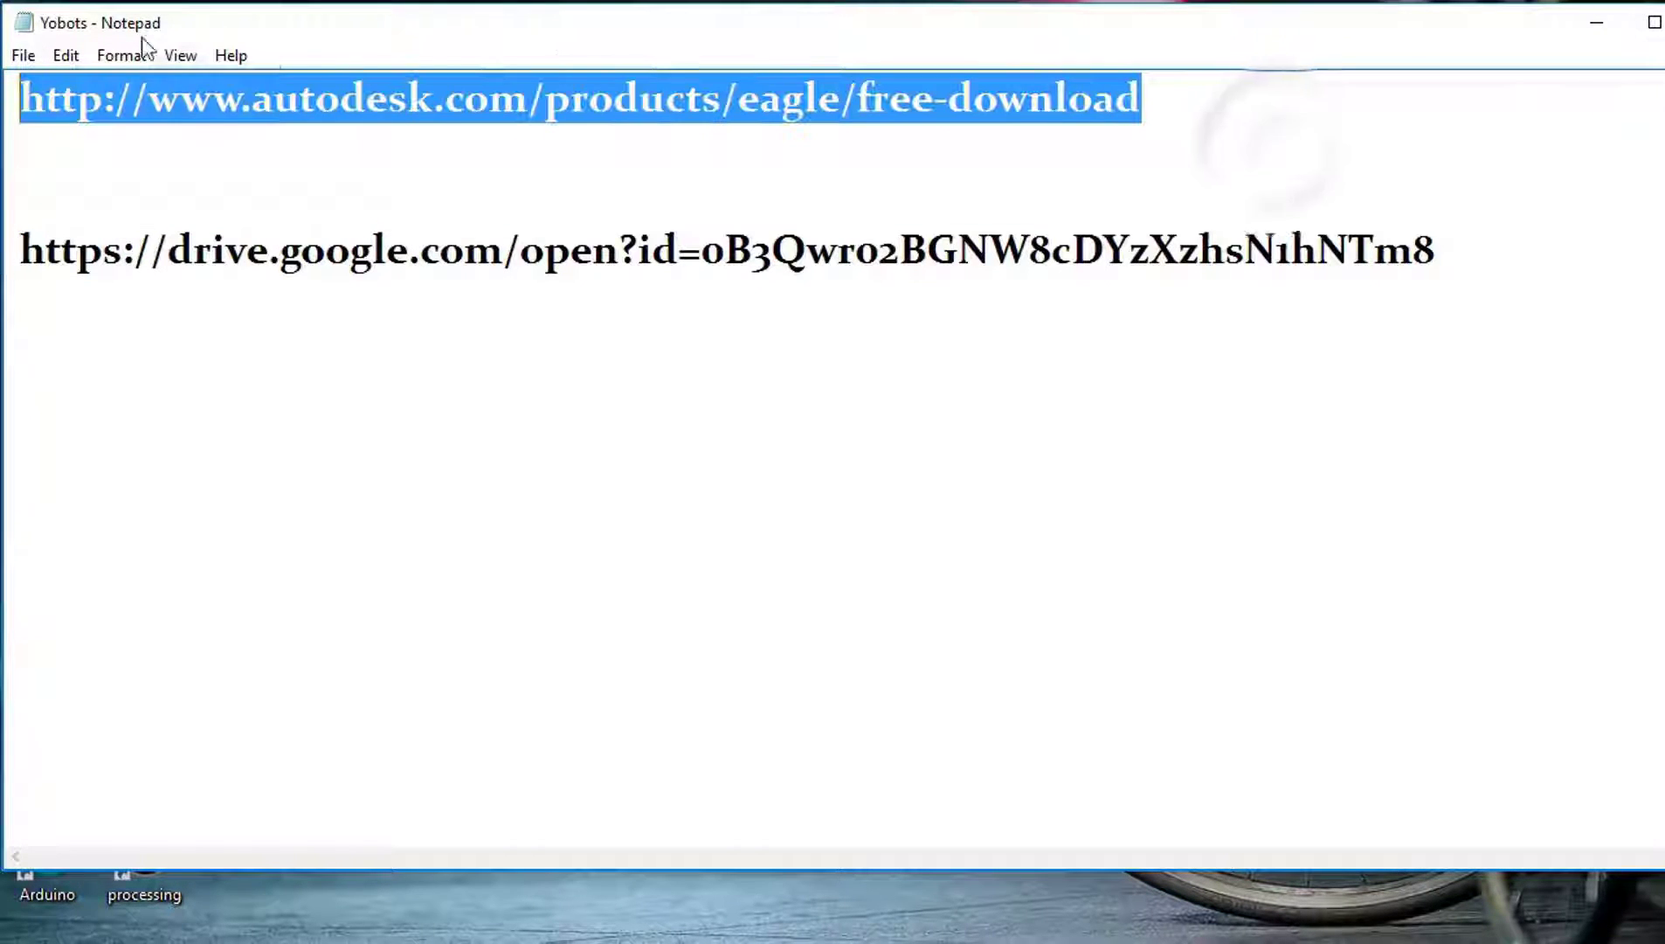
{"action": "right_click", "coordinate": [470, 84]}
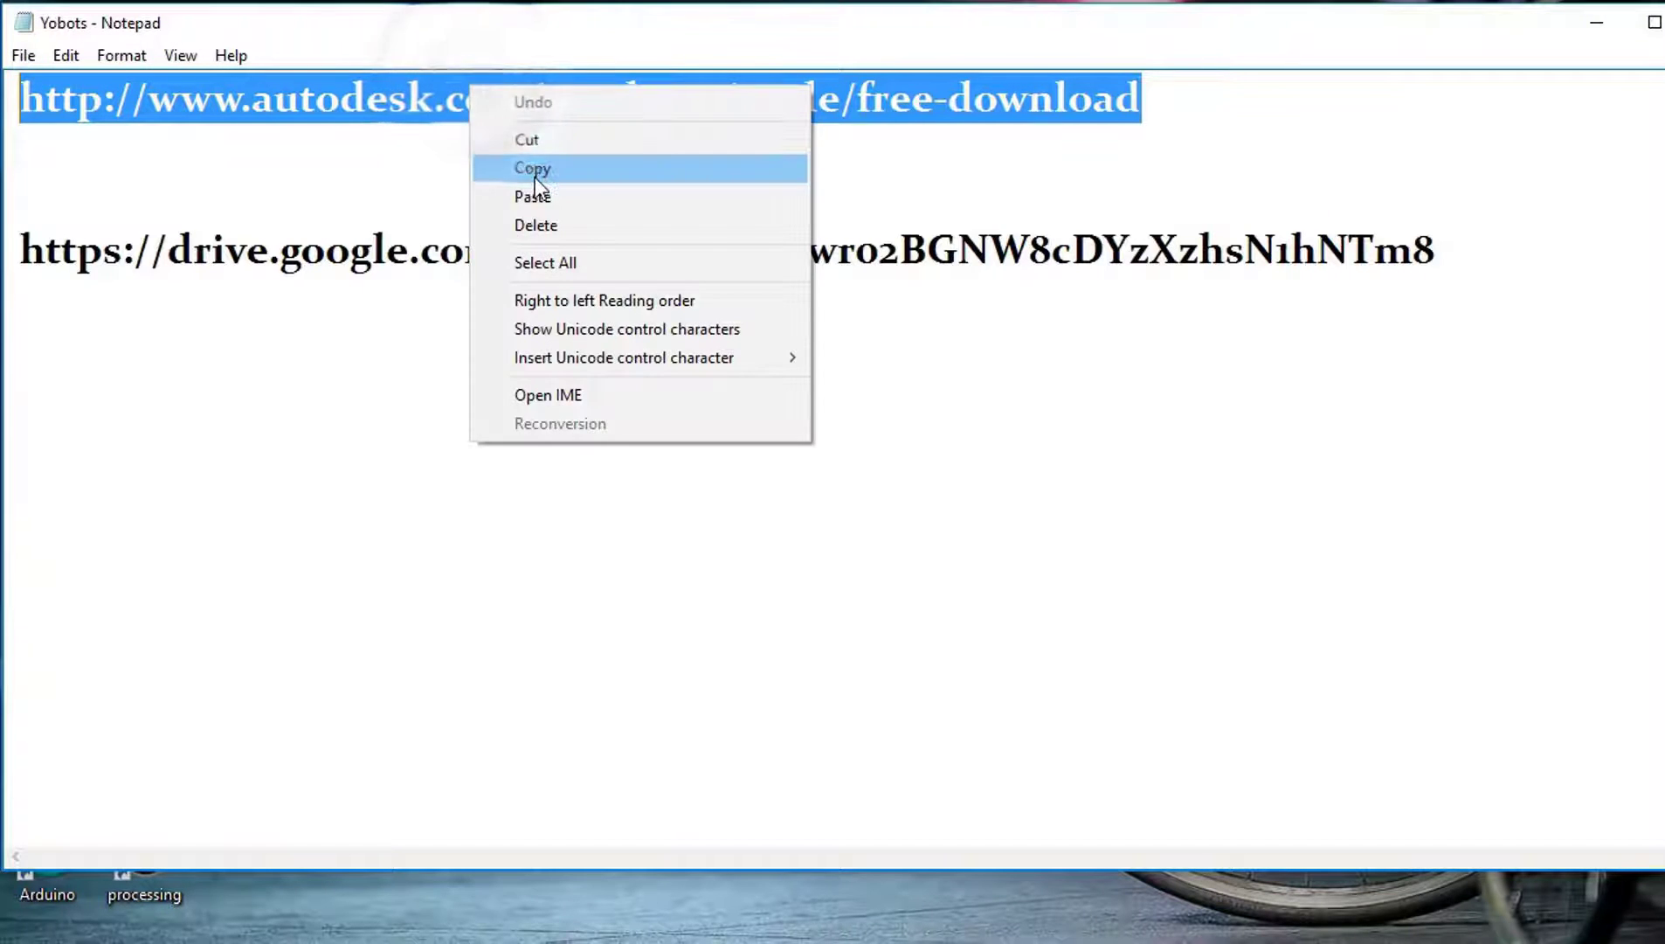
{"action": "left_click", "coordinate": [535, 178]}
{"action": "left_click", "coordinate": [1616, 22]}
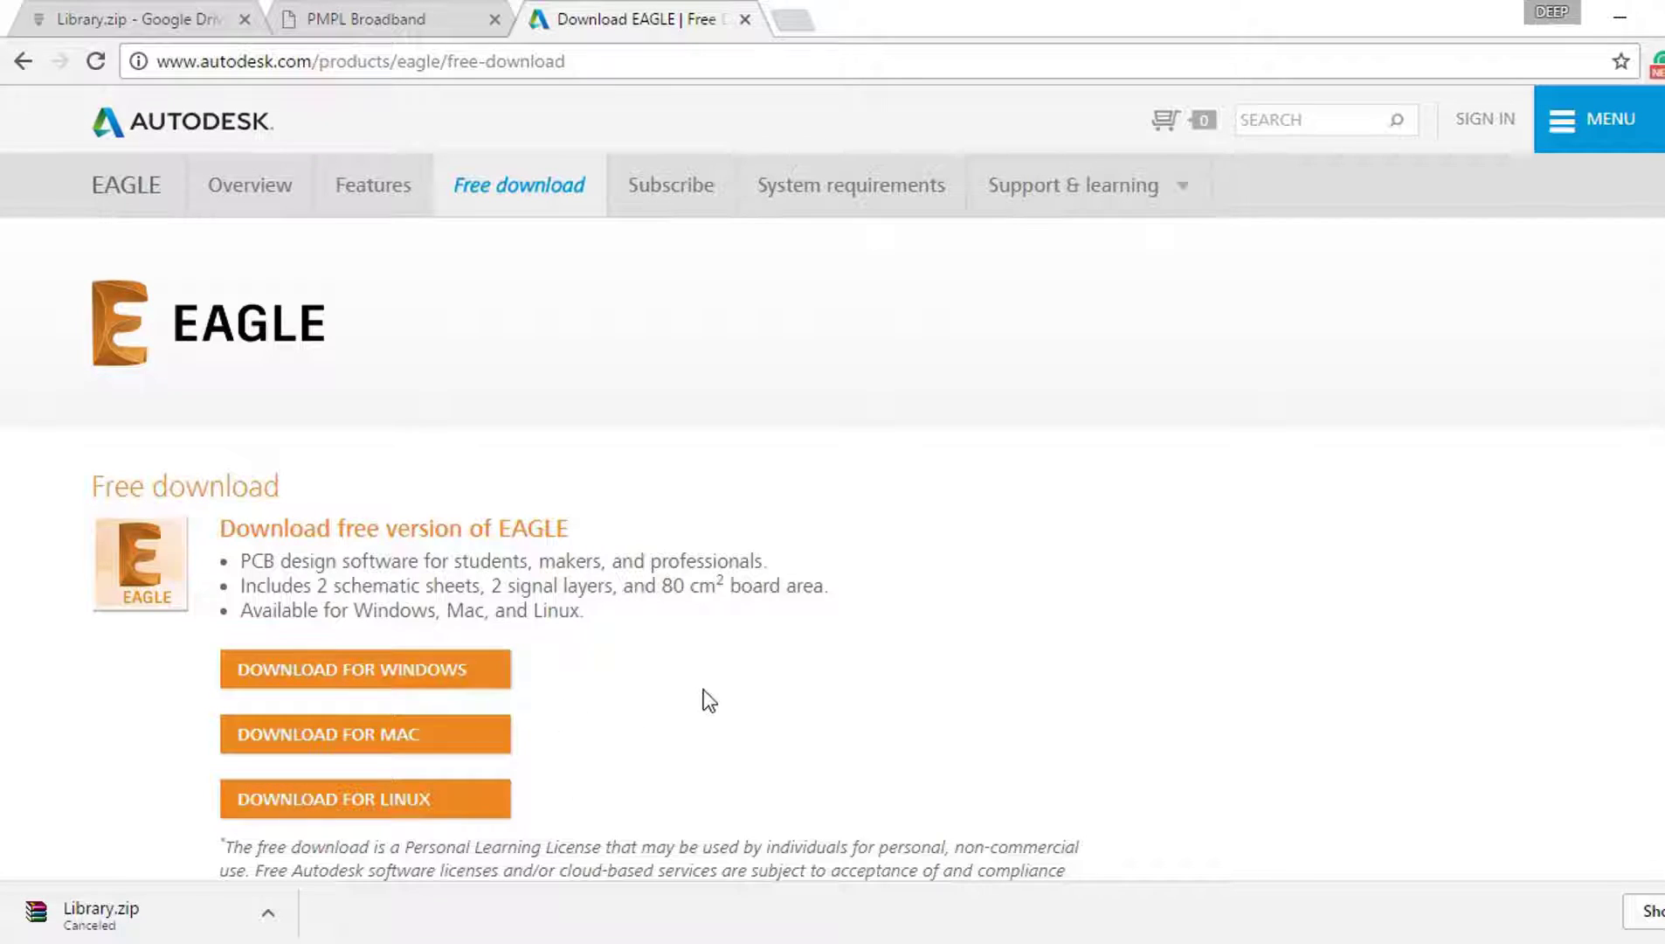
Step: Scroll the Autodesk EAGLE download page down and back up
{"action": "scroll", "coordinate": [729, 715], "scroll_direction": "down", "scroll_amount": 2}
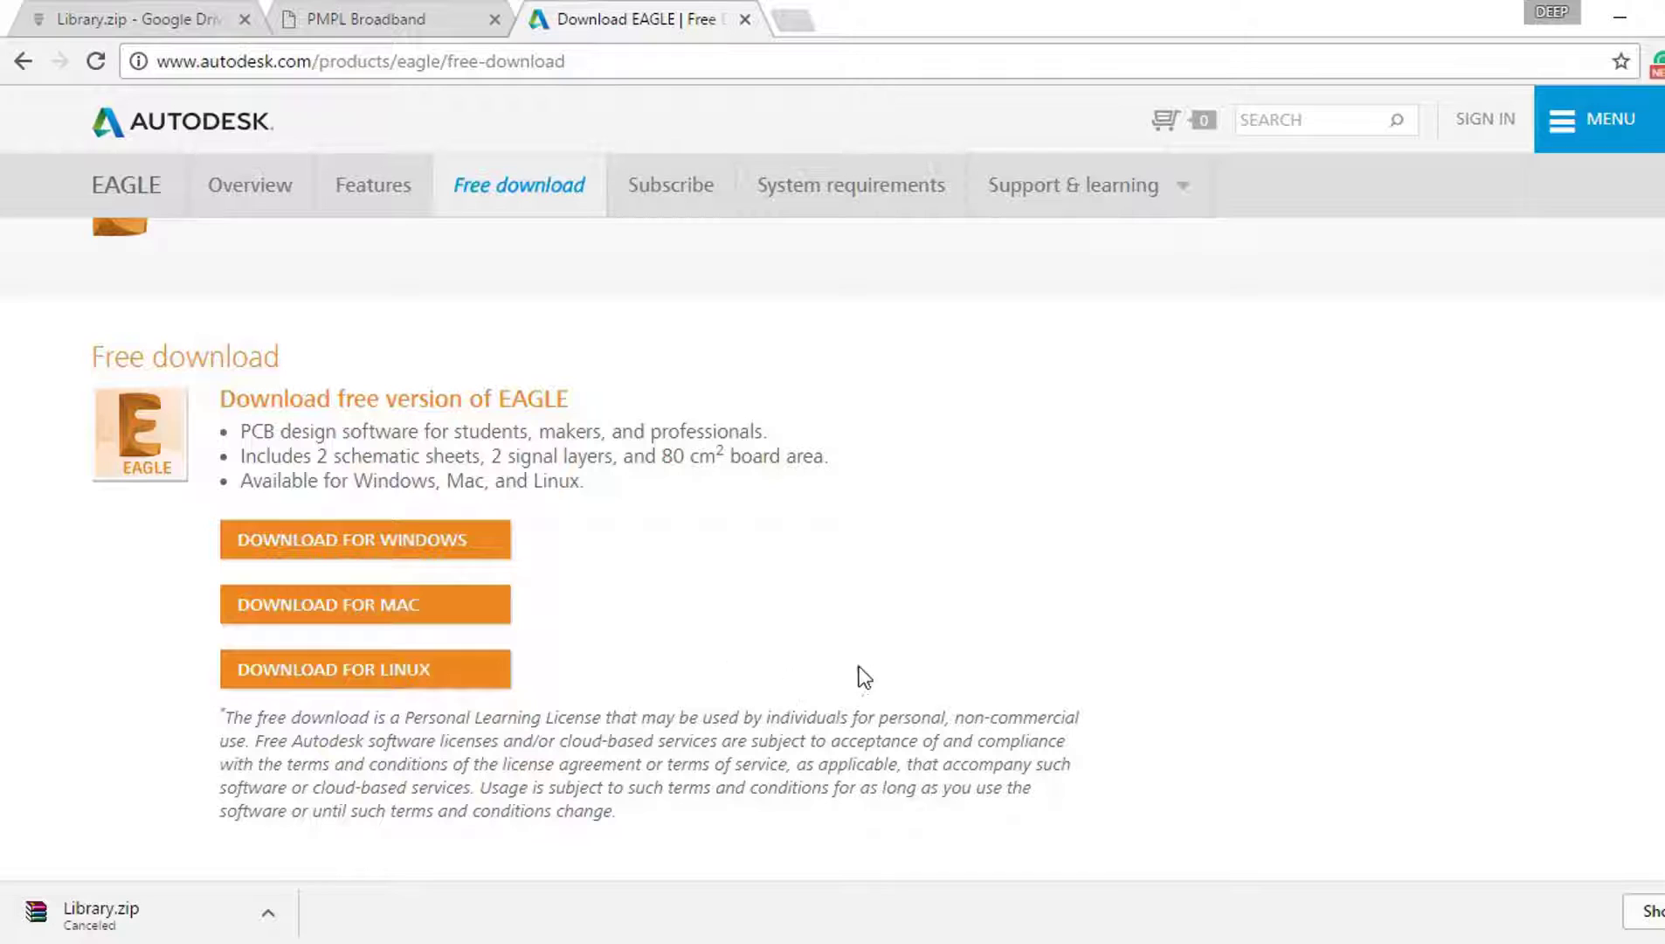
{"action": "scroll", "coordinate": [905, 581], "scroll_direction": "up", "scroll_amount": 2}
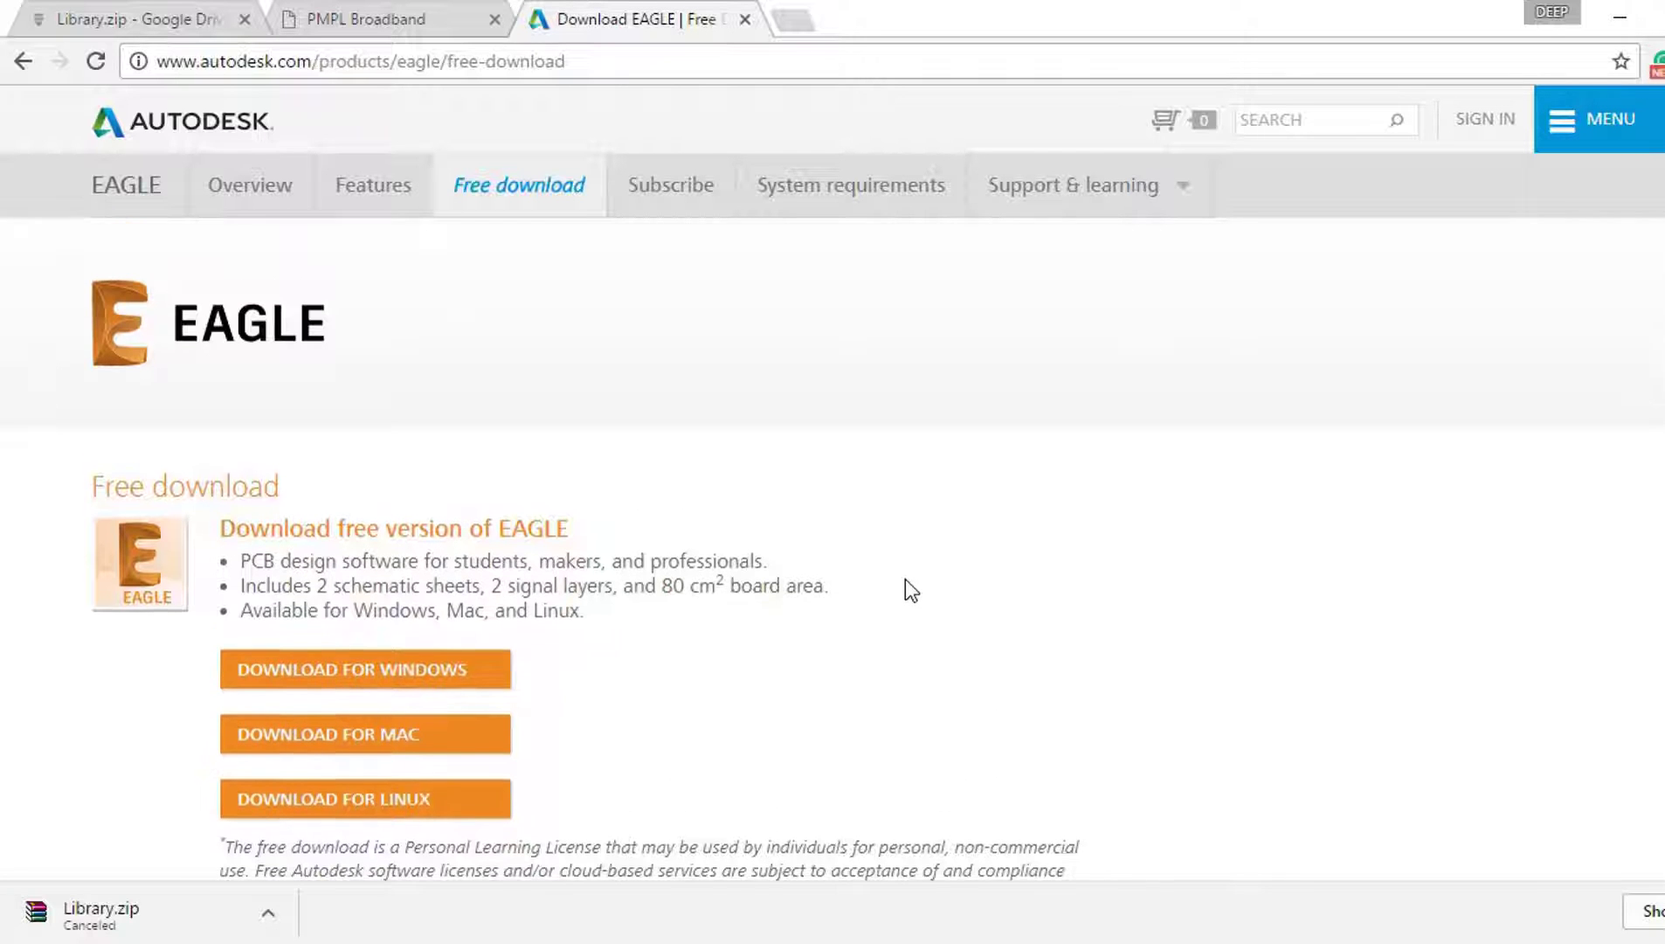
Step: Download the EAGLE Windows installer and run it from the desktop
{"action": "left_click", "coordinate": [349, 672]}
{"action": "left_click", "coordinate": [1619, 18]}
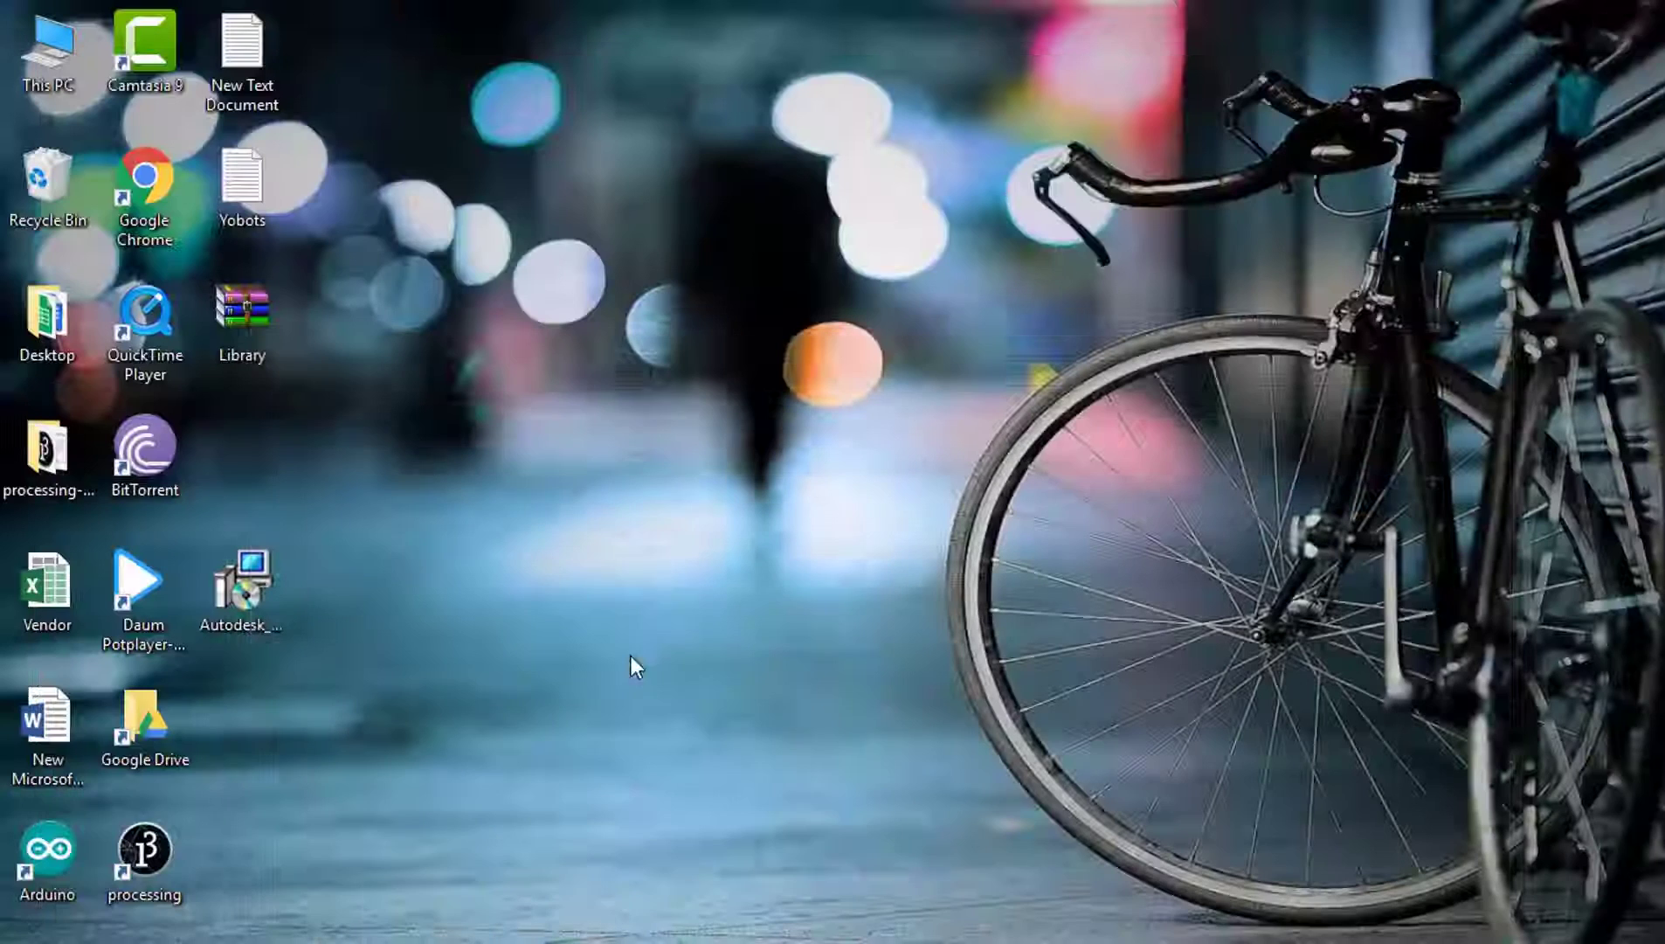
{"action": "left_click", "coordinate": [238, 605]}
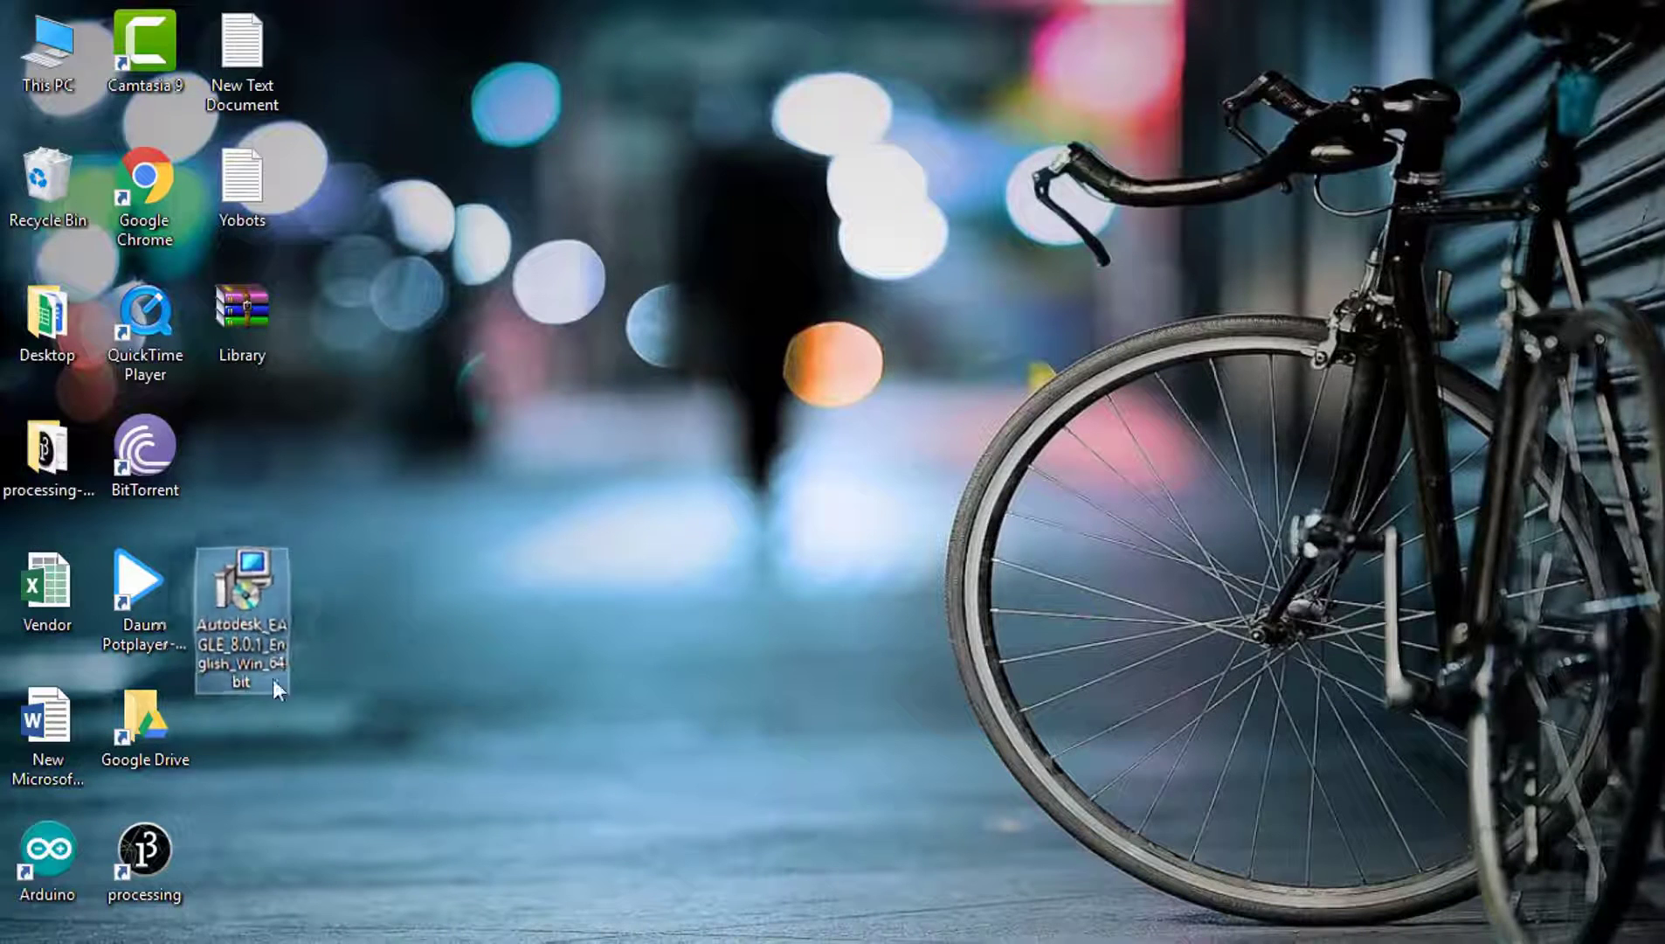
{"action": "left_click", "coordinate": [752, 616]}
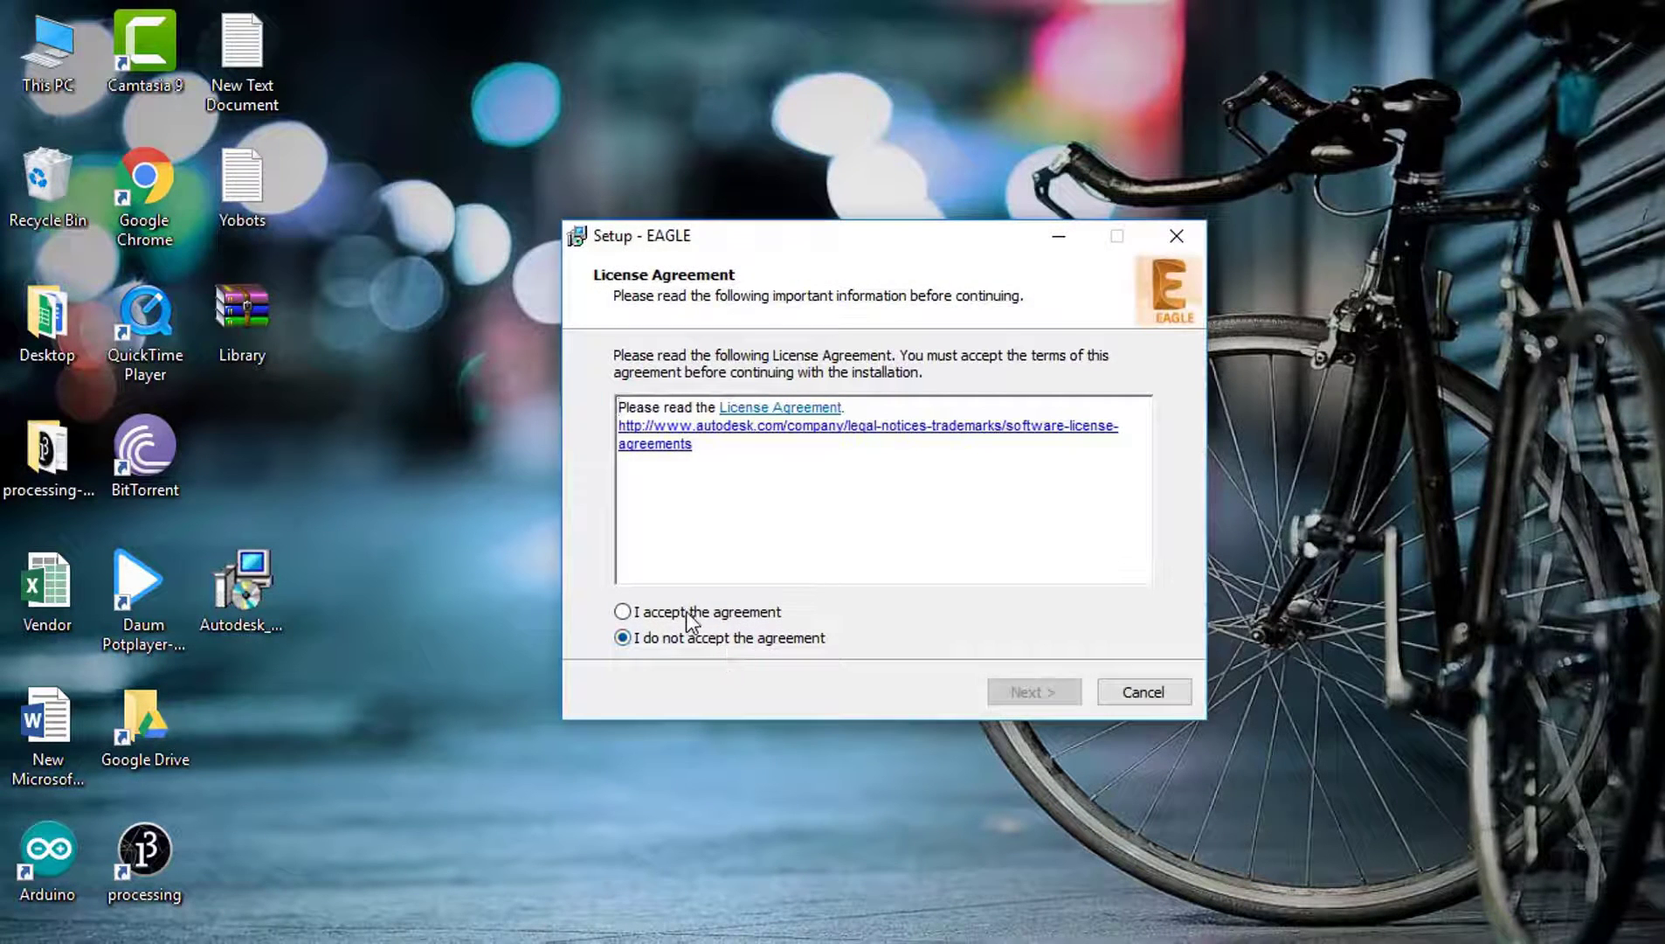
Step: Accept the license and install EAGLE into C:\EAGLE 8.0.1 without launching it afterwards
{"action": "left_click", "coordinate": [686, 610]}
{"action": "left_click", "coordinate": [1043, 693]}
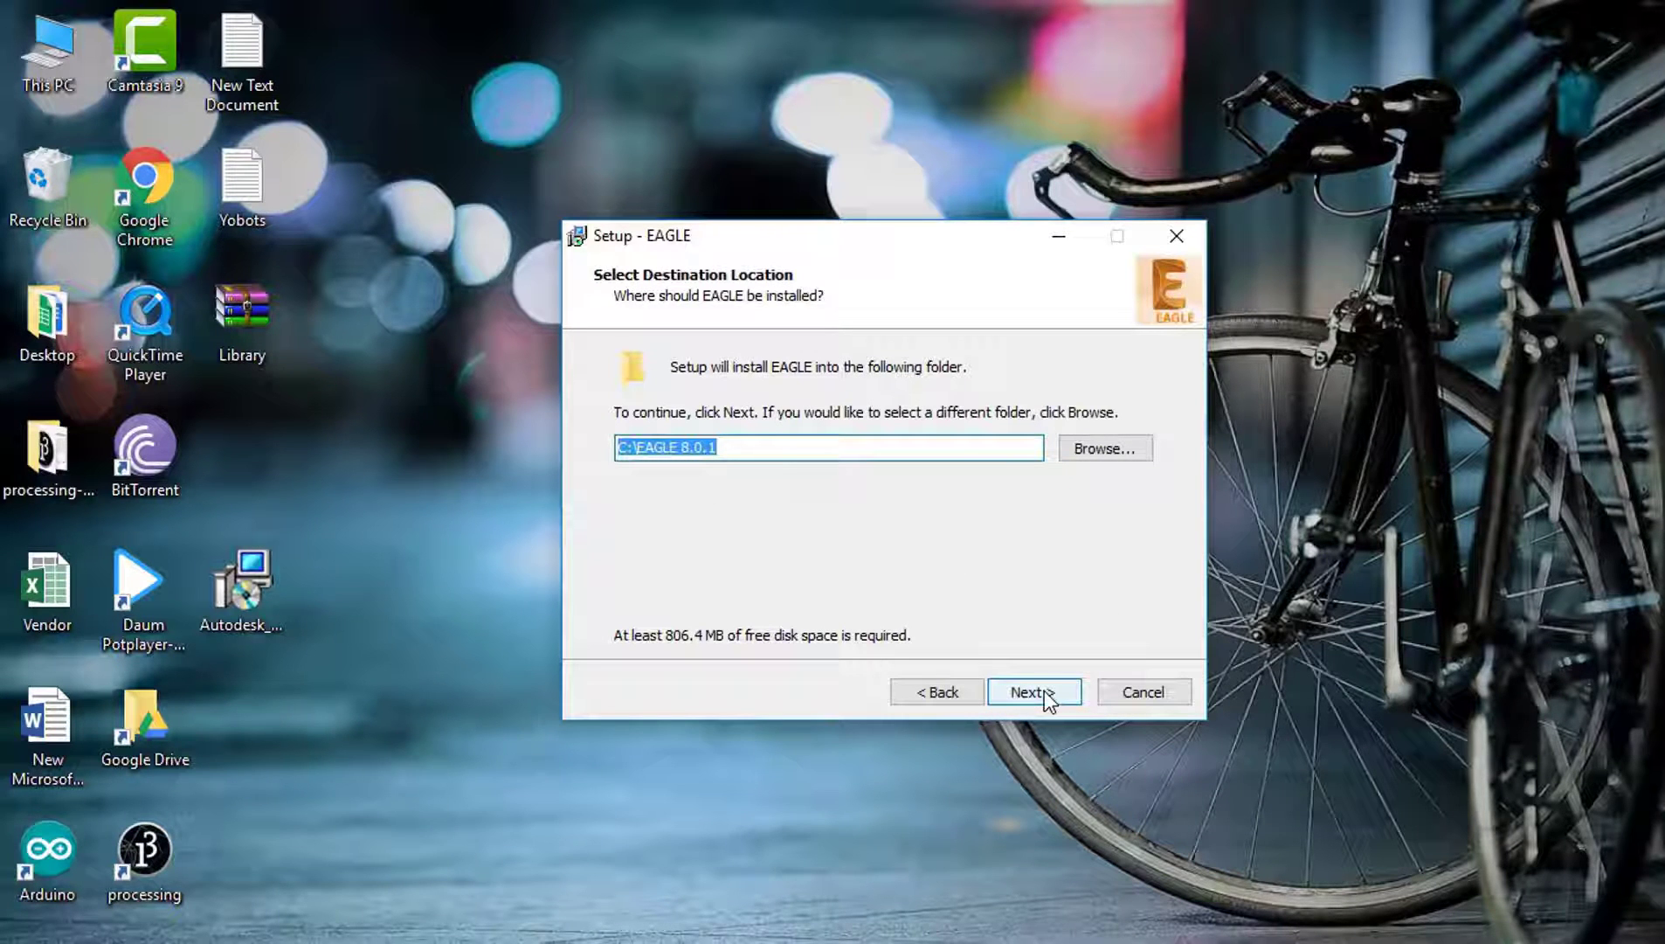
{"action": "left_click", "coordinate": [1045, 691]}
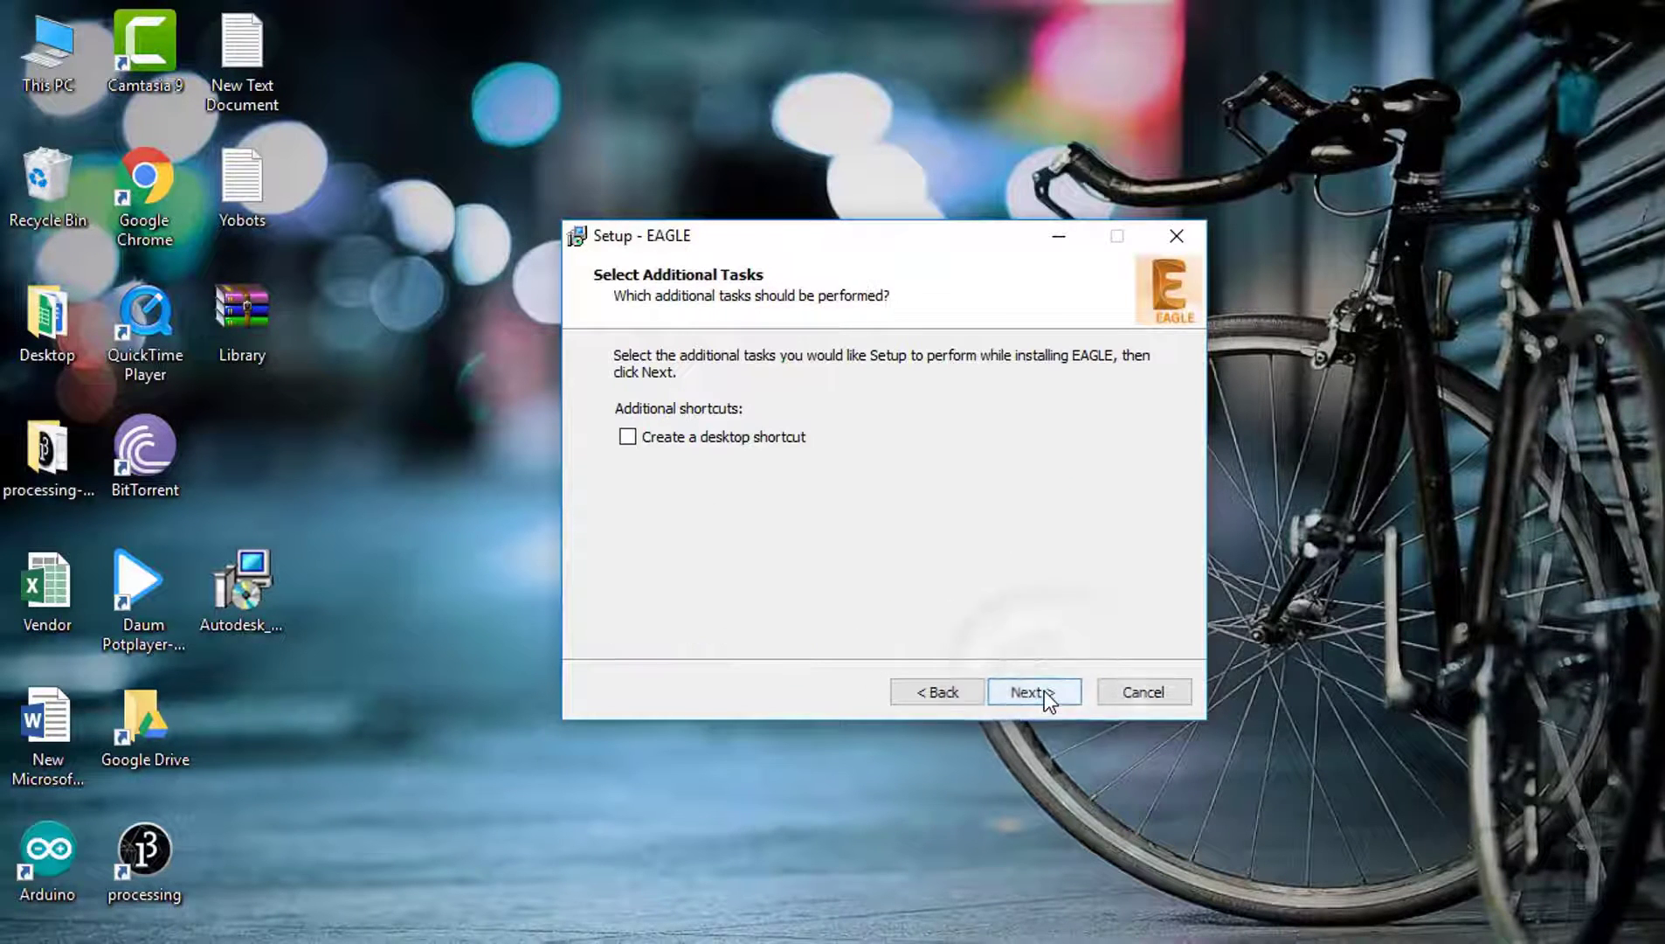
{"action": "left_click", "coordinate": [1045, 692]}
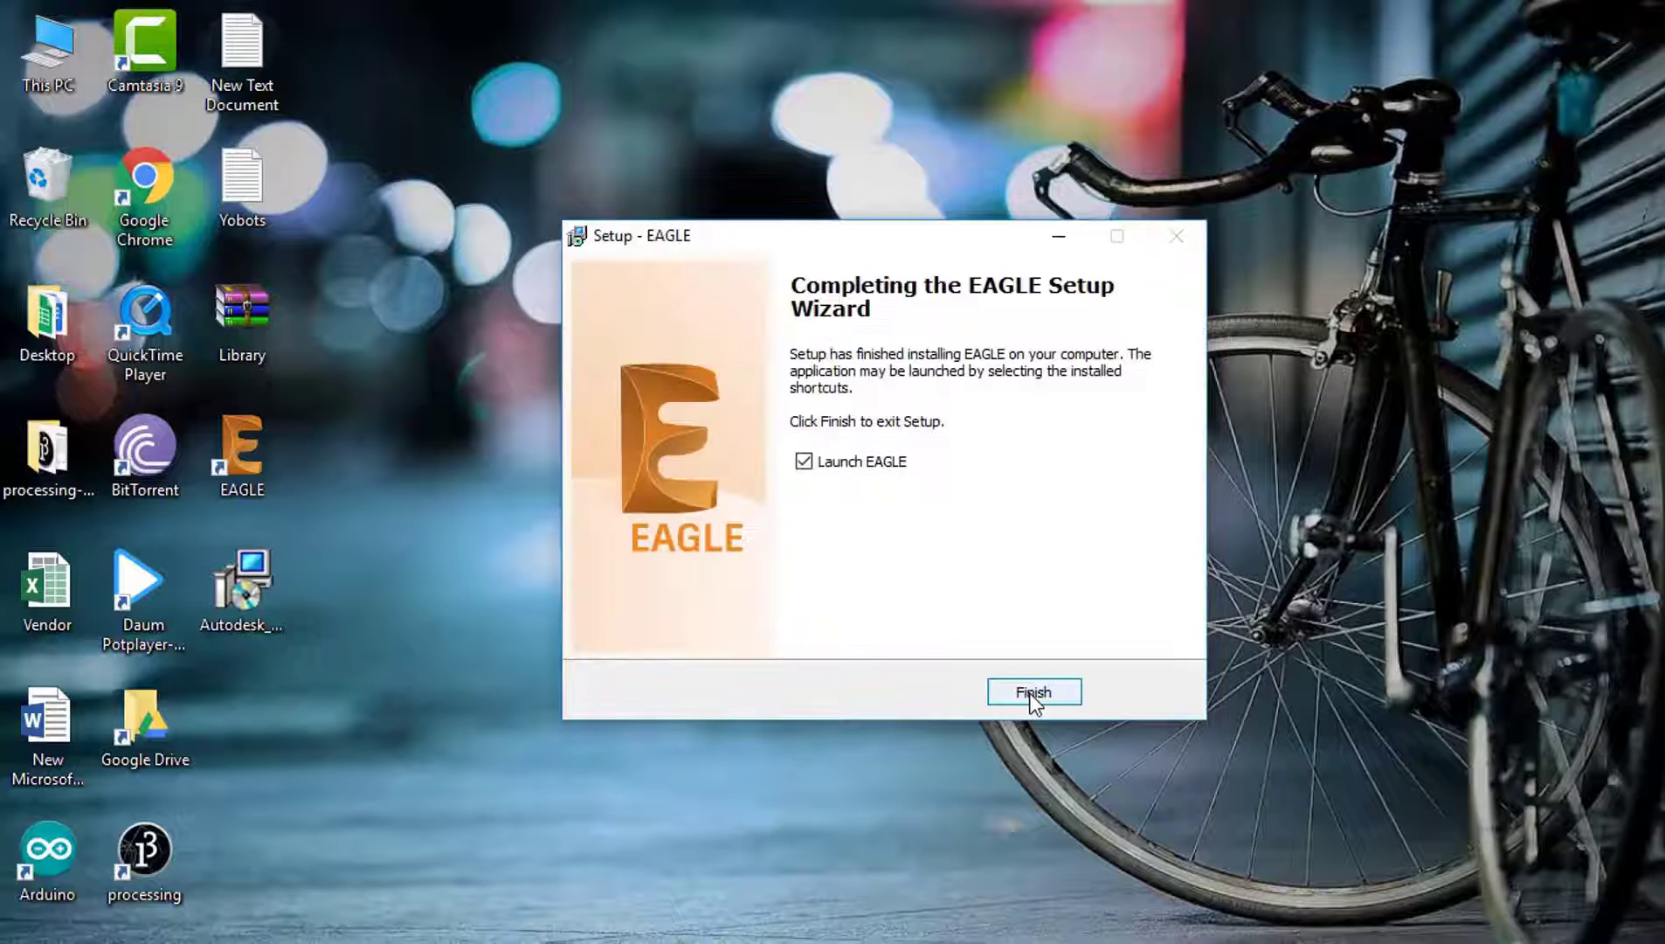
{"action": "left_click", "coordinate": [862, 470]}
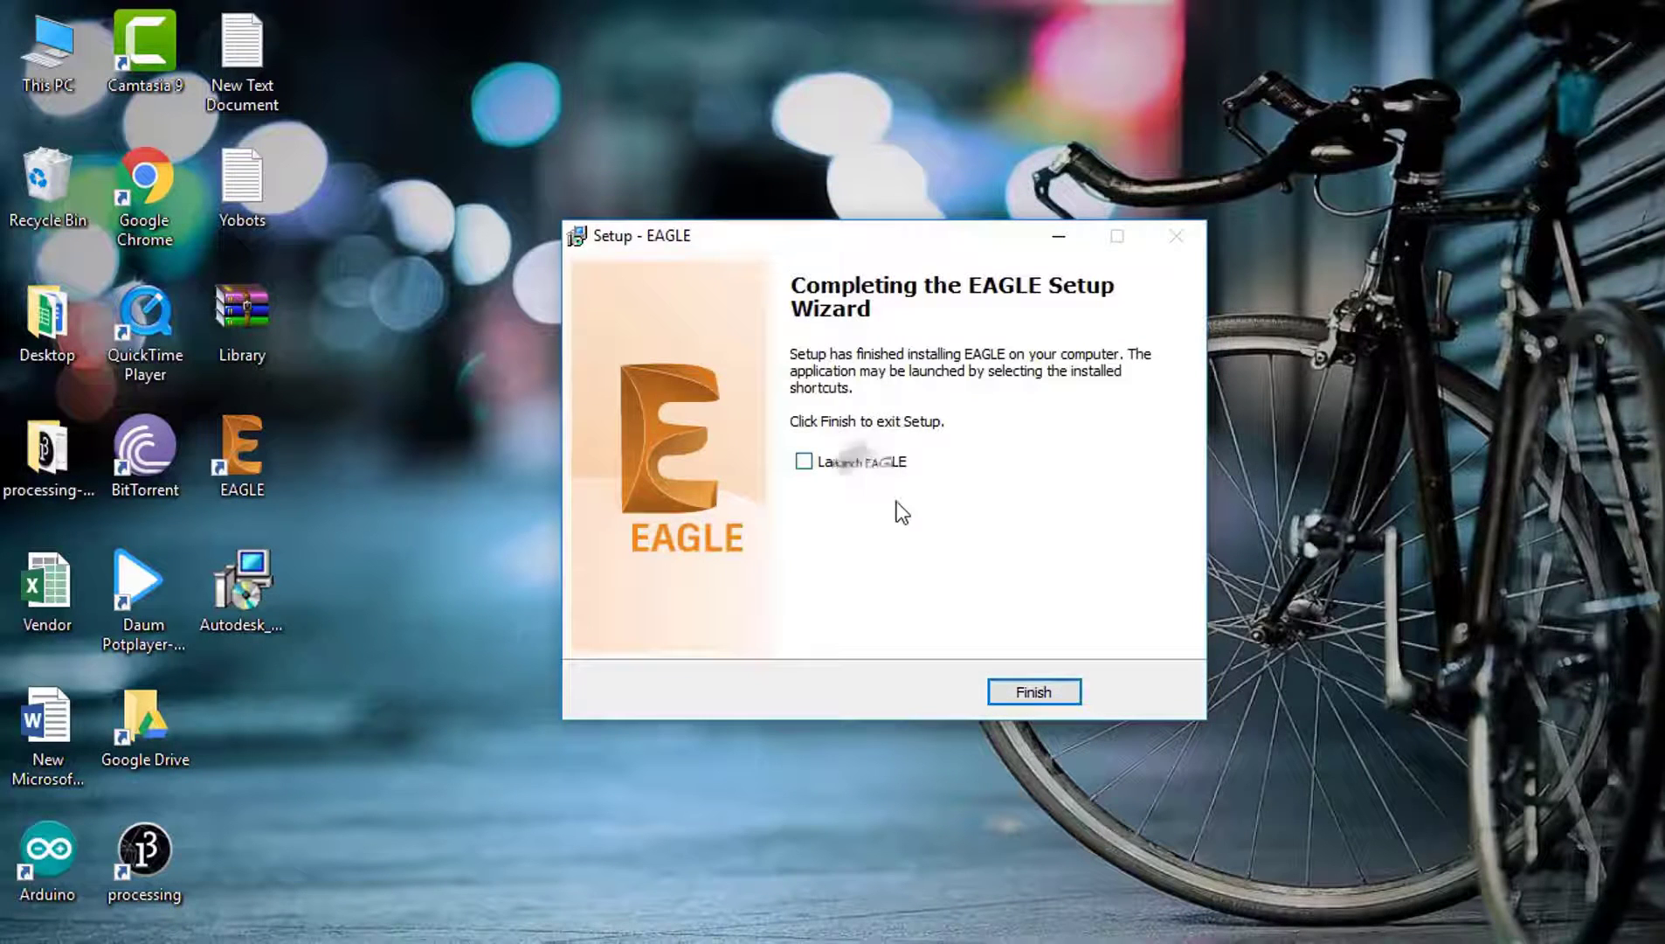
{"action": "left_click", "coordinate": [1048, 697]}
Step: Launch EAGLE from its new desktop shortcut
{"action": "left_click_drag", "start_coordinate": [342, 479], "coordinate": [199, 419]}
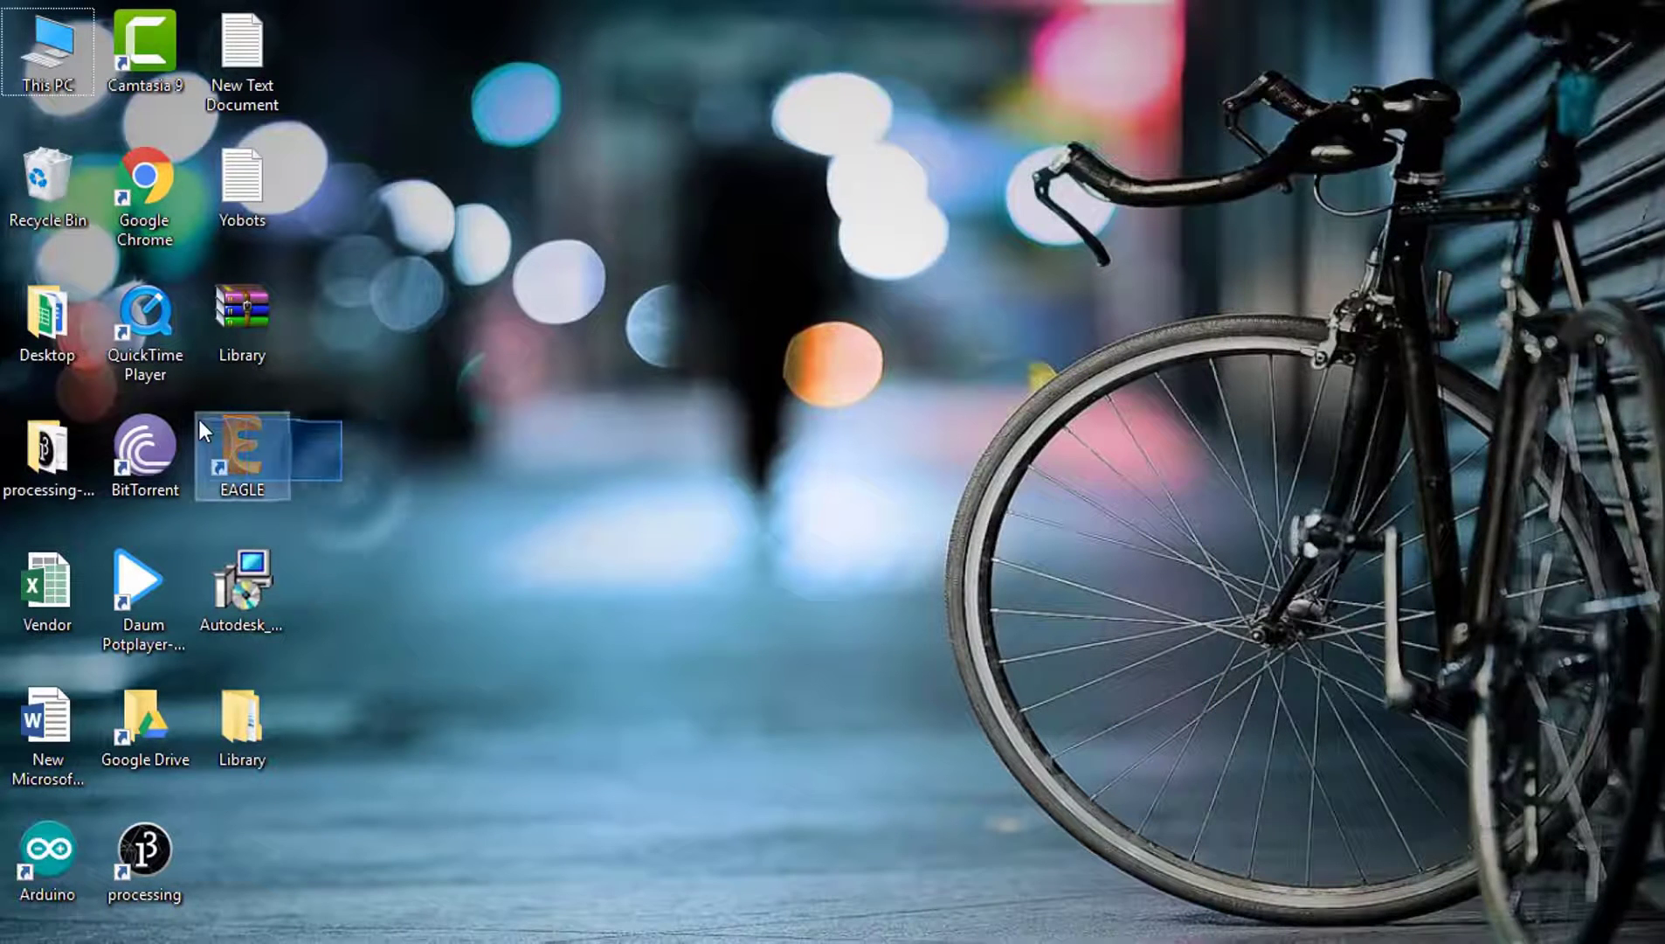
{"action": "left_click_drag", "start_coordinate": [307, 549], "coordinate": [254, 442]}
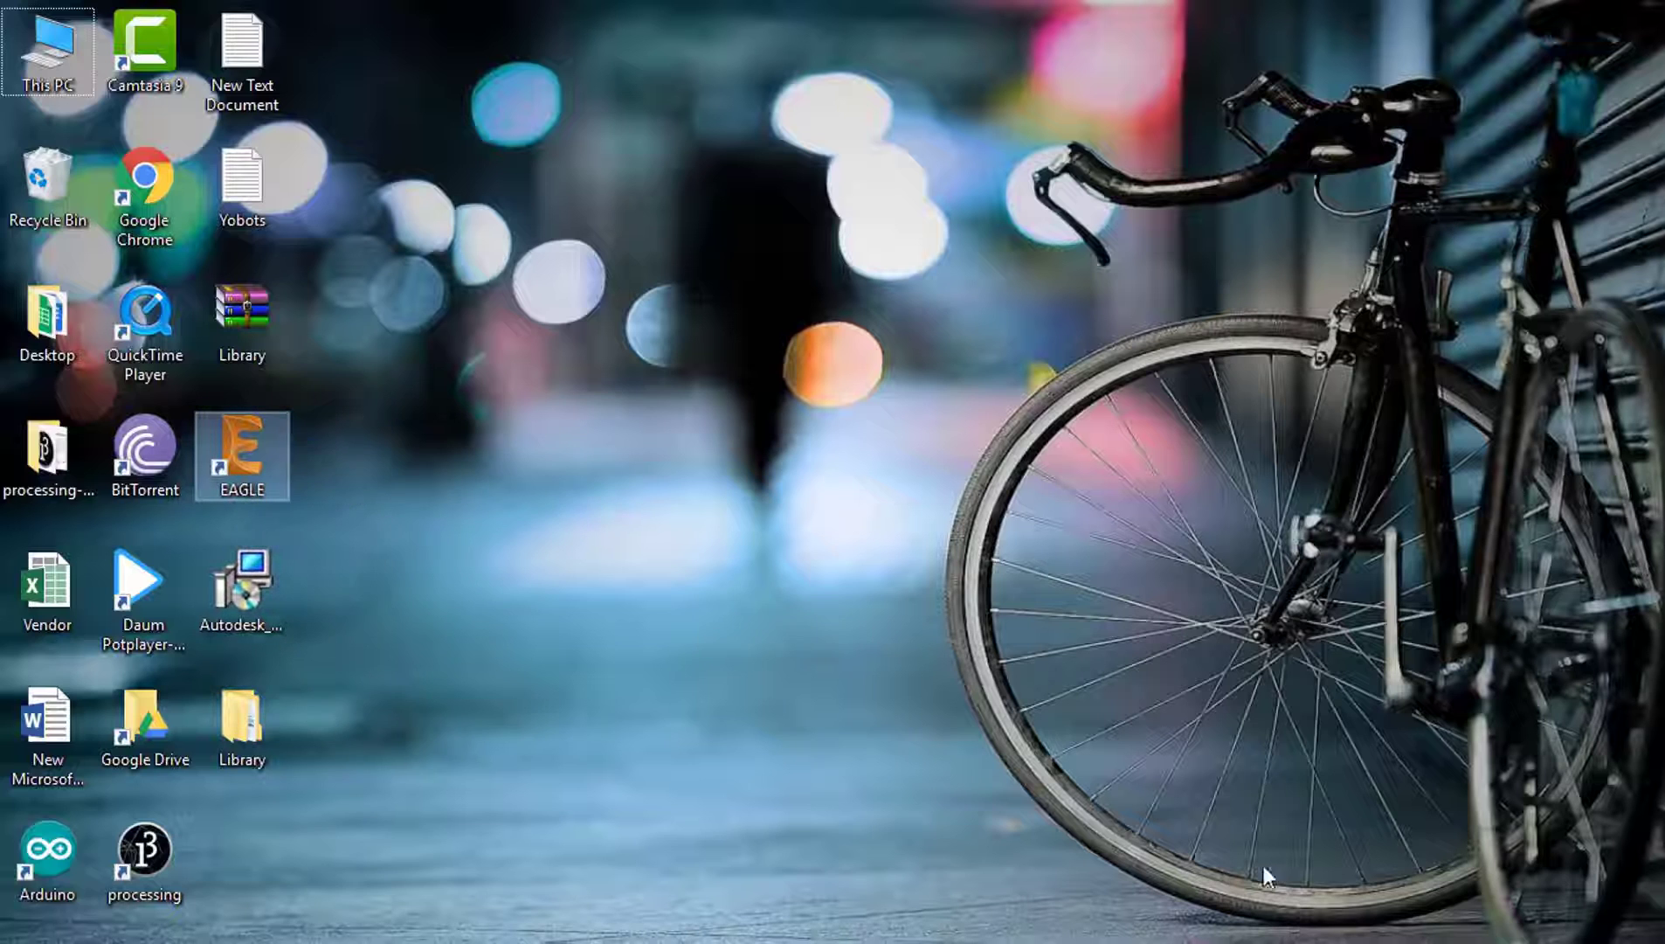
{"action": "left_click", "coordinate": [416, 610]}
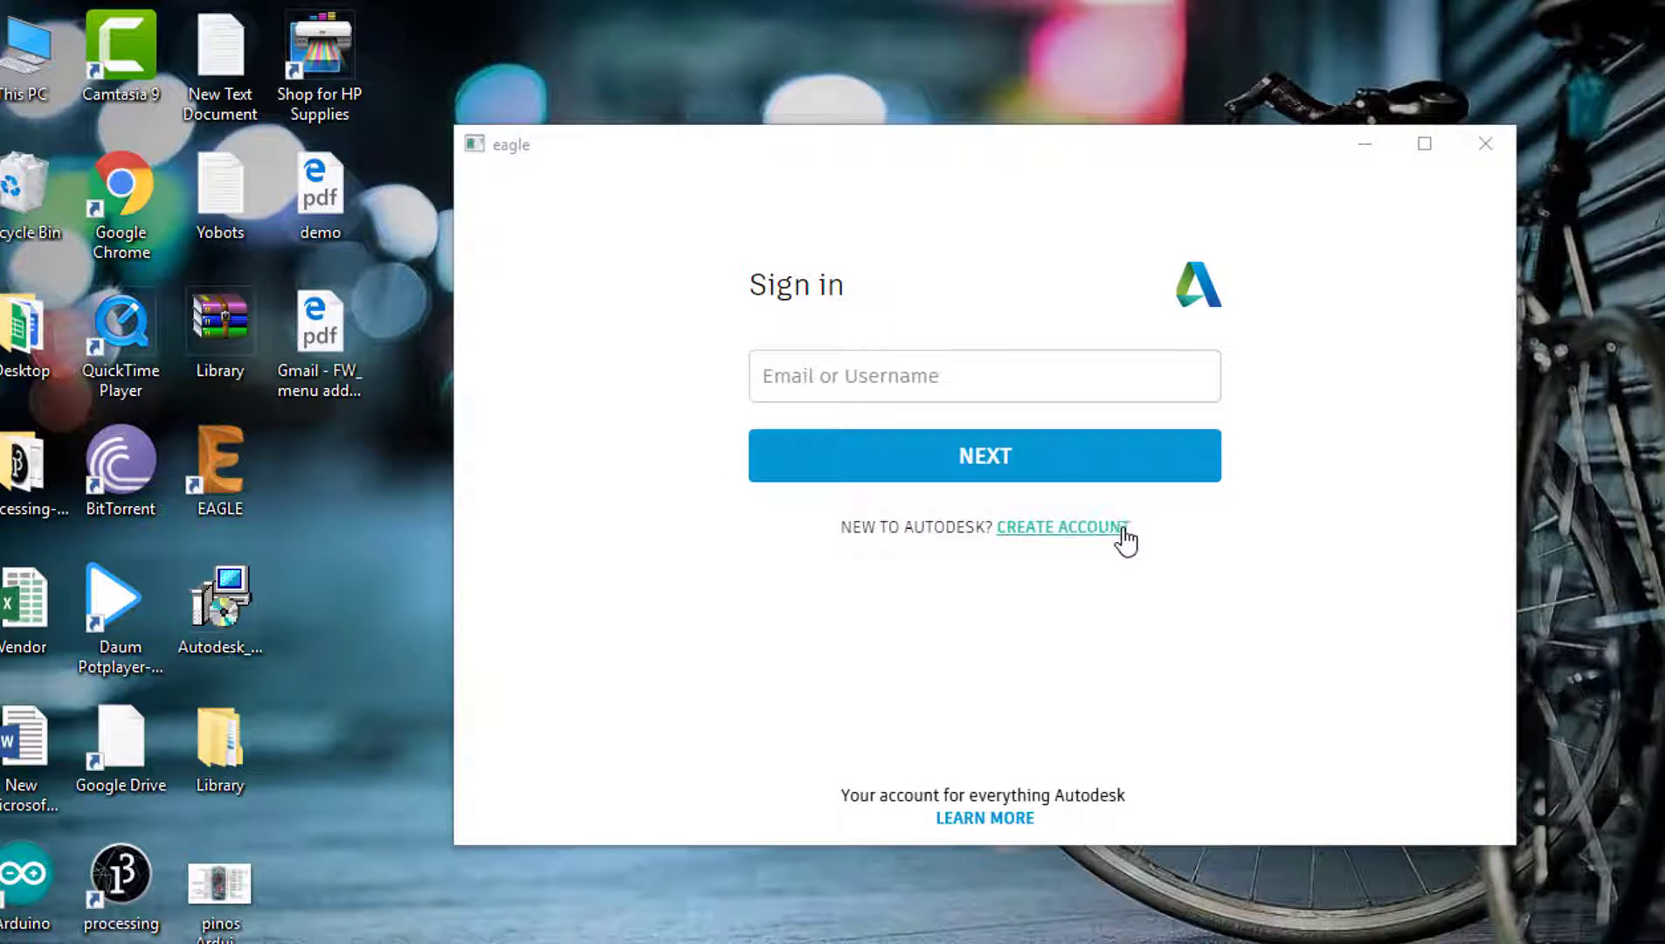
Step: Sign in with the Autodesk account e-mail and password, choosing Stay signed in
{"action": "left_click", "coordinate": [945, 367]}
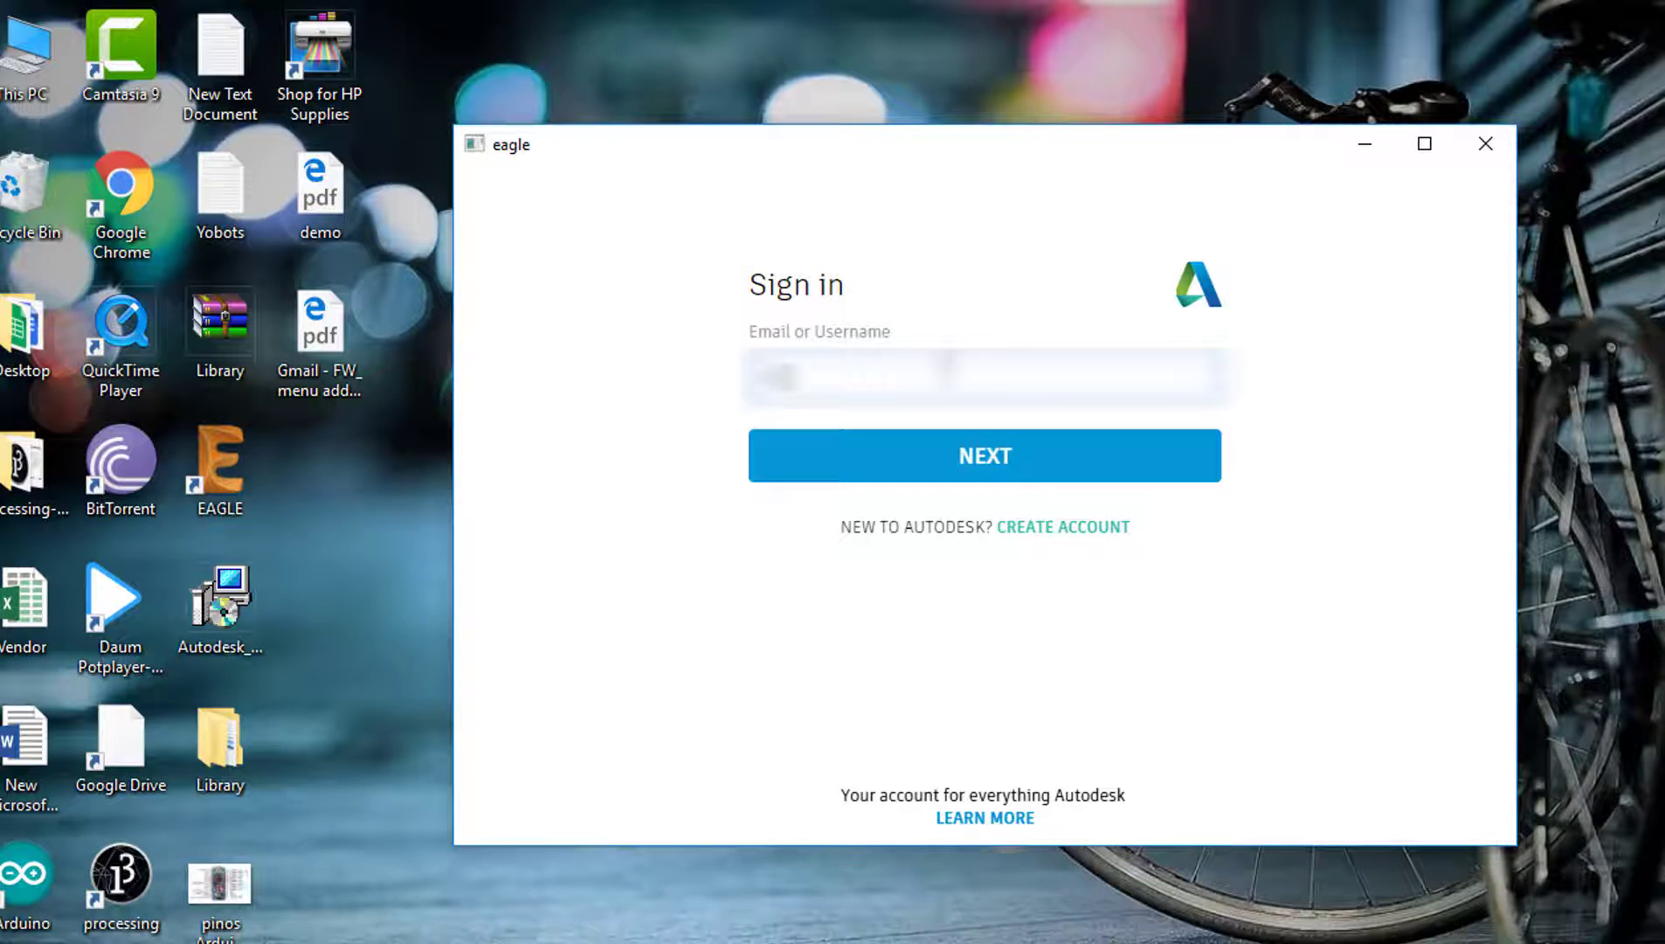
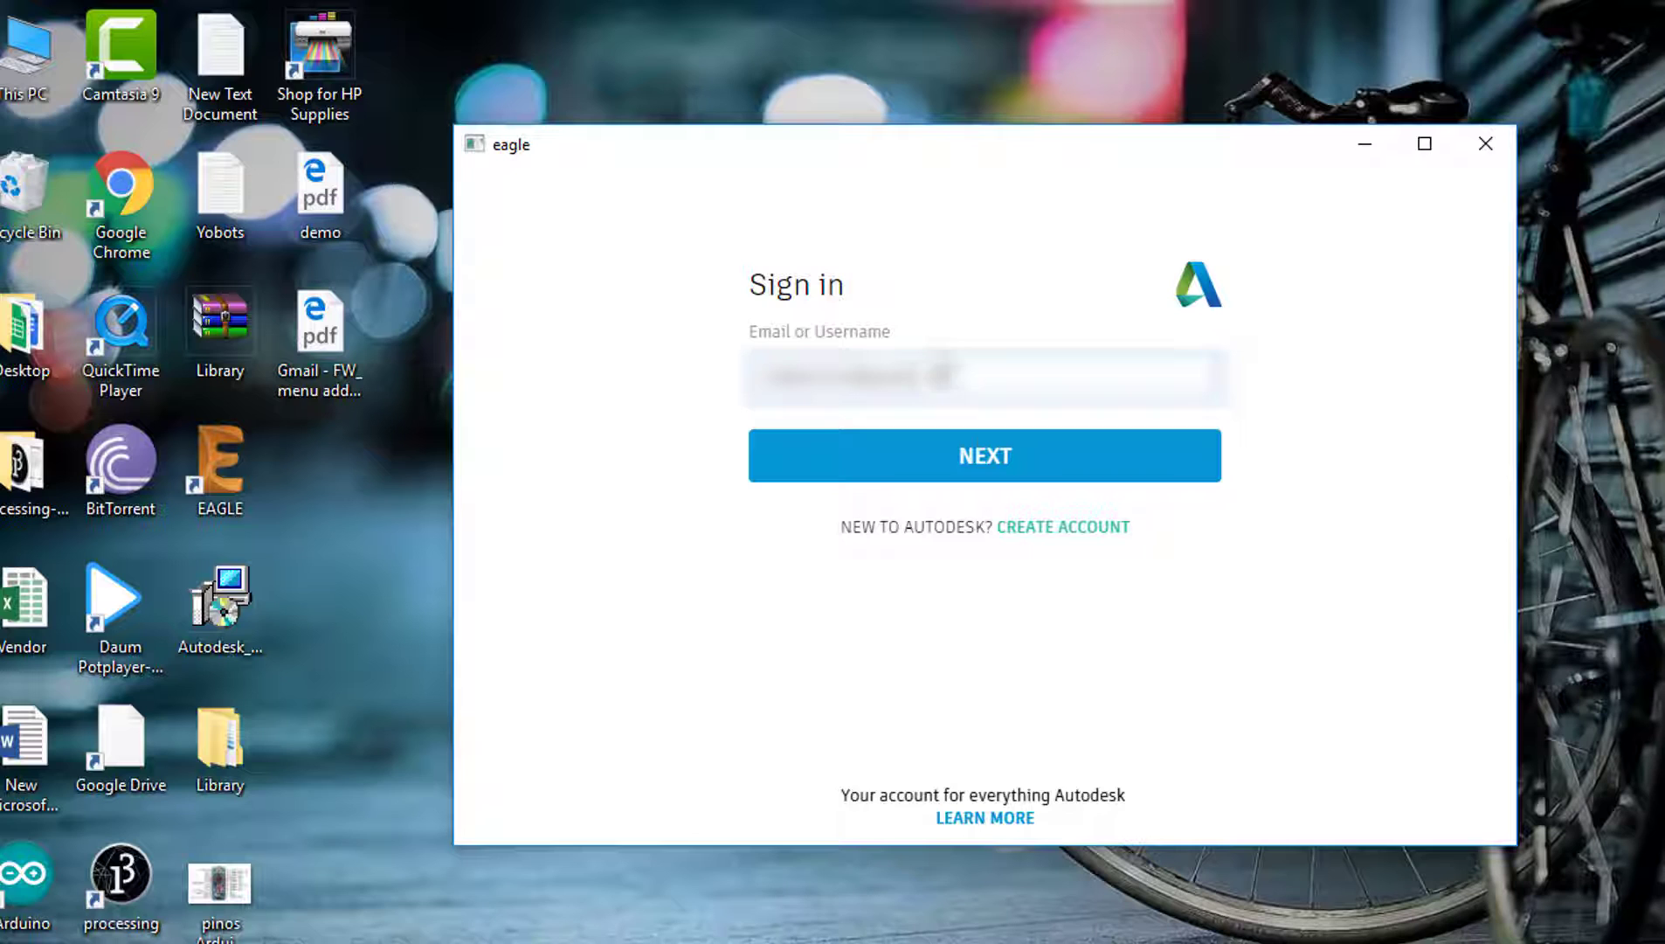
{"action": "key", "text": "Return"}
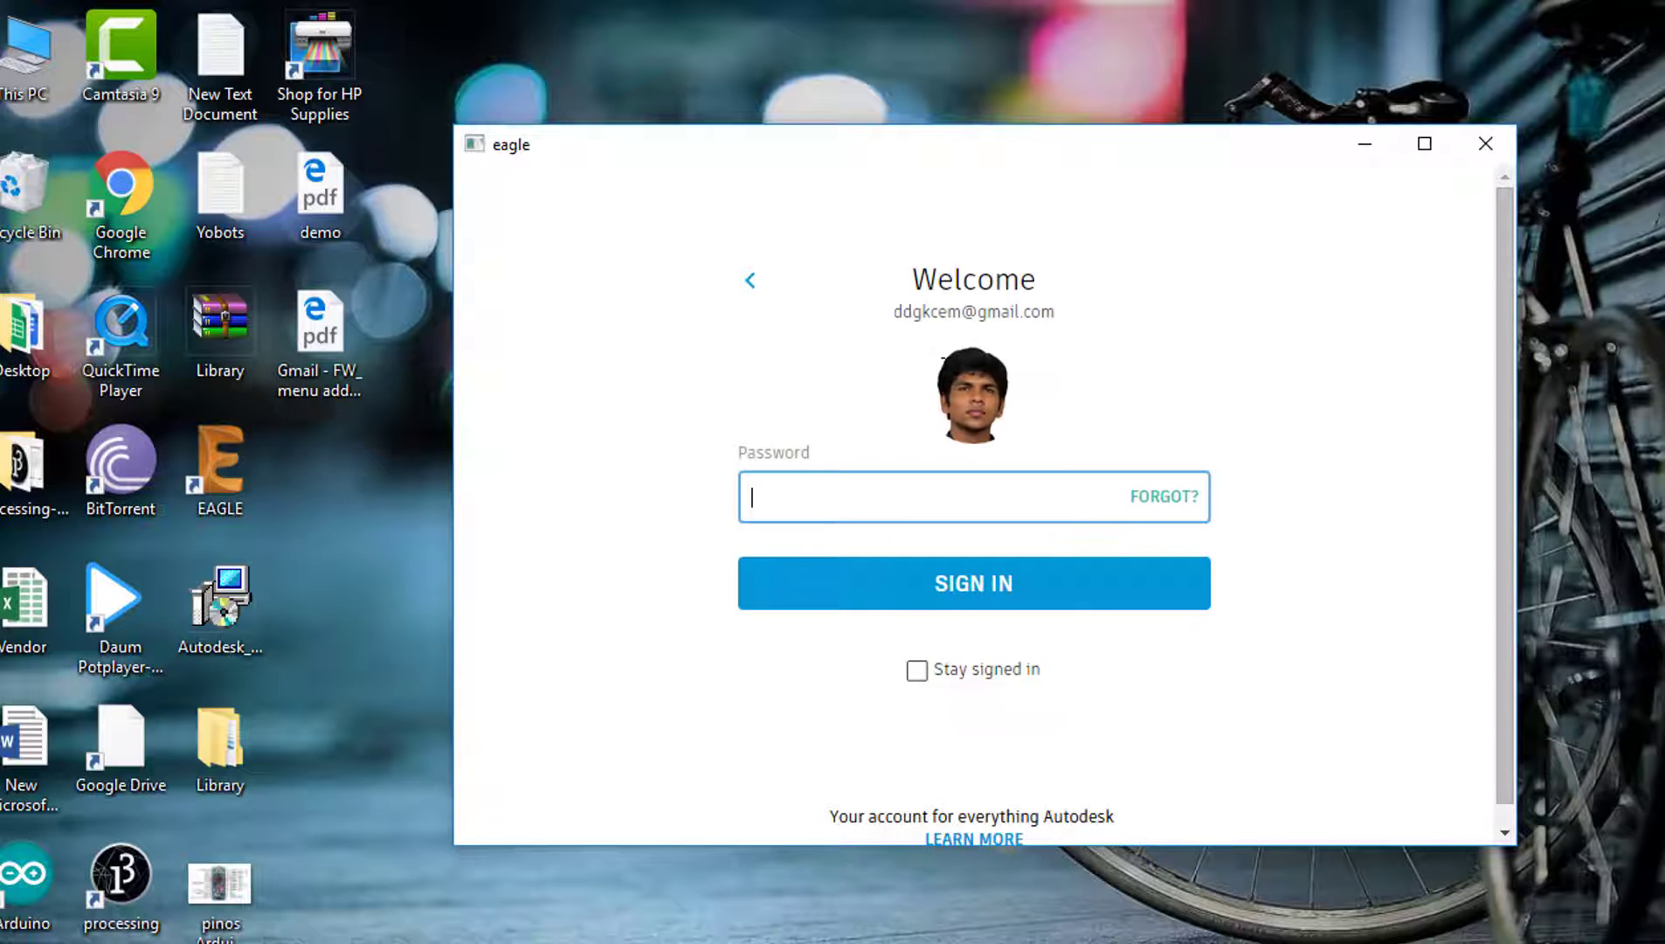
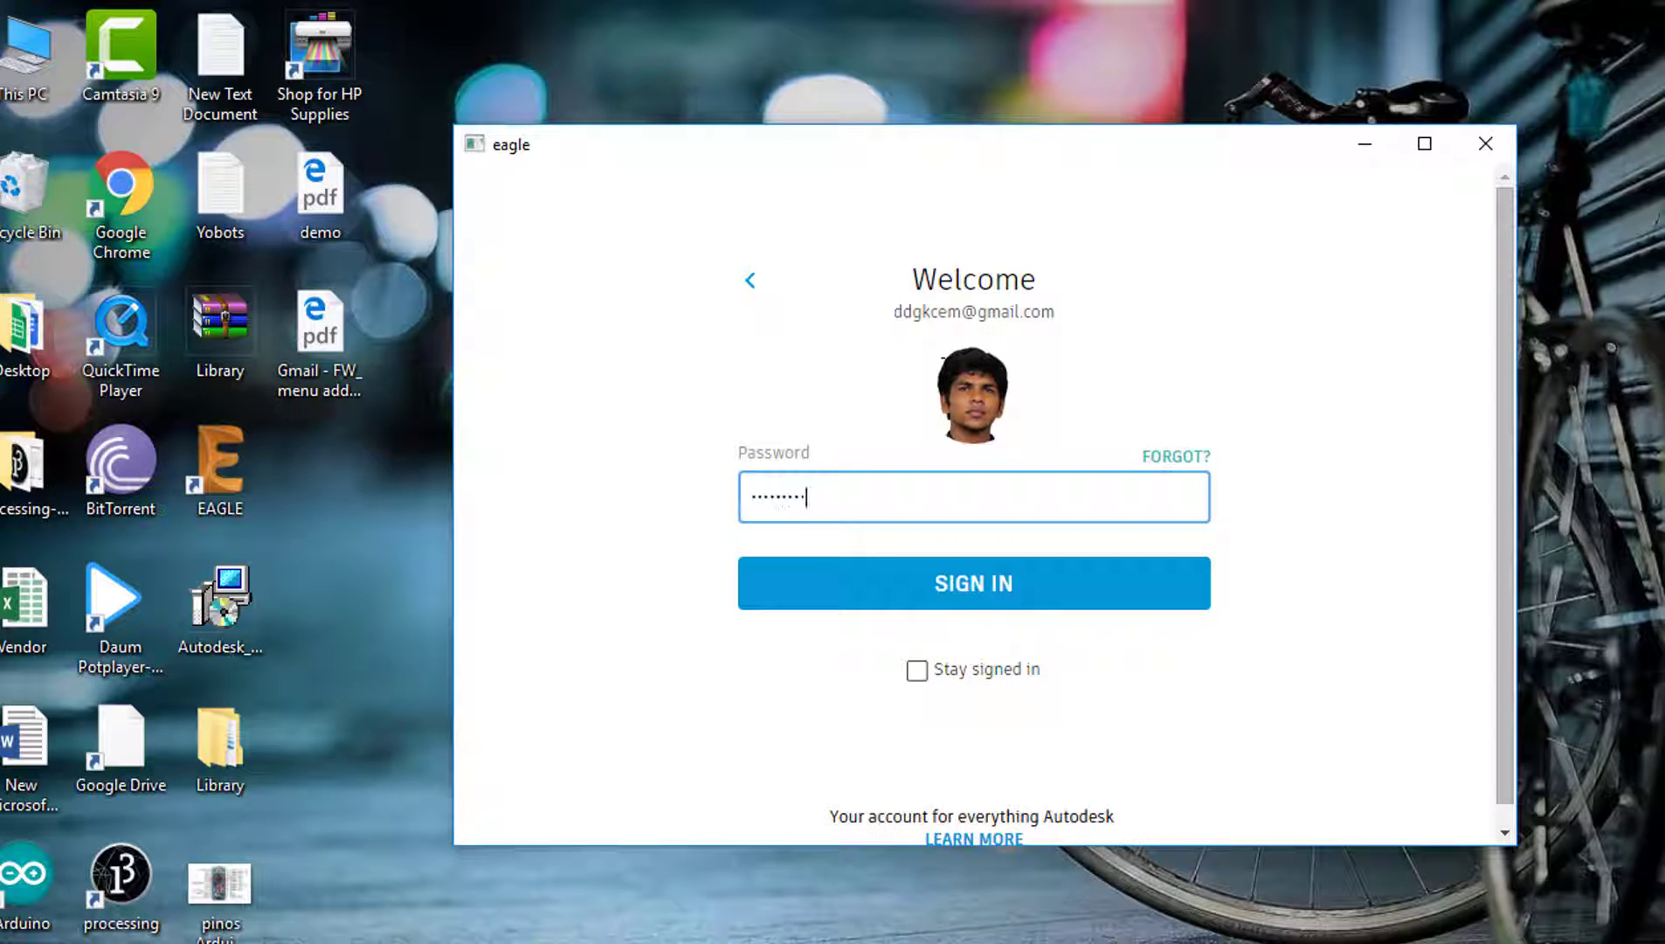
{"action": "key", "text": "Return"}
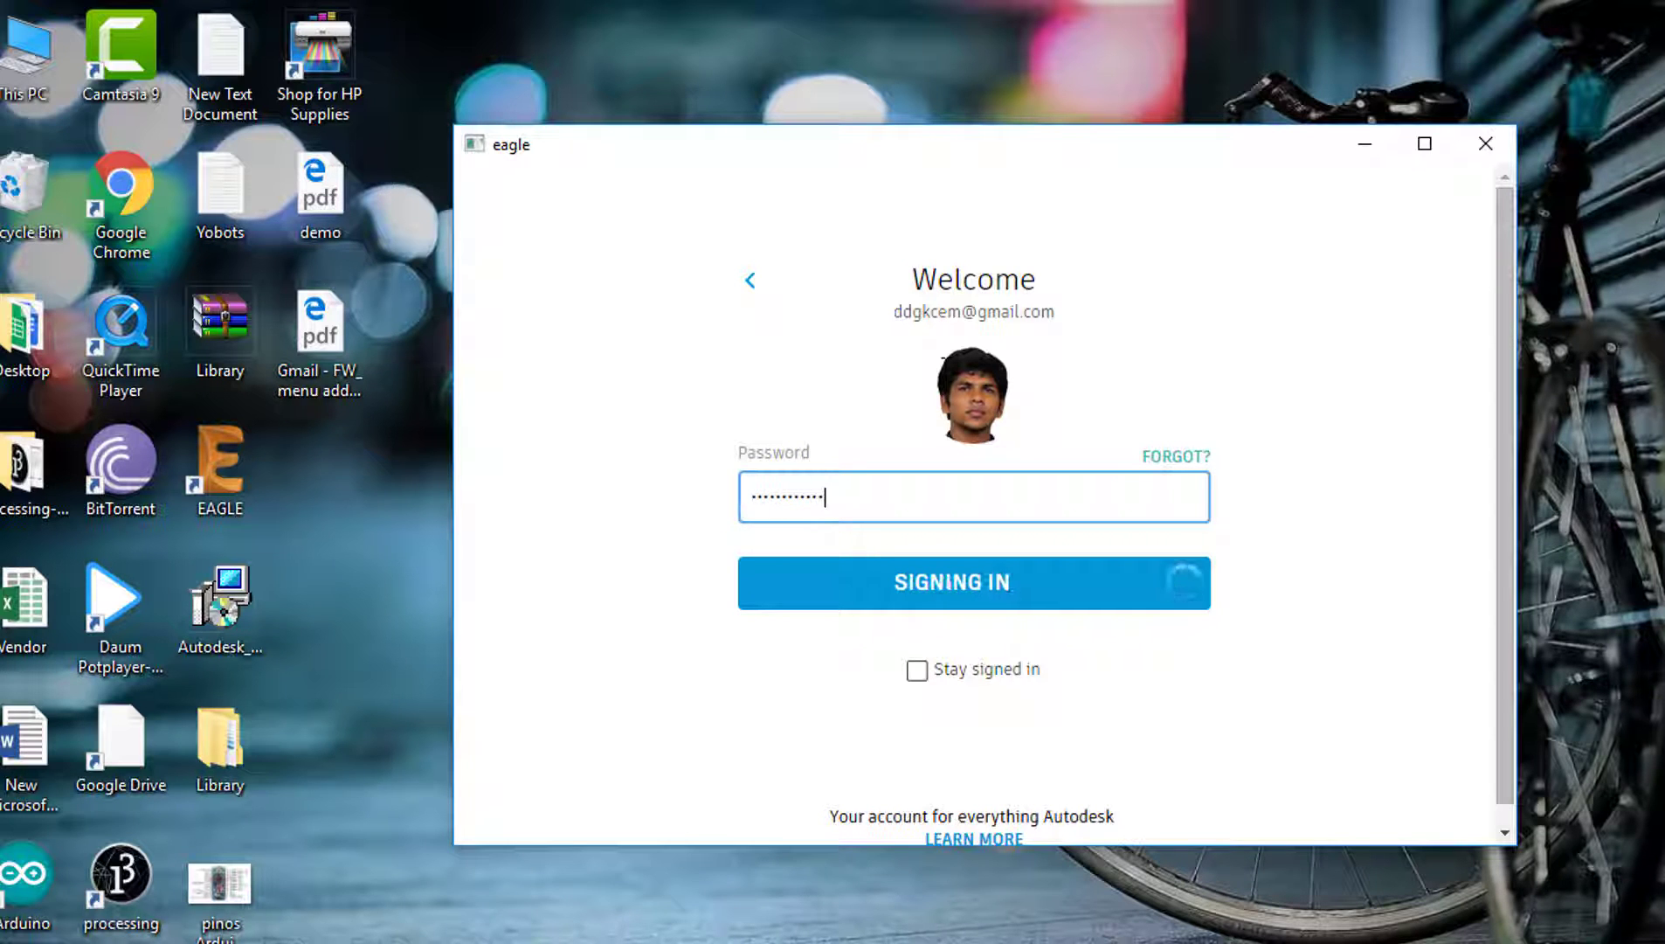
{"action": "left_click", "coordinate": [917, 671]}
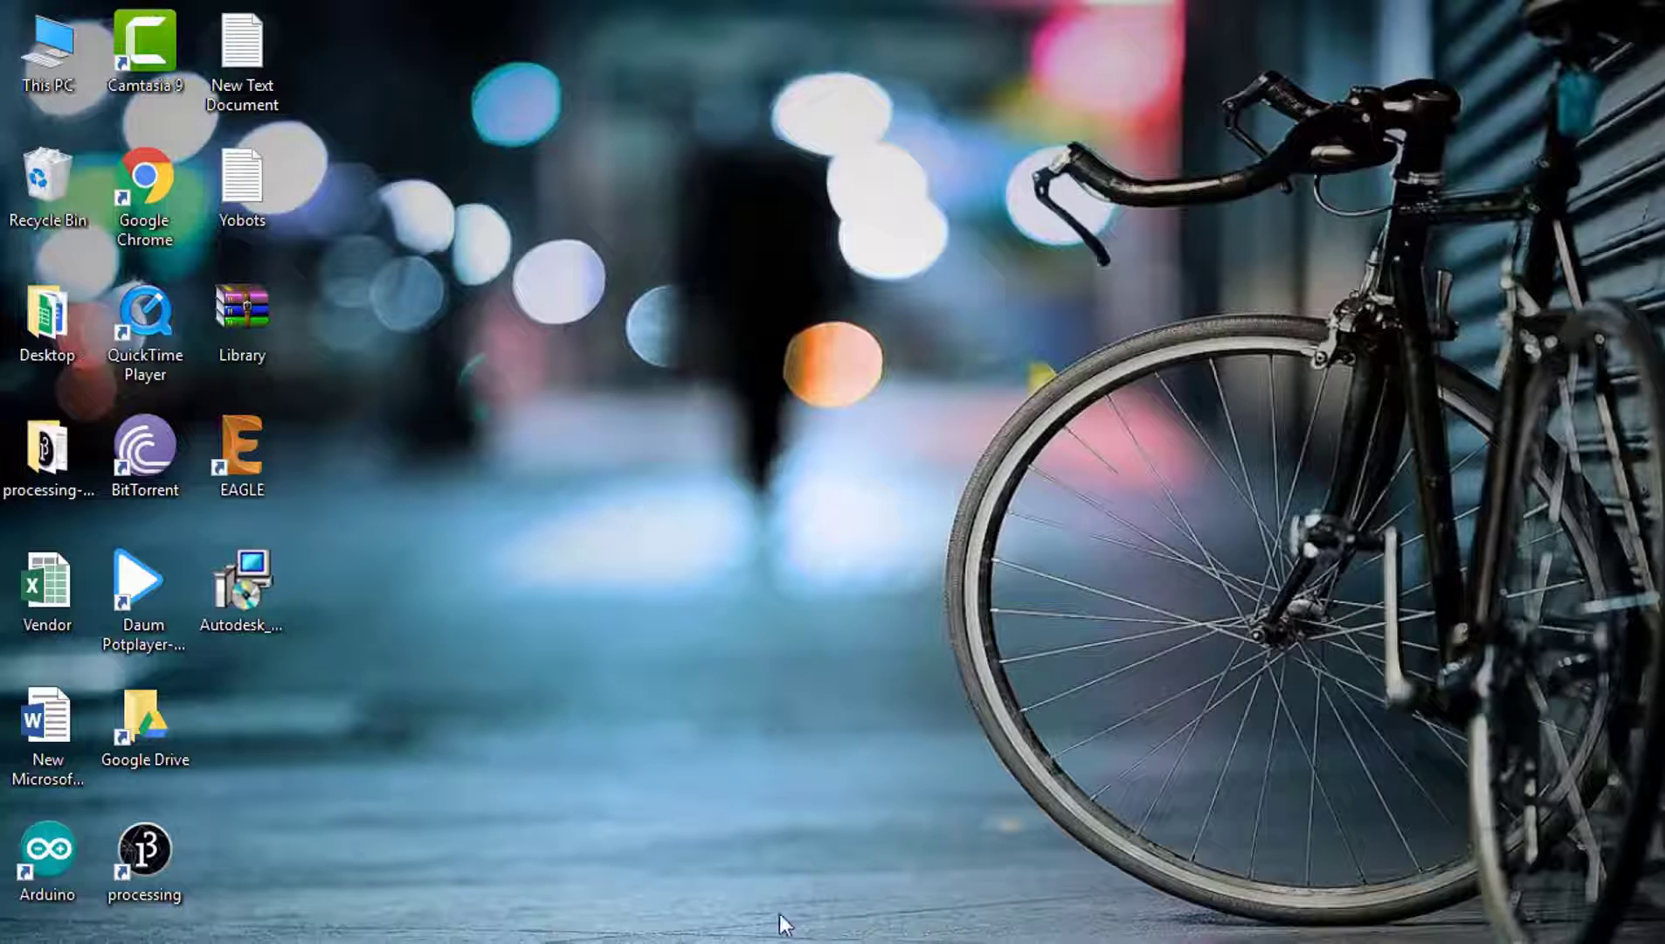
Step: Copy the drive.google.com library link from the Yobots notes and hide Notepad
{"action": "mouse_move", "coordinate": [786, 925]}
{"action": "left_click", "coordinate": [857, 878]}
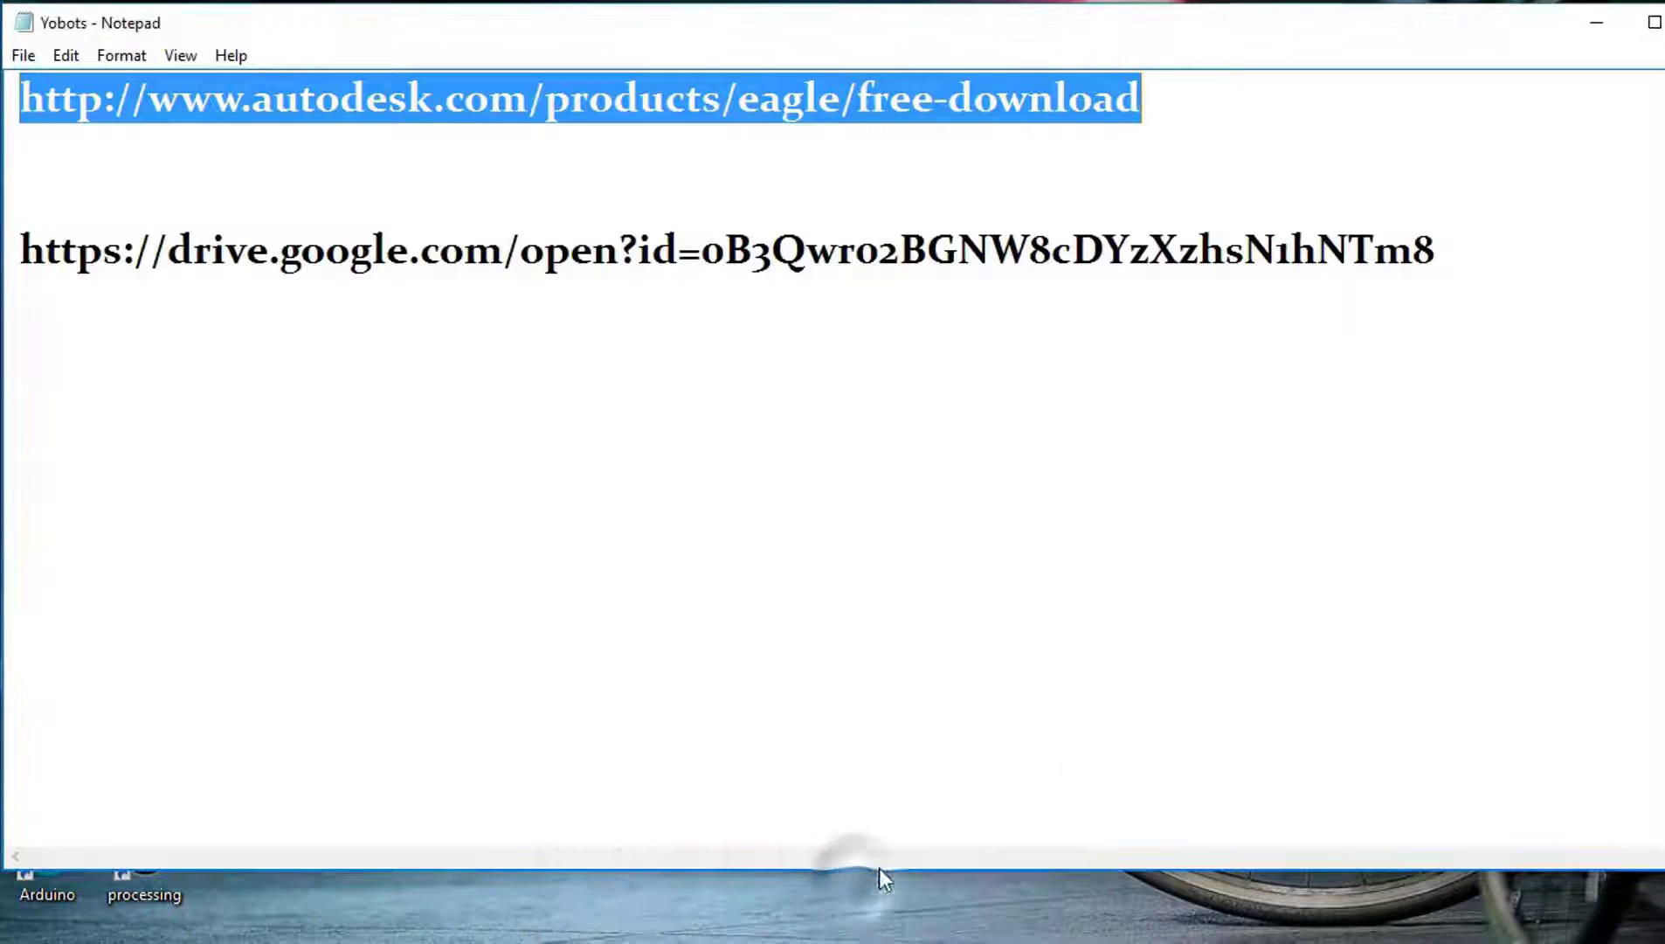
{"action": "left_click_drag", "start_coordinate": [1450, 254], "coordinate": [184, 112]}
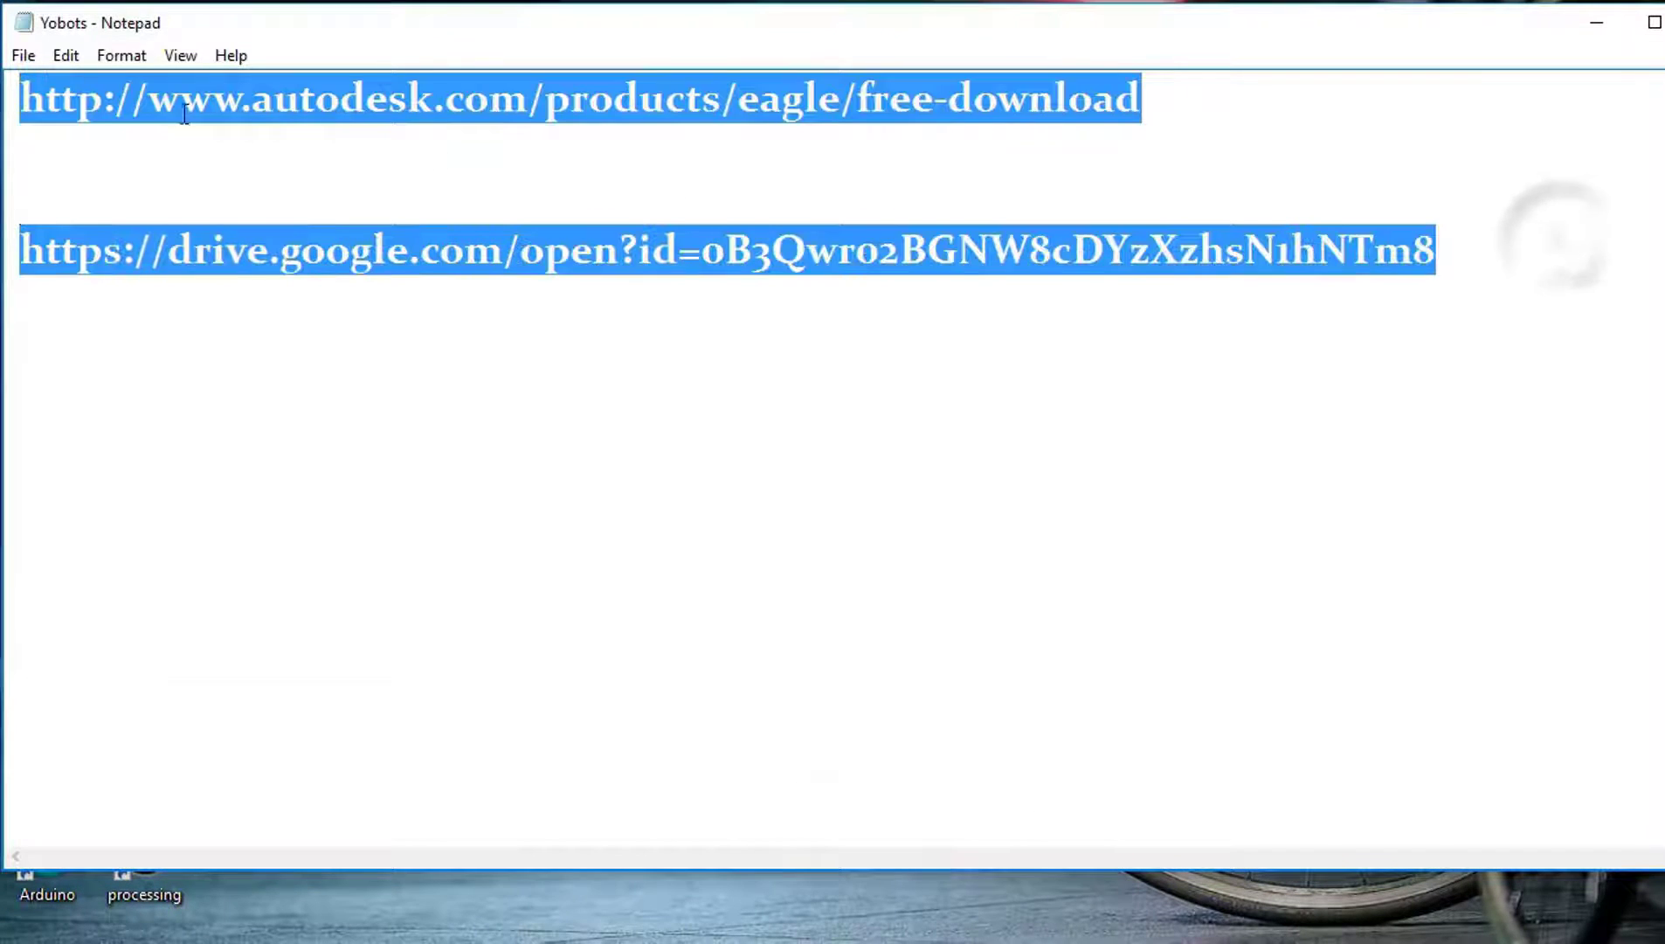
{"action": "left_click", "coordinate": [765, 255]}
{"action": "left_click_drag", "start_coordinate": [1505, 255], "coordinate": [20, 180]}
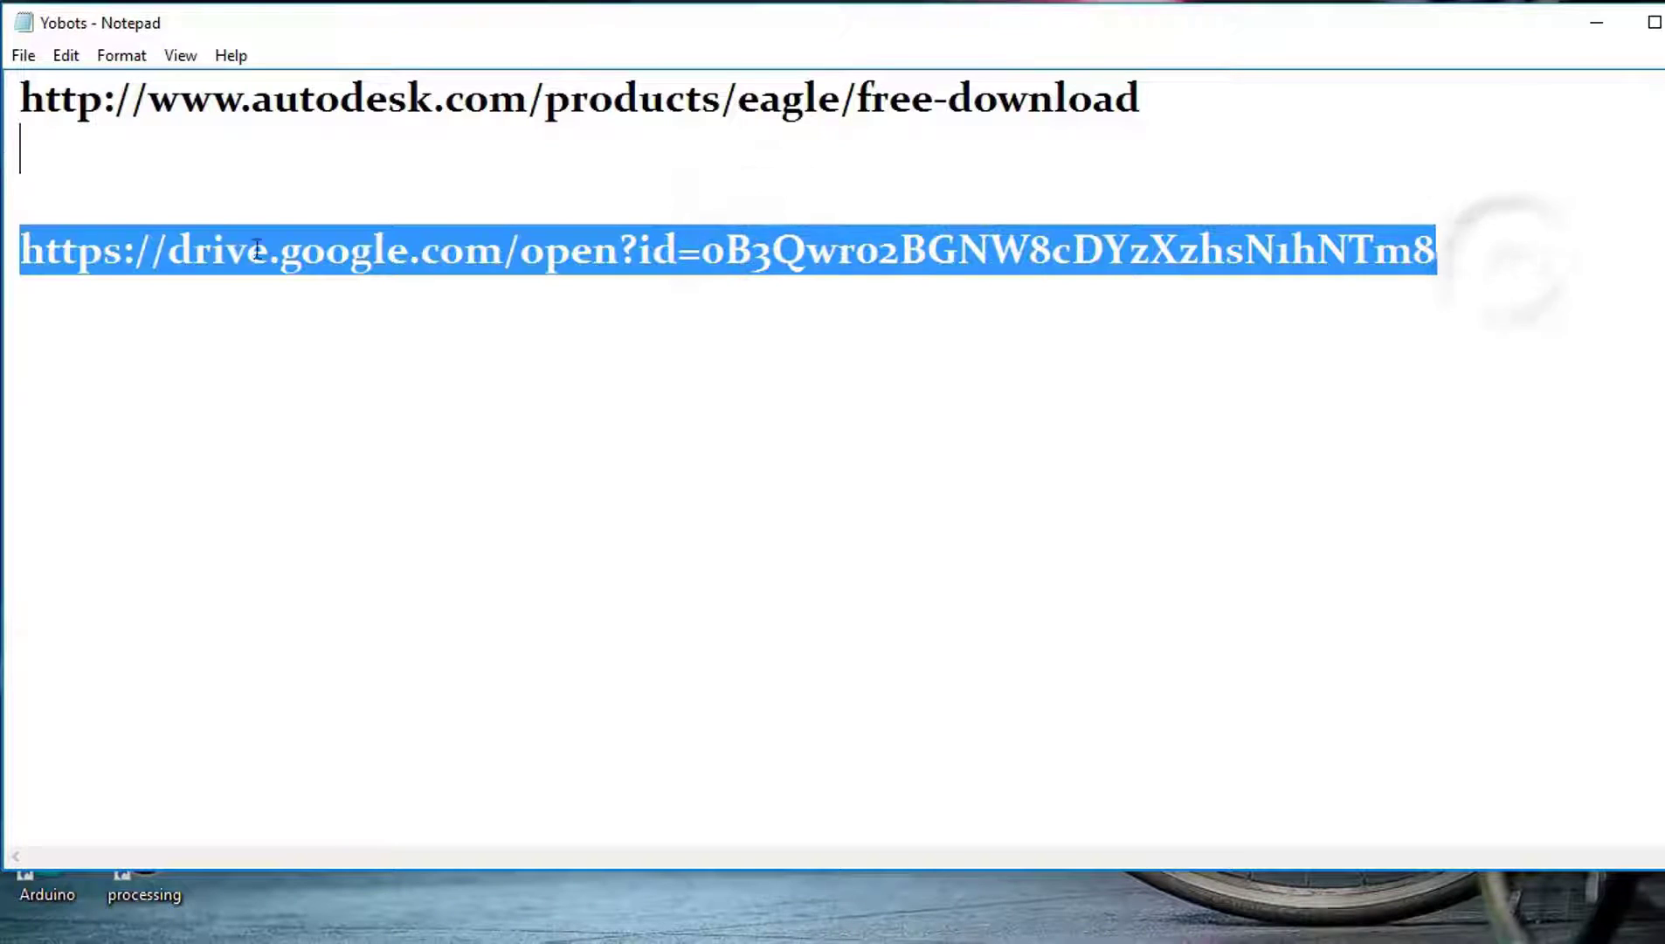
{"action": "right_click", "coordinate": [433, 258]}
{"action": "left_click", "coordinate": [577, 347]}
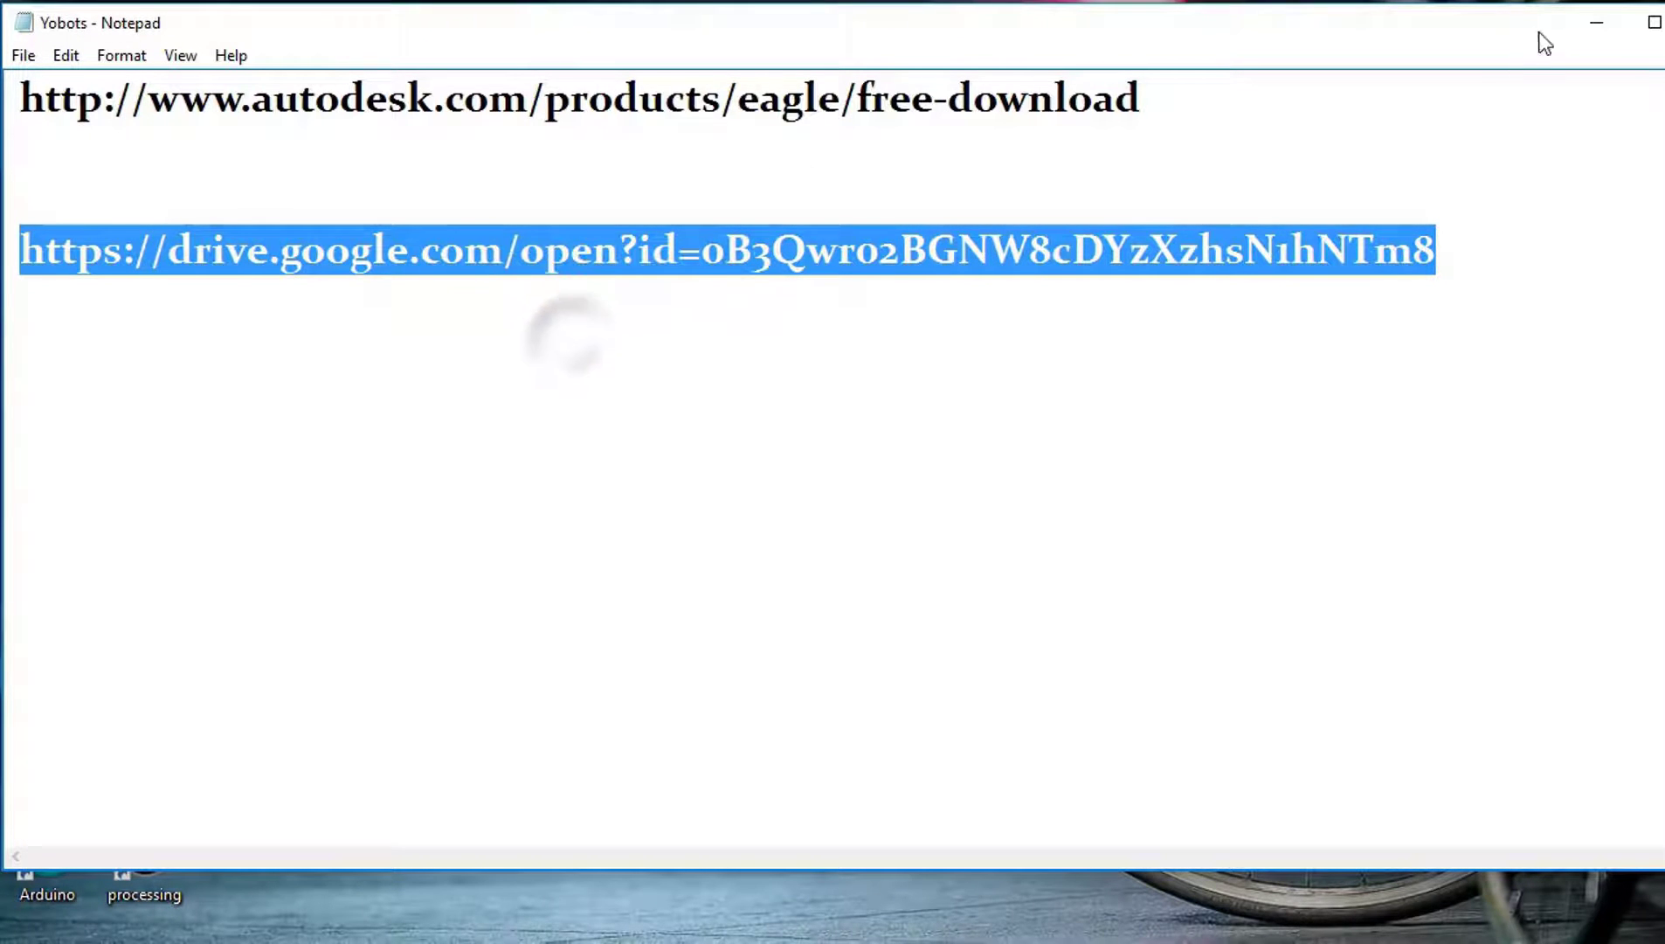
{"action": "left_click", "coordinate": [1591, 22]}
Step: Paste the Google Drive link into Chrome's address bar and load it
{"action": "left_click", "coordinate": [773, 904]}
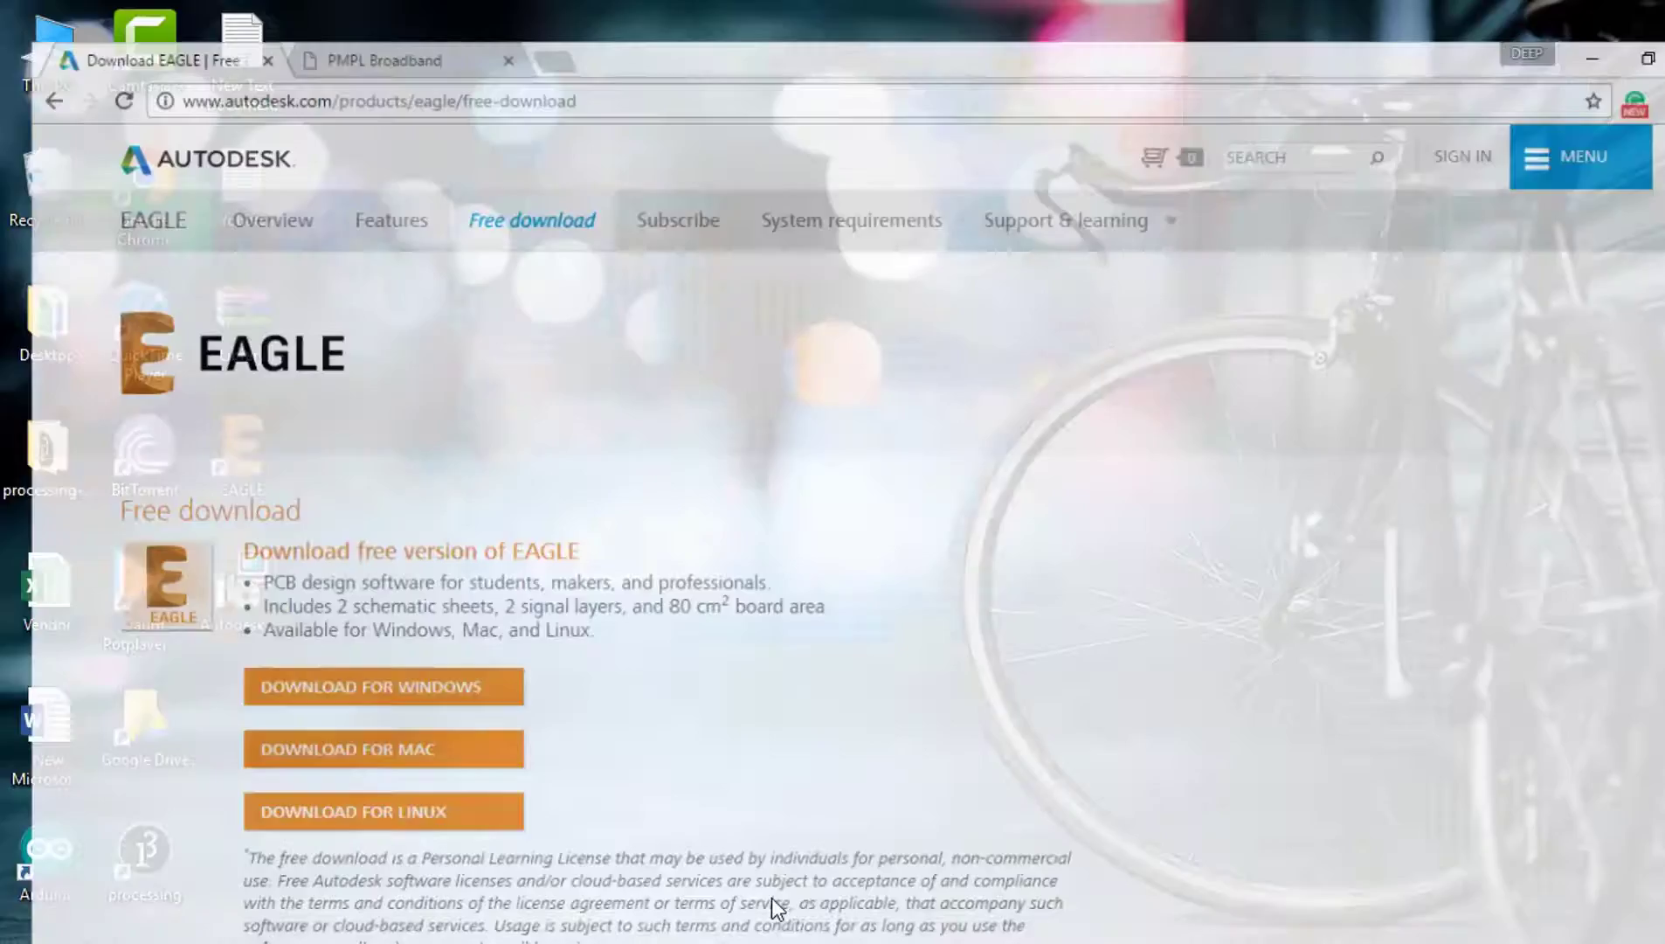
{"action": "left_click", "coordinate": [549, 60]}
{"action": "right_click", "coordinate": [547, 56]}
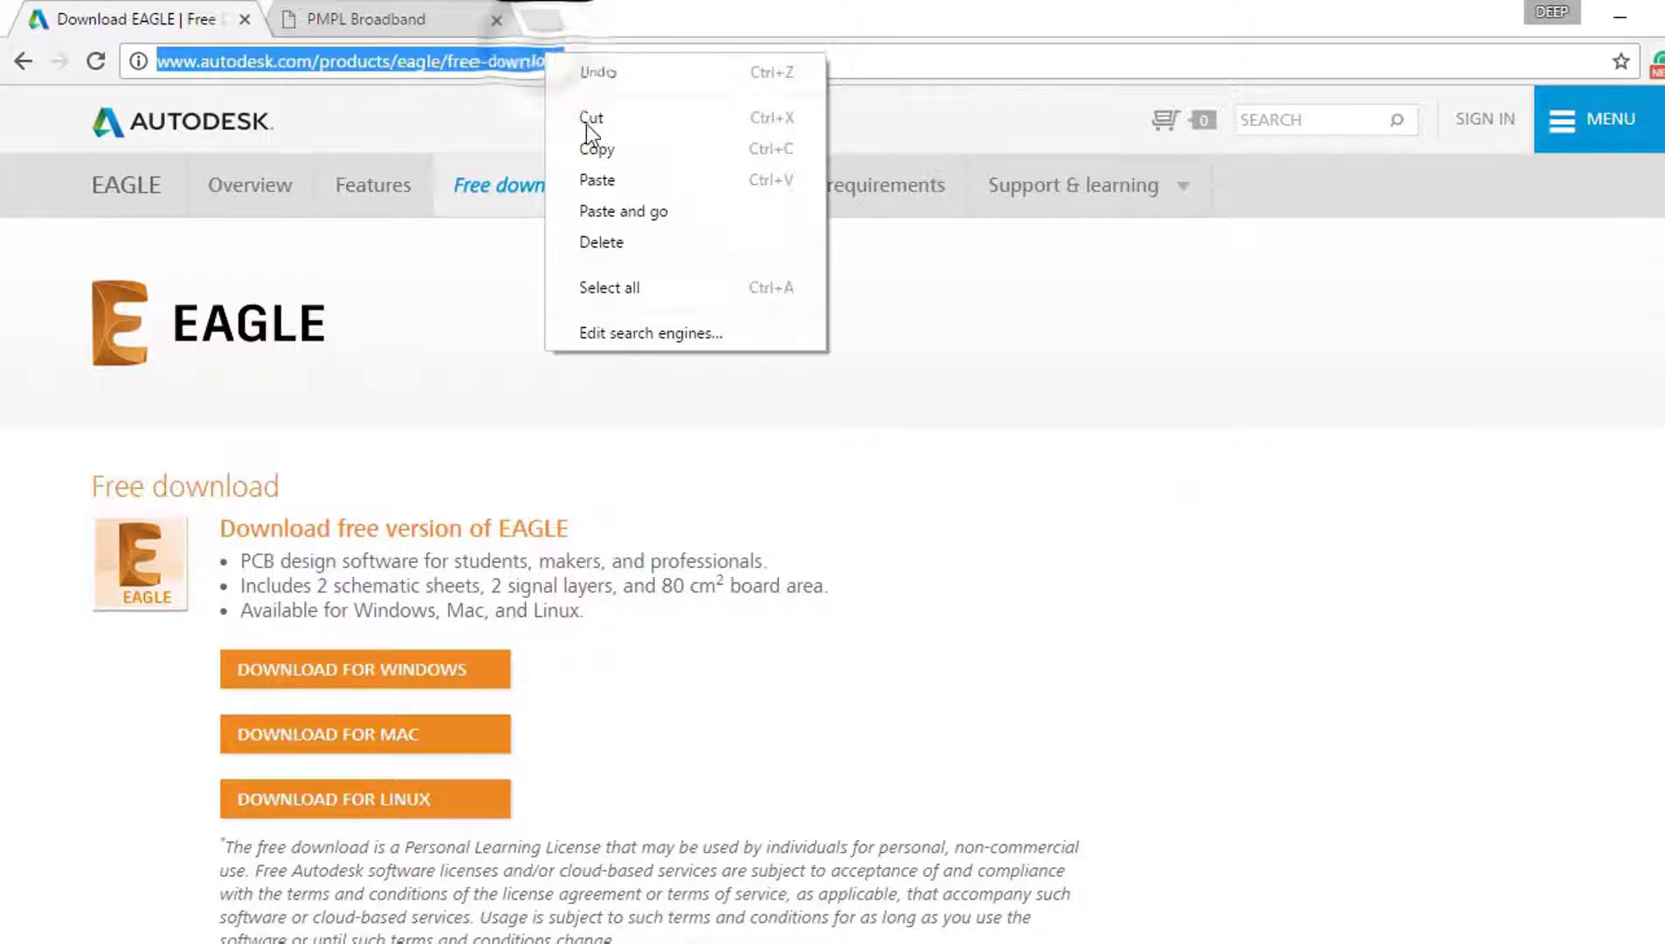
{"action": "left_click", "coordinate": [605, 175]}
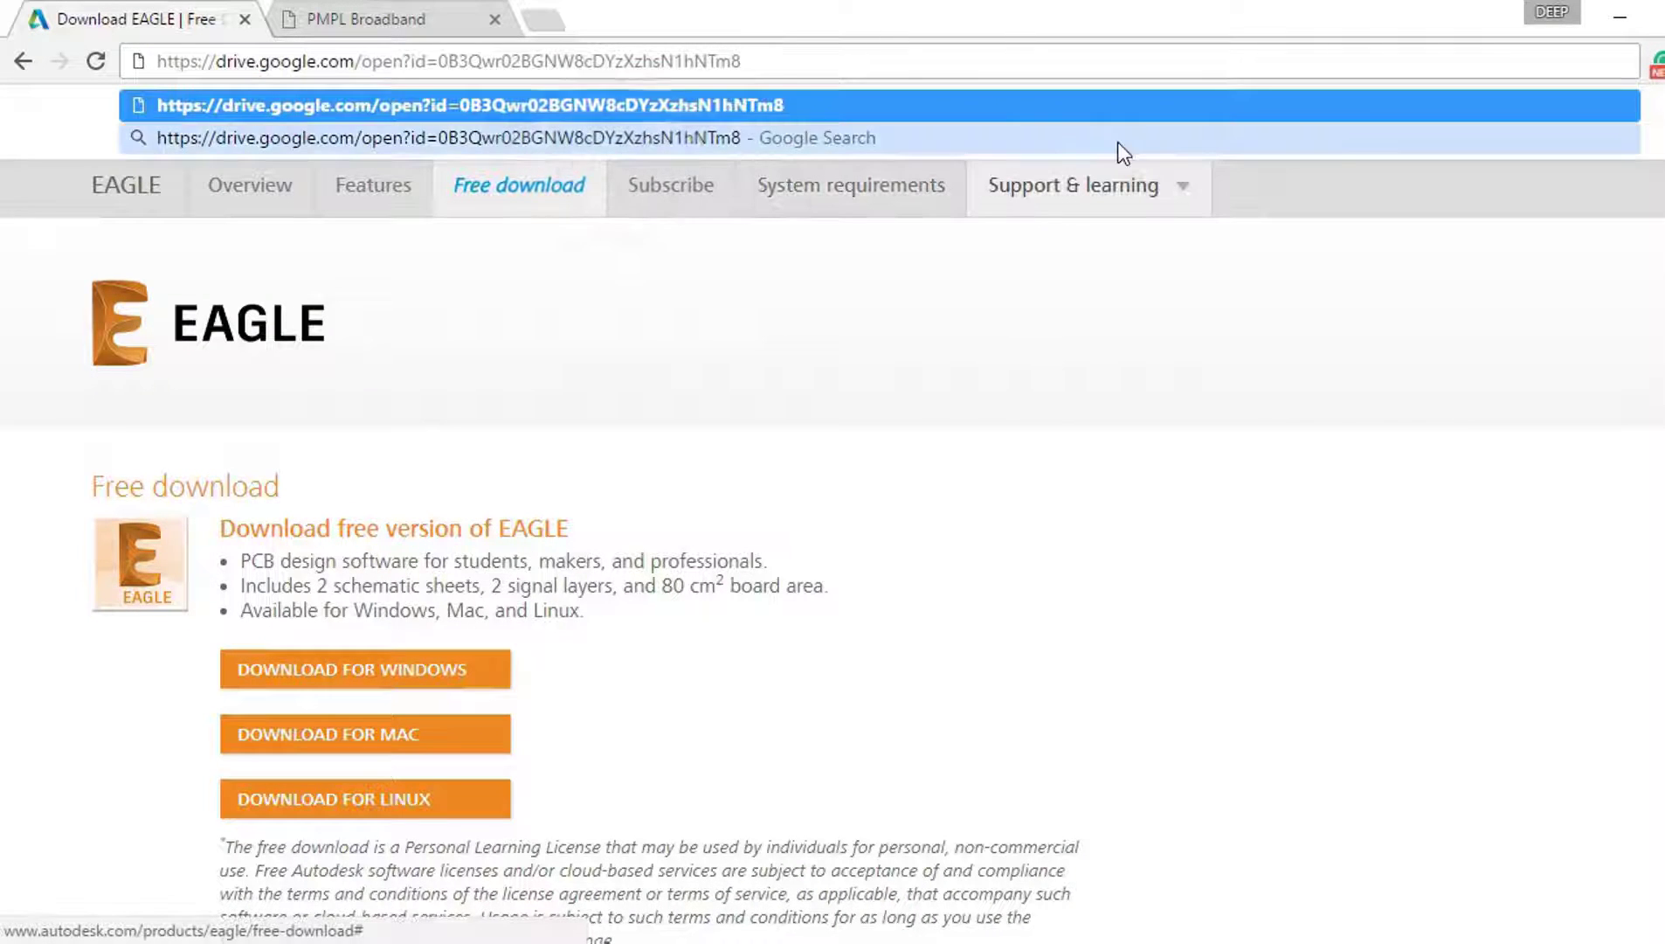
{"action": "key", "text": "Return"}
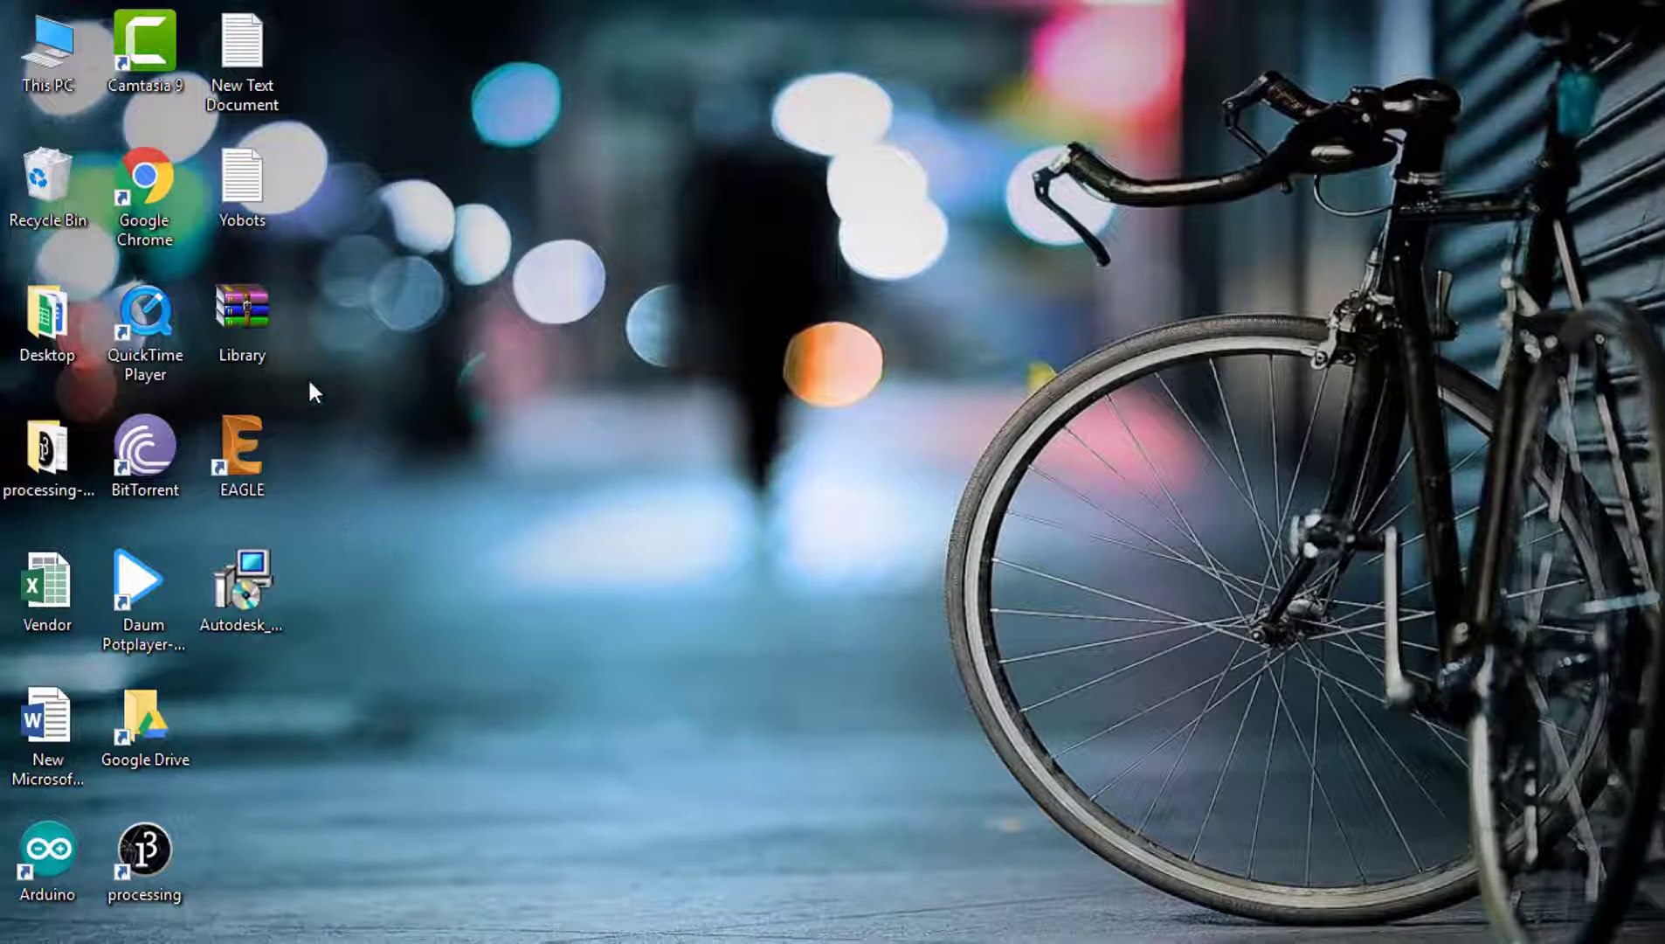
Step: Extract Library.zip onto the Desktop using WinRAR's Extract files option
{"action": "double_click", "coordinate": [267, 325]}
{"action": "right_click", "coordinate": [267, 326]}
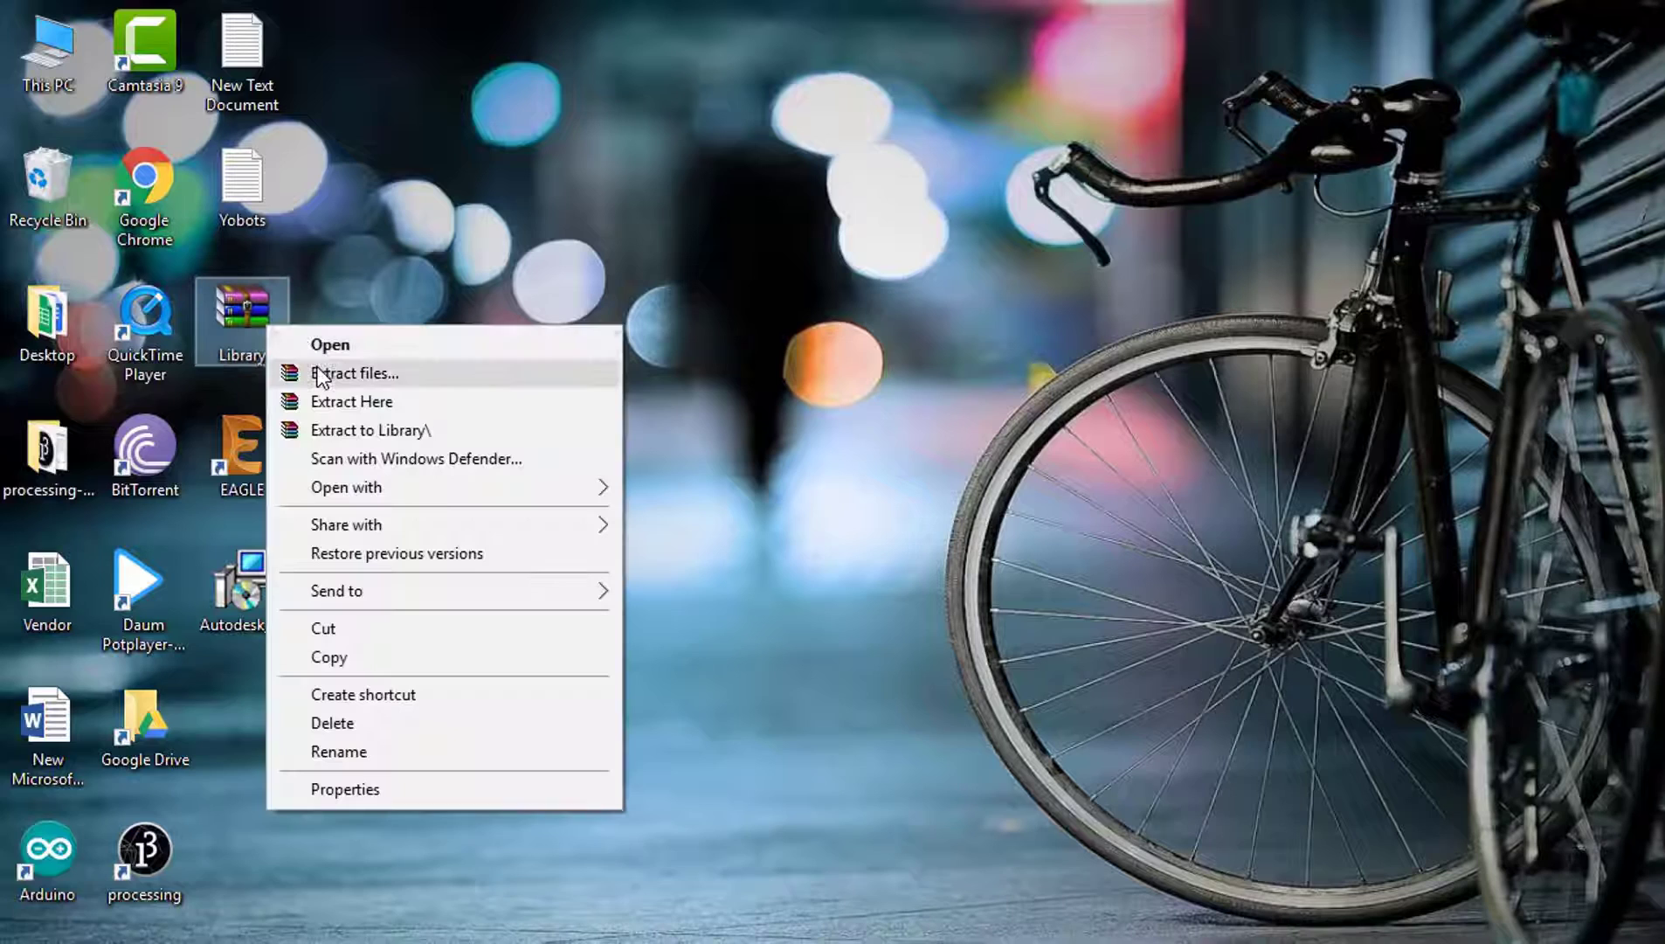
{"action": "left_click", "coordinate": [362, 372]}
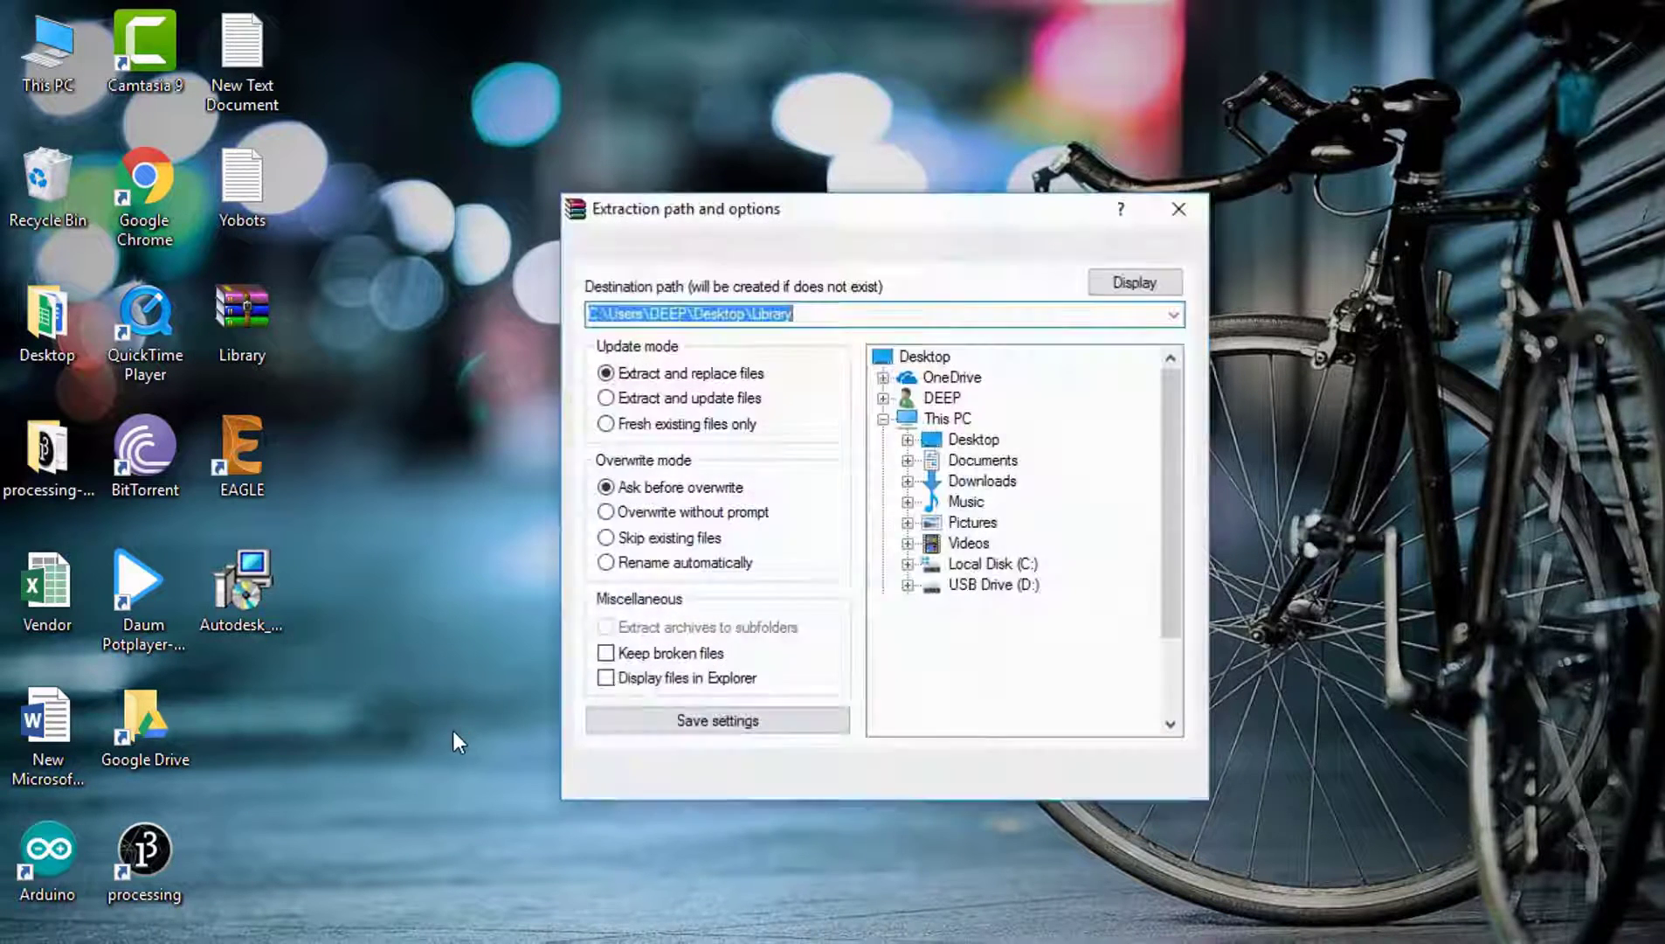
{"action": "left_click", "coordinate": [973, 439]}
{"action": "left_click", "coordinate": [961, 765]}
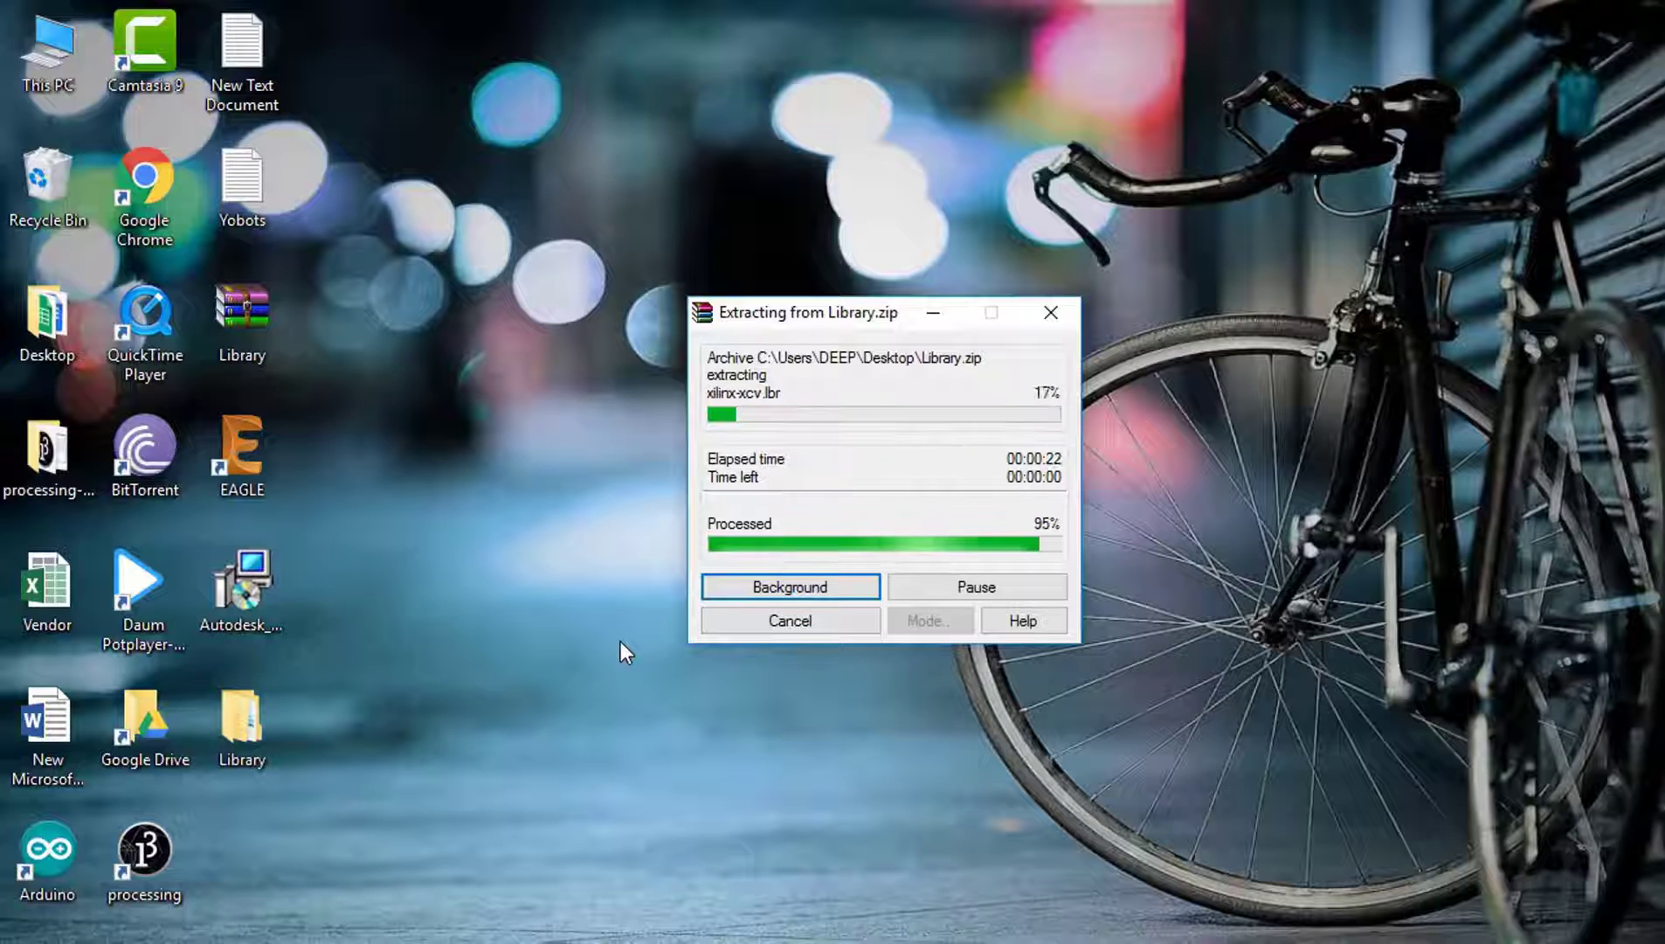
Step: Copy the lbr folder from Library and paste it into C:\EAGLE 8.0.1
{"action": "double_click", "coordinate": [215, 719]}
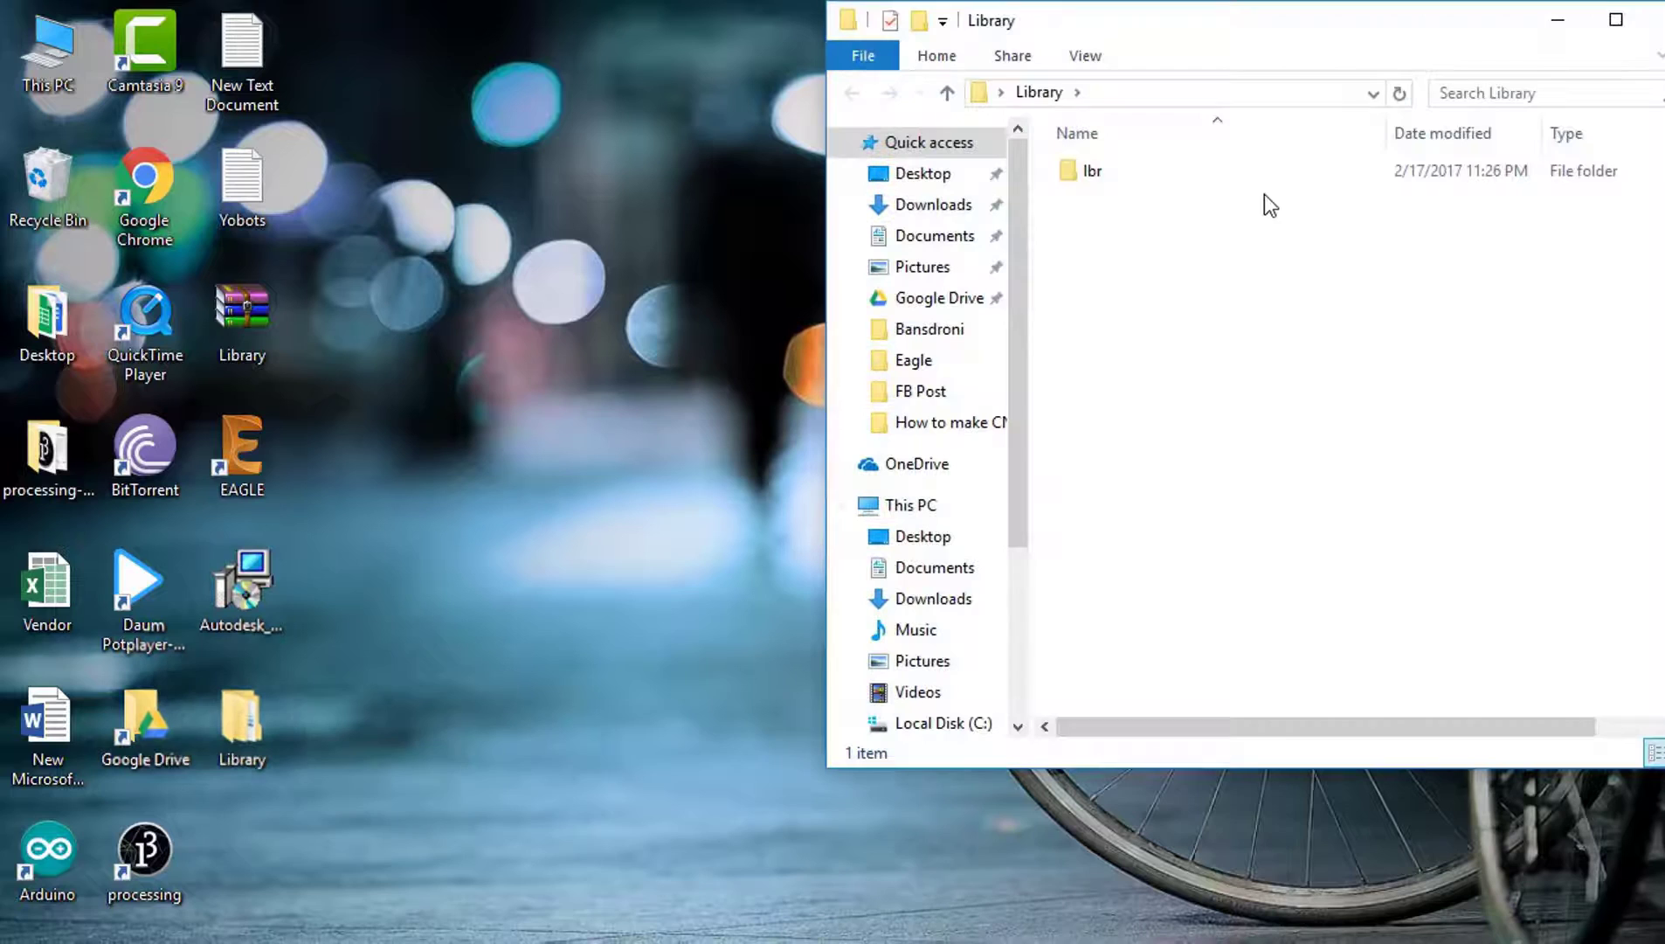
{"action": "right_click", "coordinate": [1256, 183]}
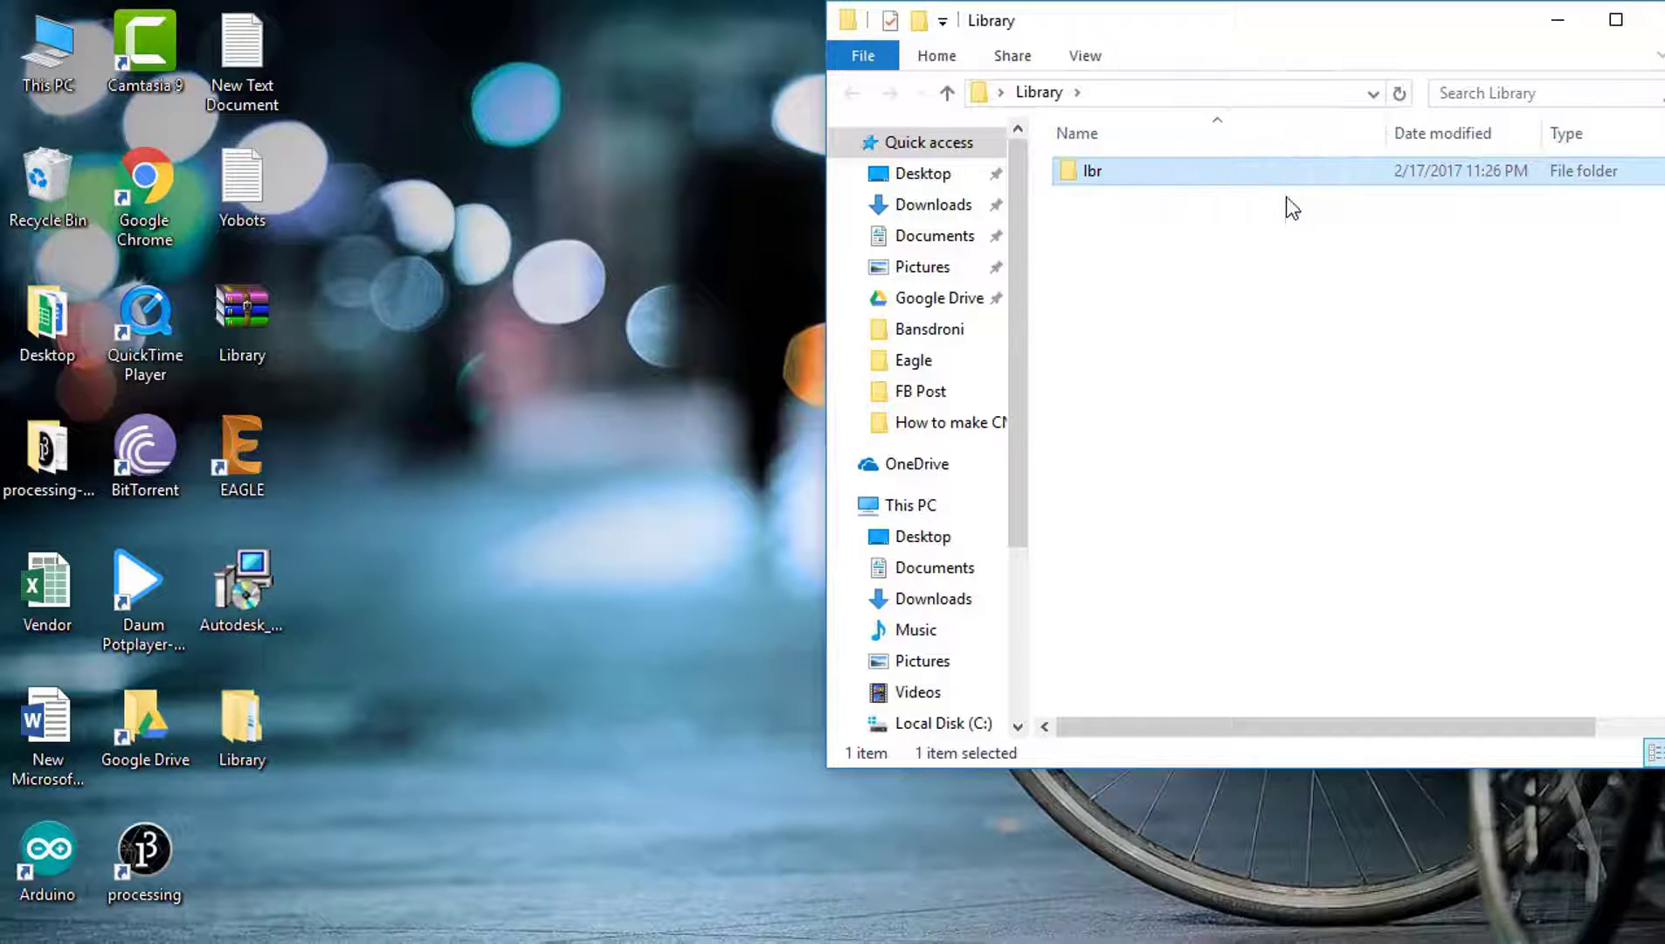
{"action": "left_click", "coordinate": [1315, 682]}
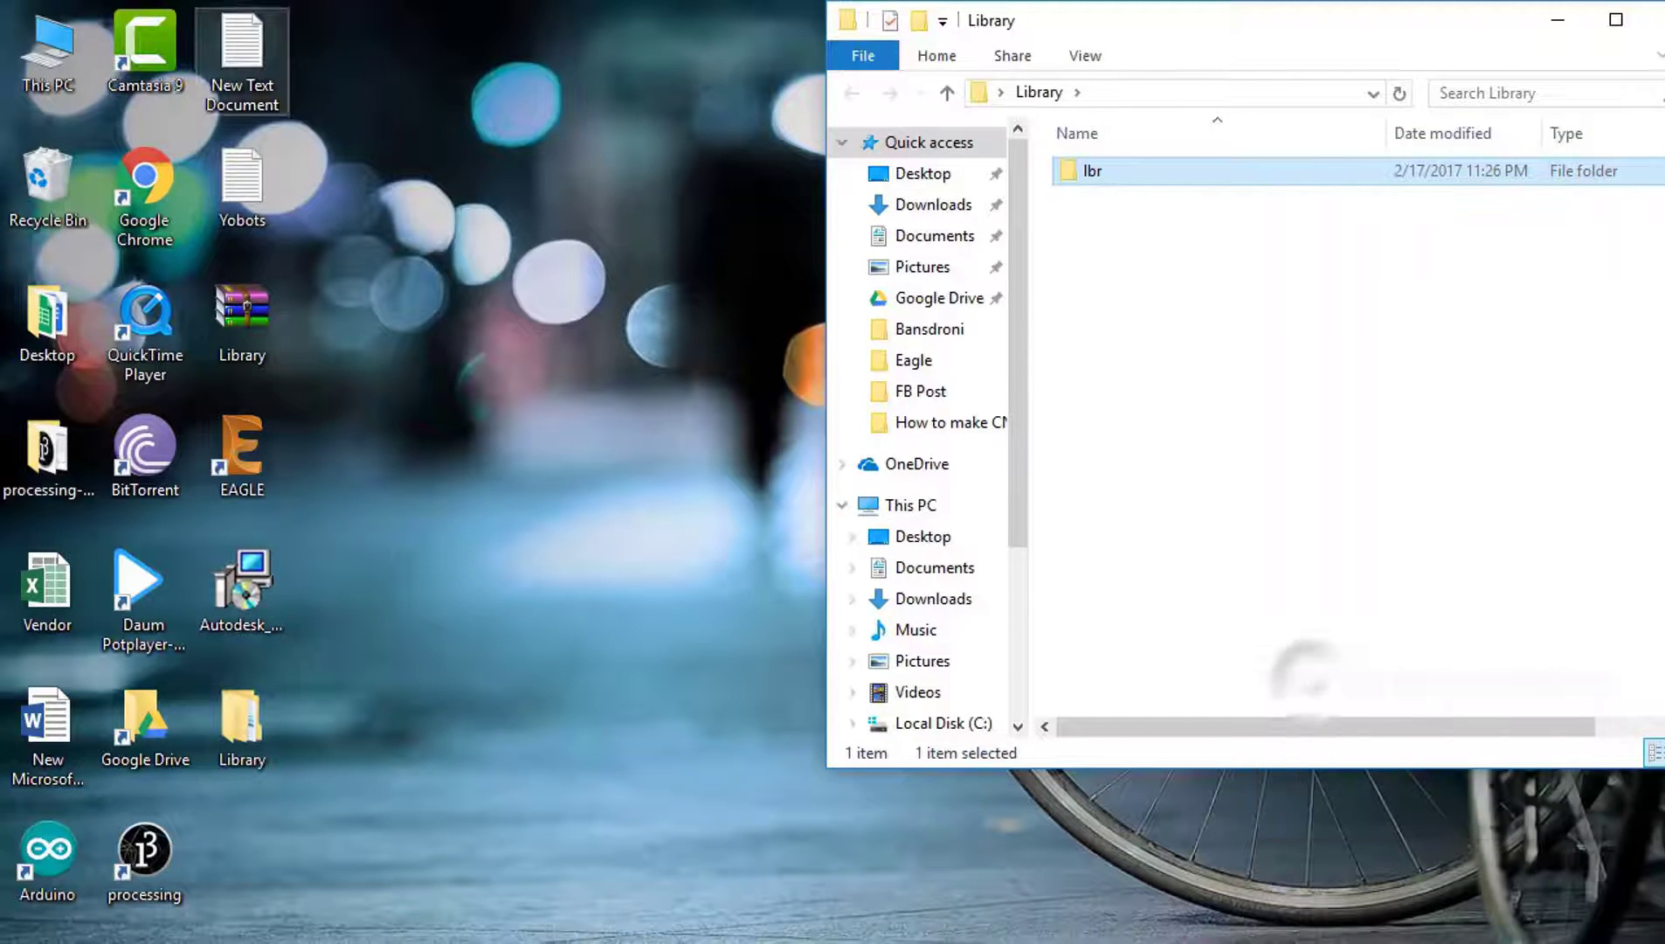
{"action": "double_click", "coordinate": [37, 55]}
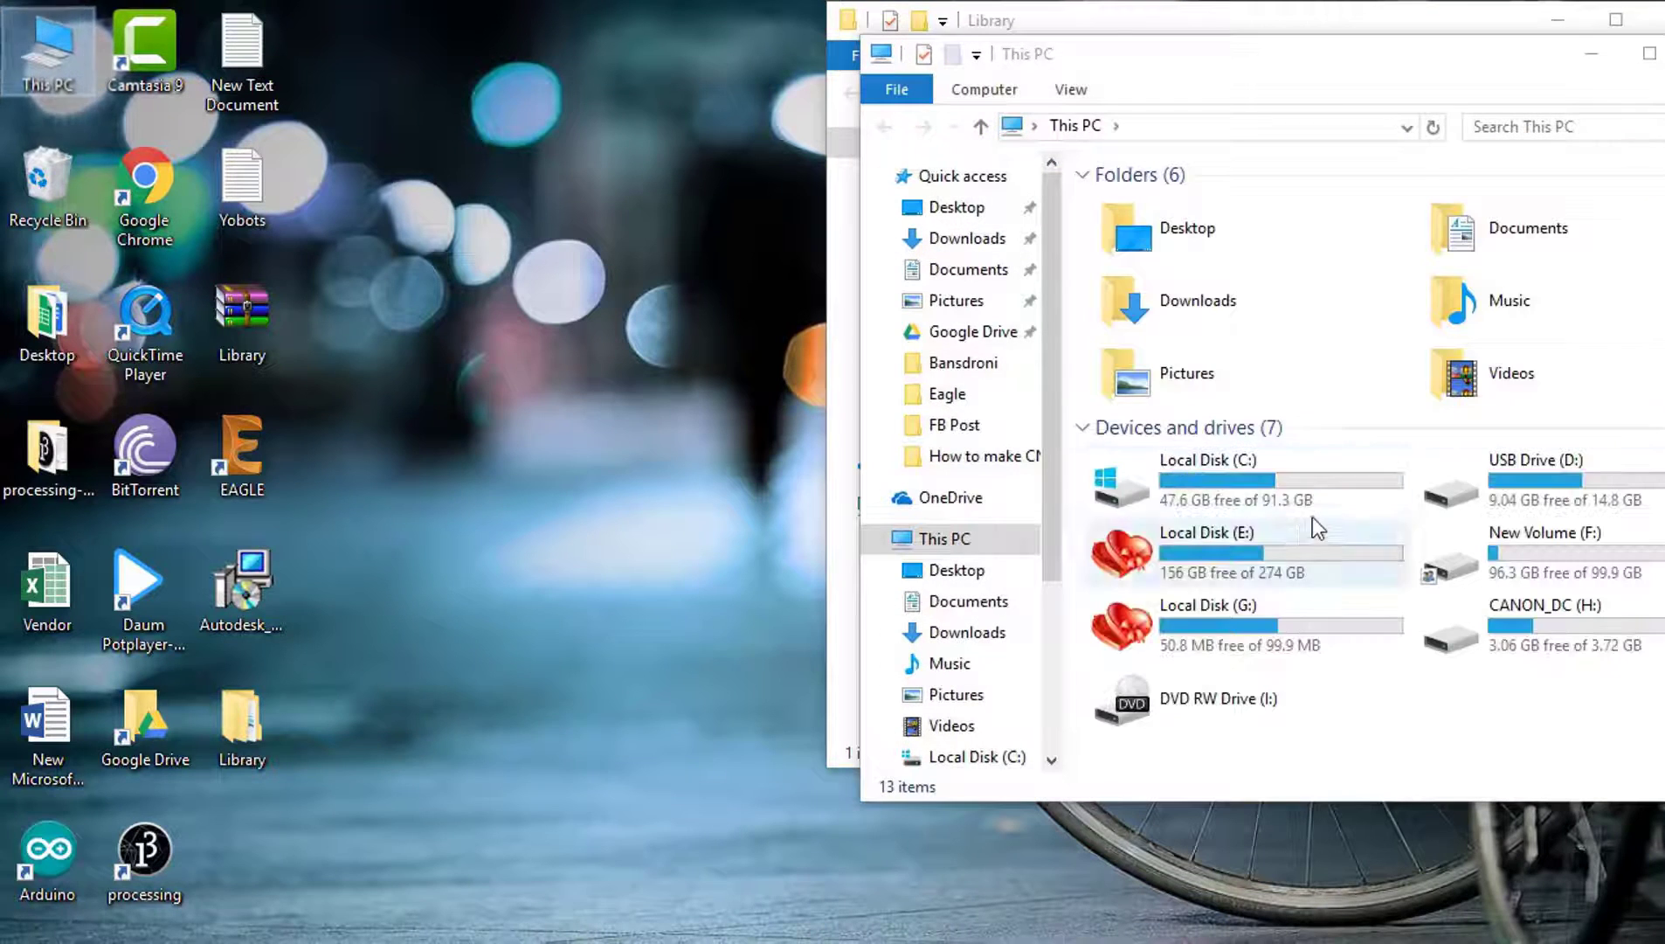
{"action": "double_click", "coordinate": [1235, 480]}
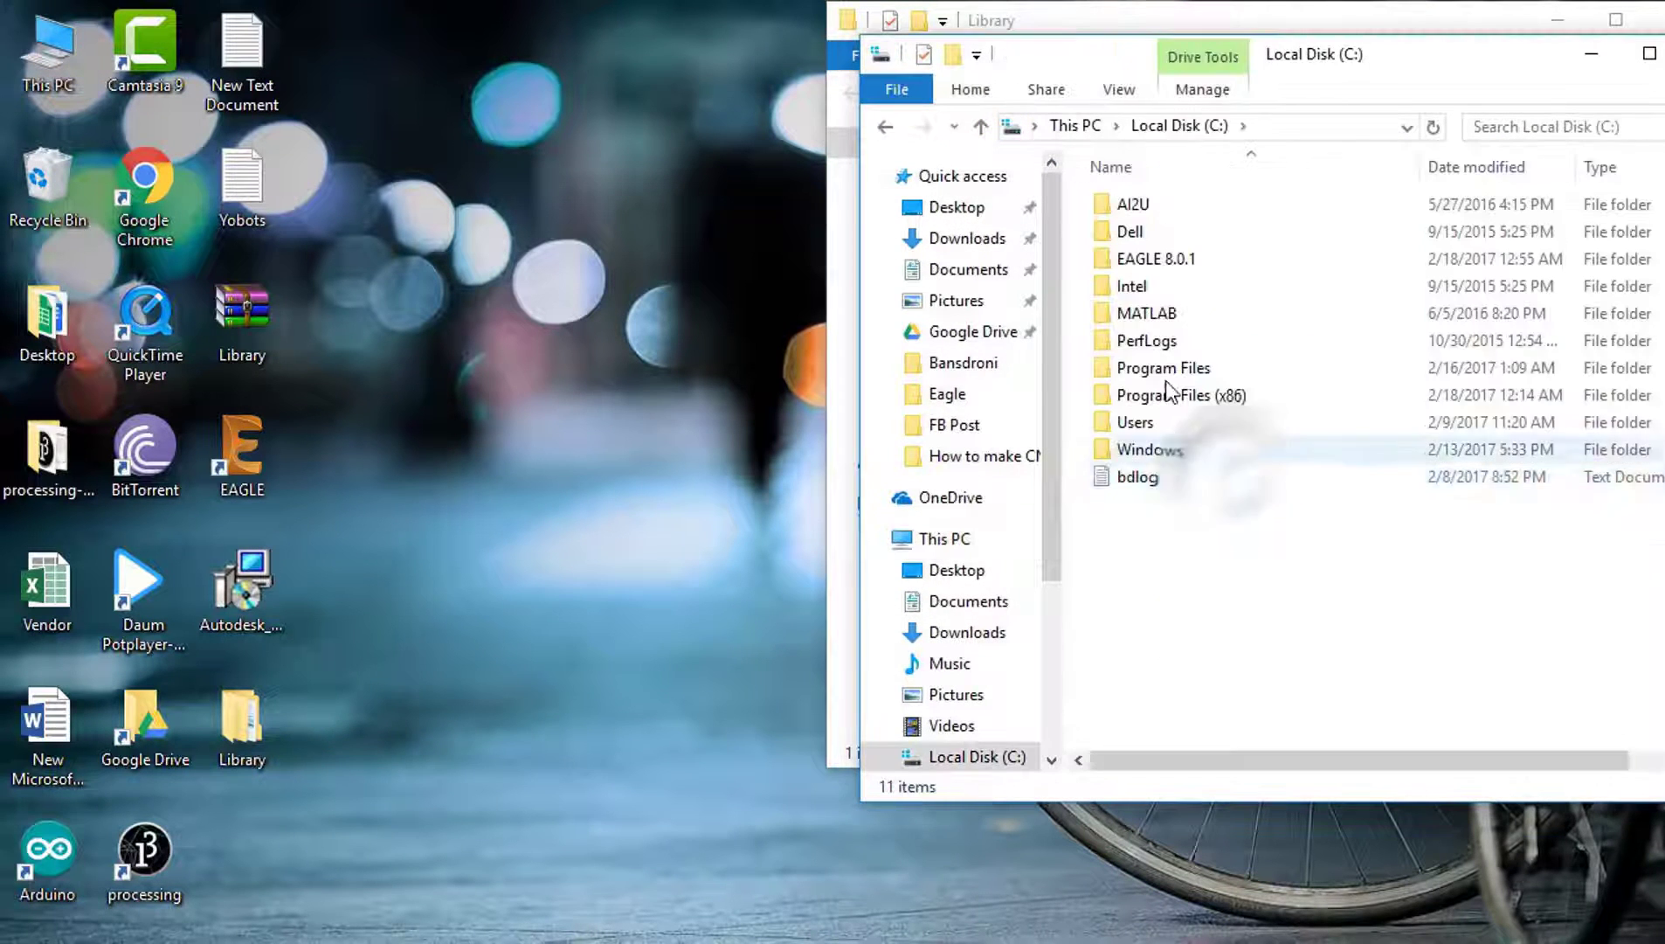
{"action": "double_click", "coordinate": [1176, 262]}
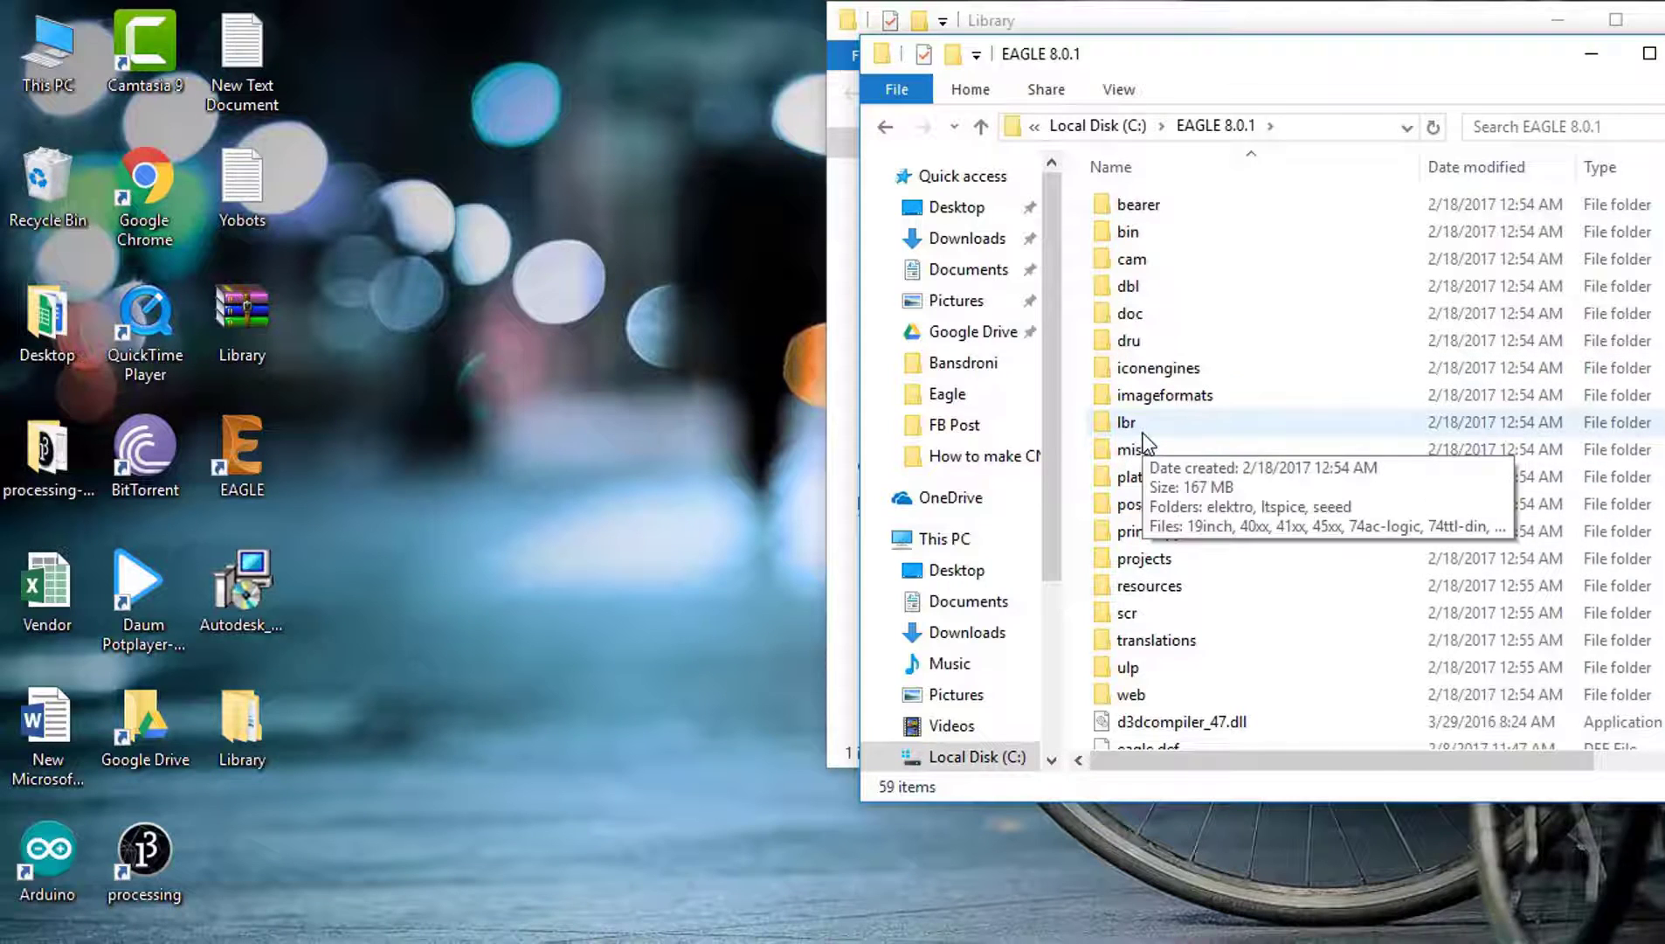
{"action": "key", "text": "ctrl+v"}
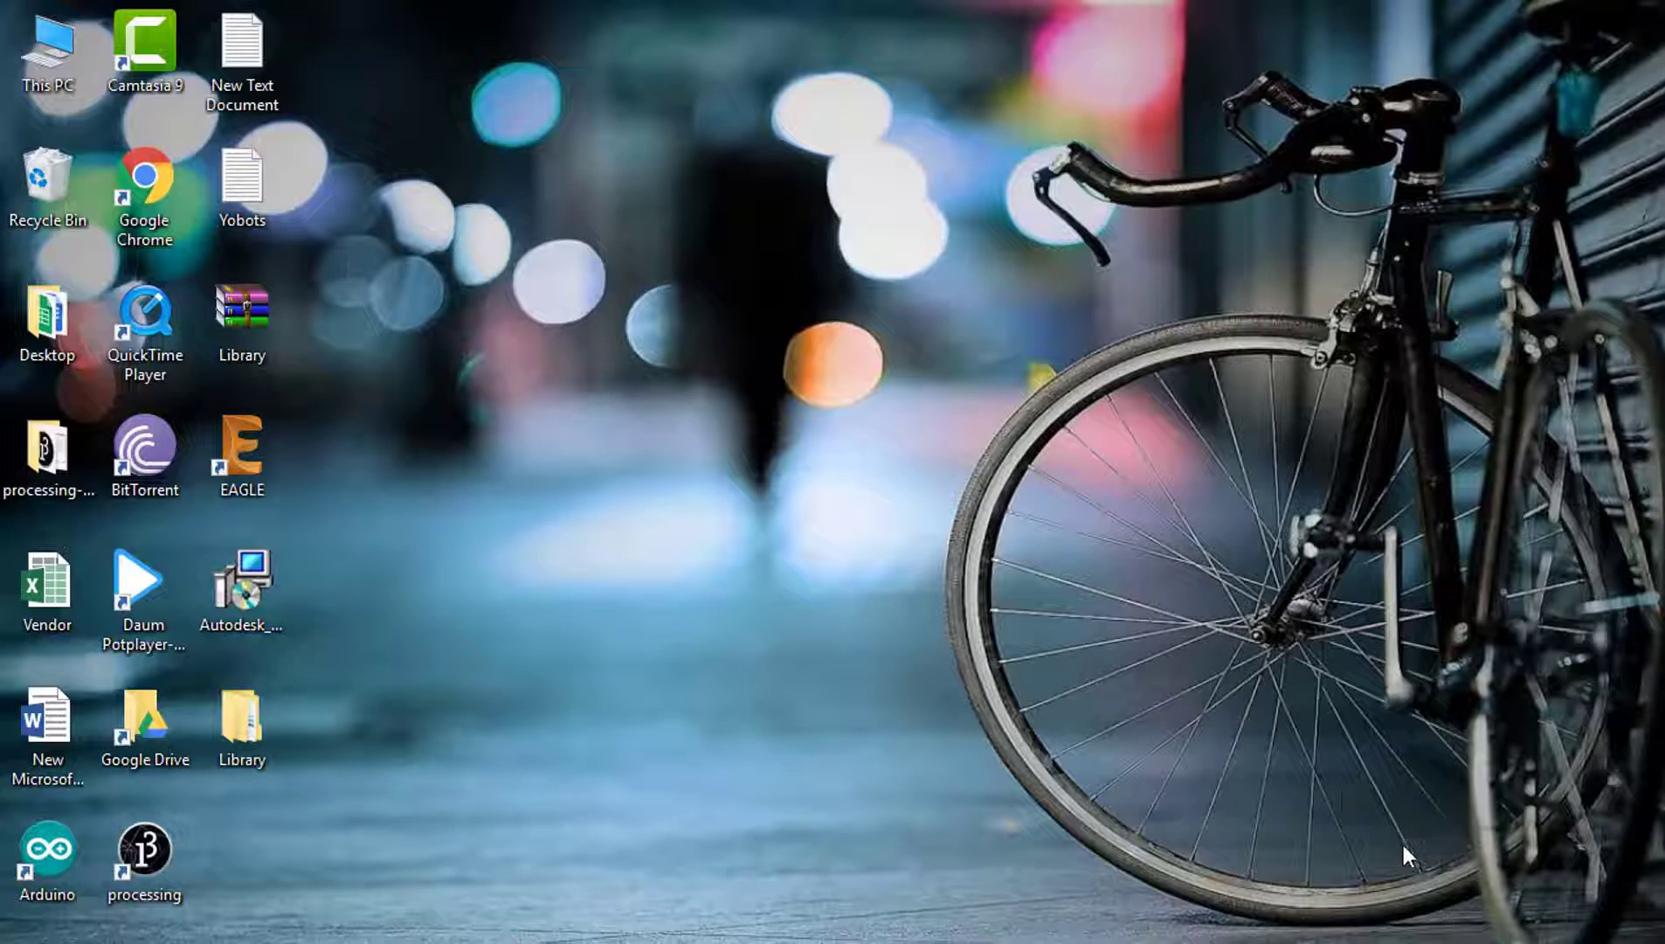
Step: Launch EAGLE and accept creating its projects directory in Documents
{"action": "double_click", "coordinate": [281, 473]}
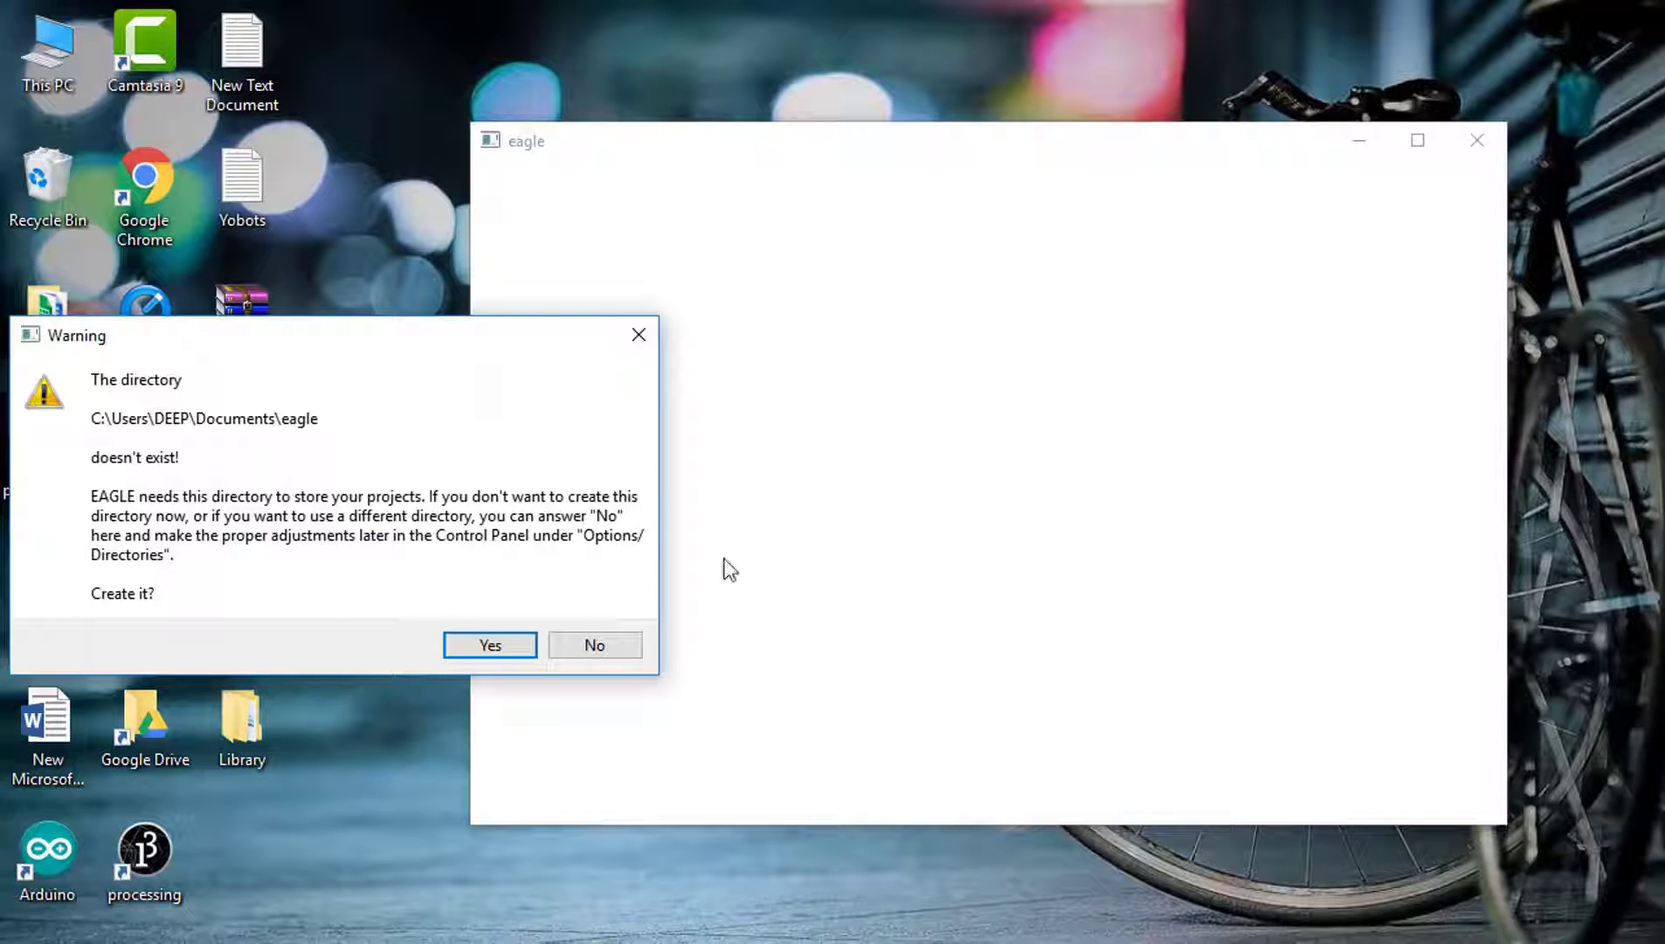
{"action": "key", "text": "Return"}
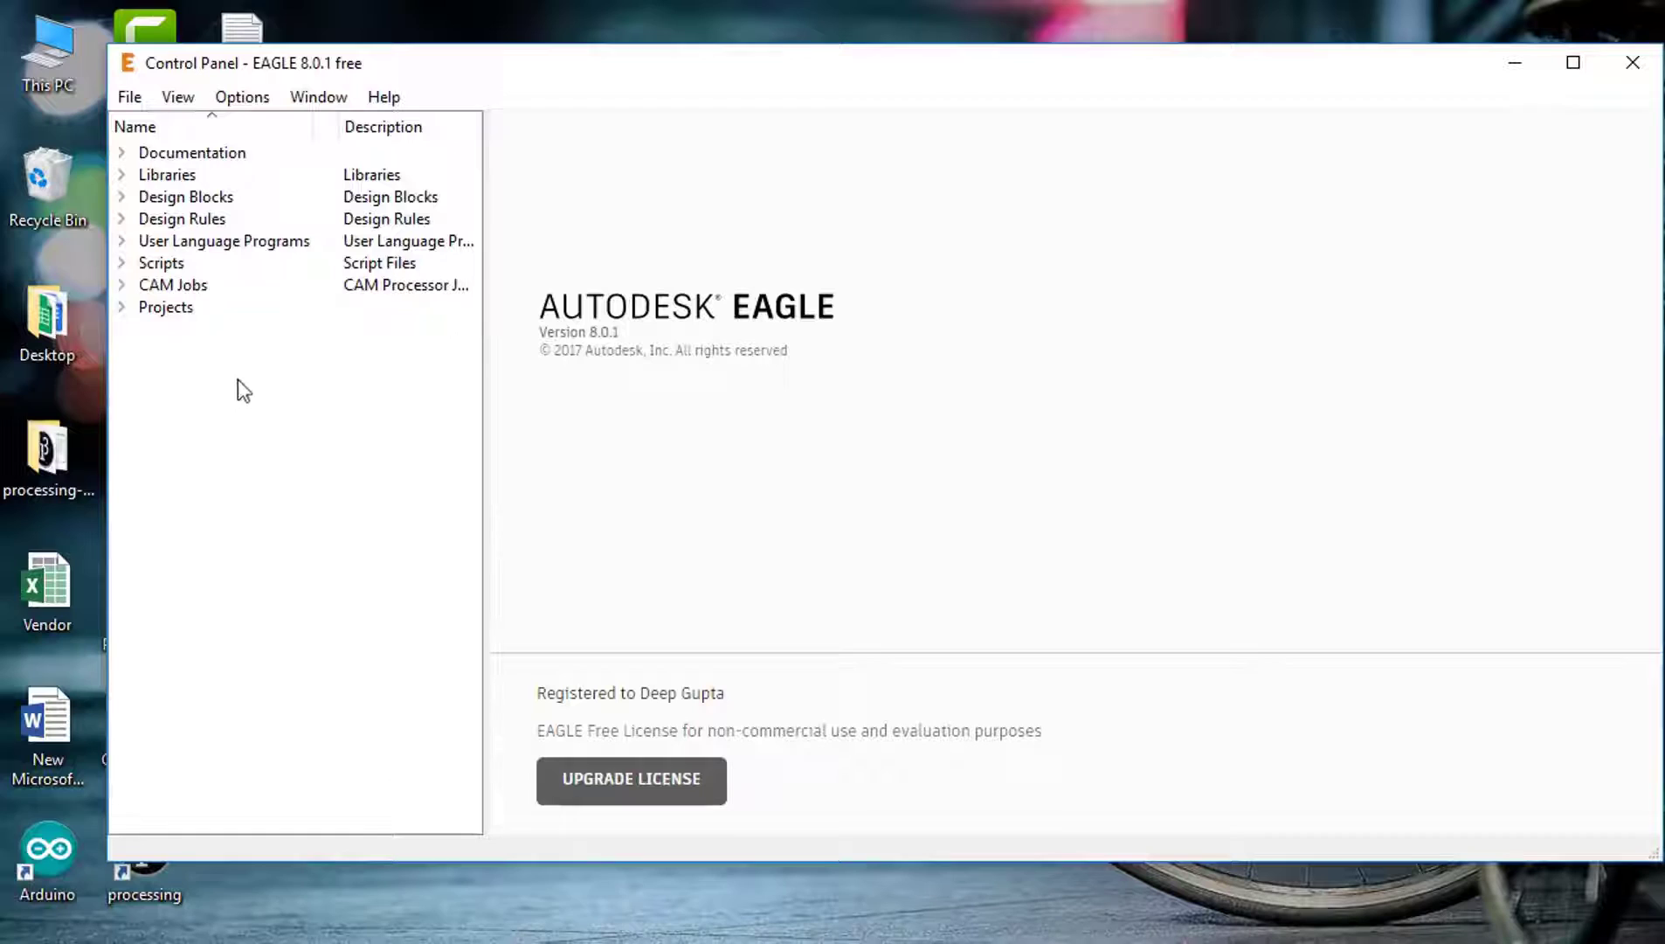
Step: Create a new project named onoff under Projects > eagle
{"action": "left_click", "coordinate": [119, 307]}
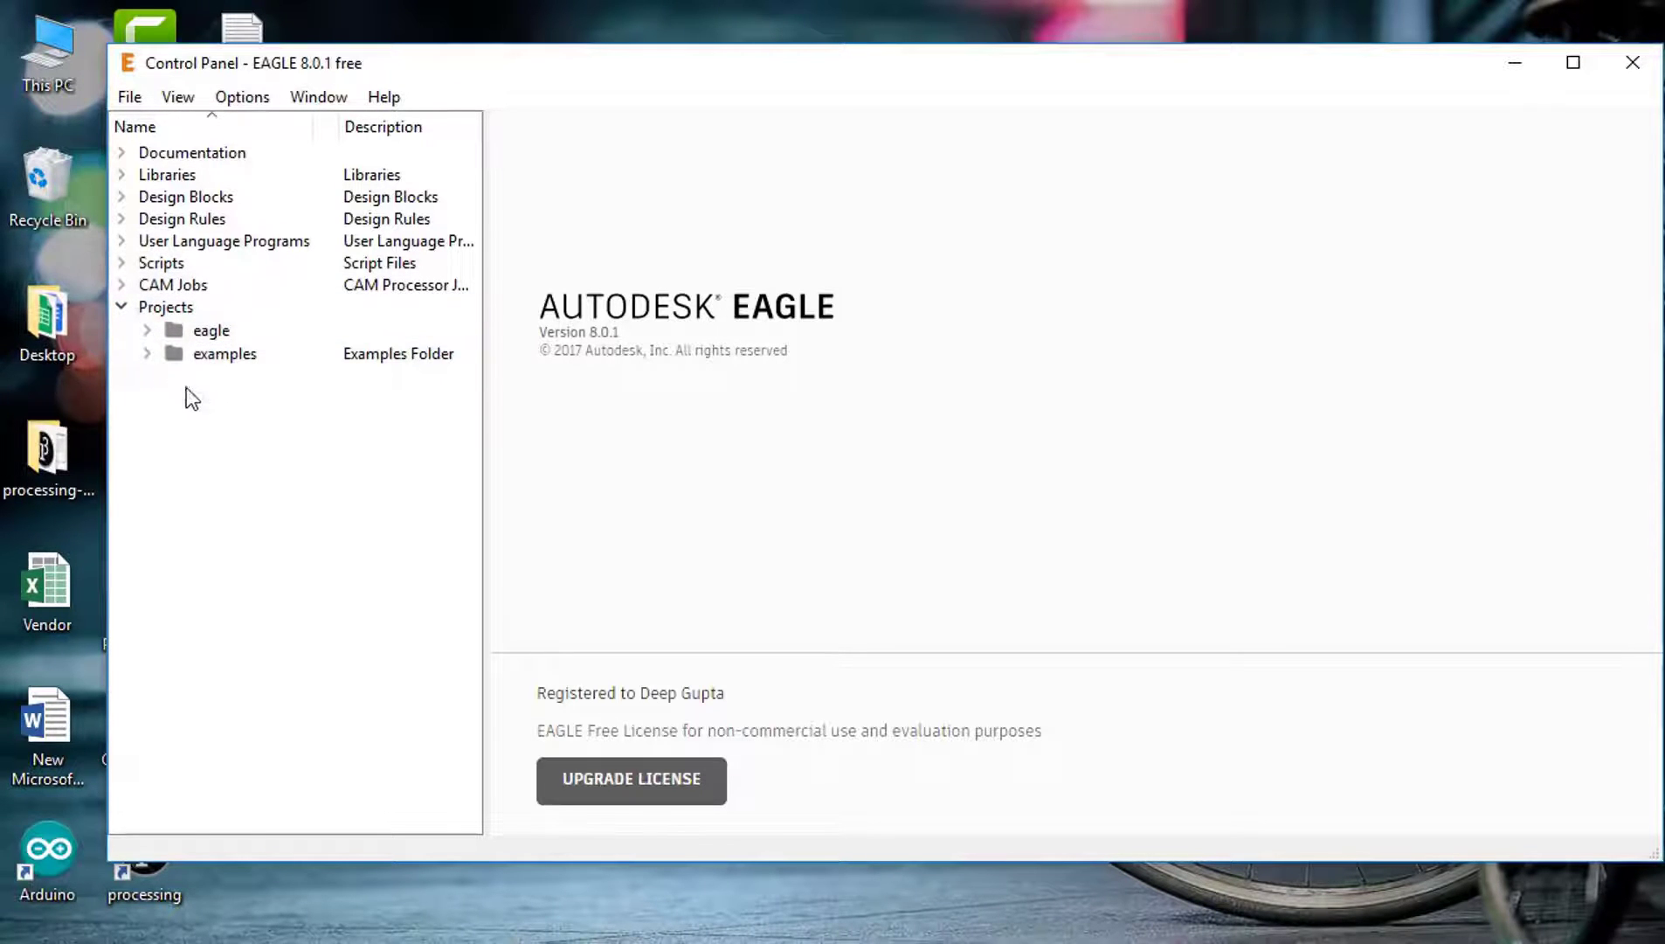
{"action": "left_click", "coordinate": [207, 330]}
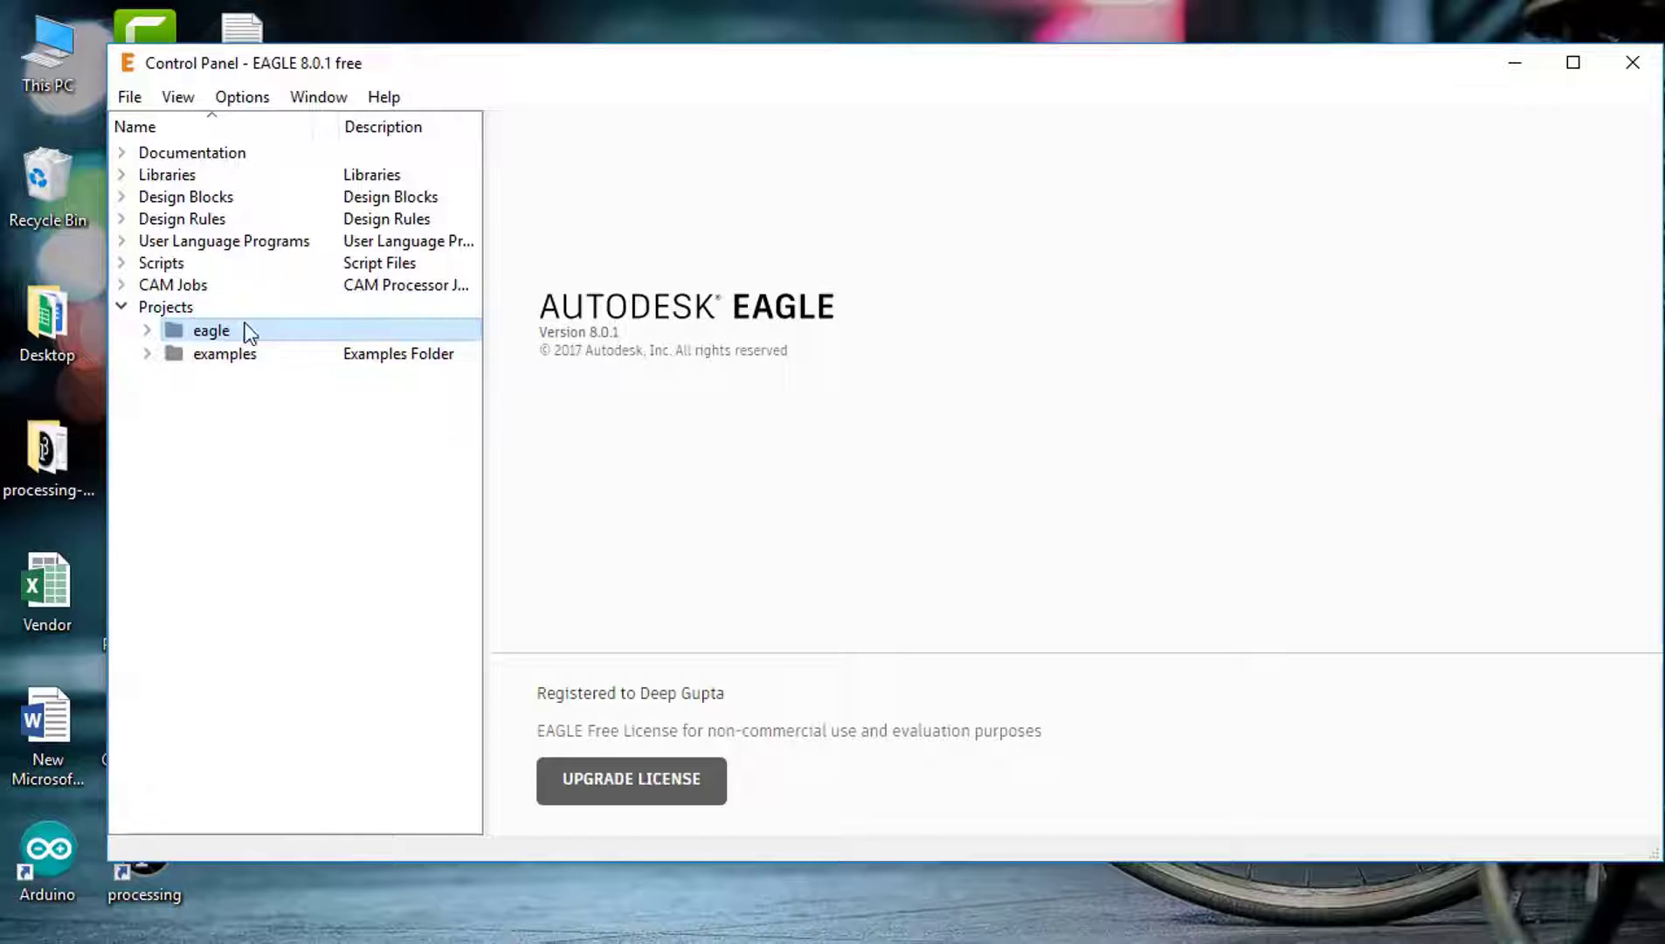
{"action": "left_click", "coordinate": [145, 330]}
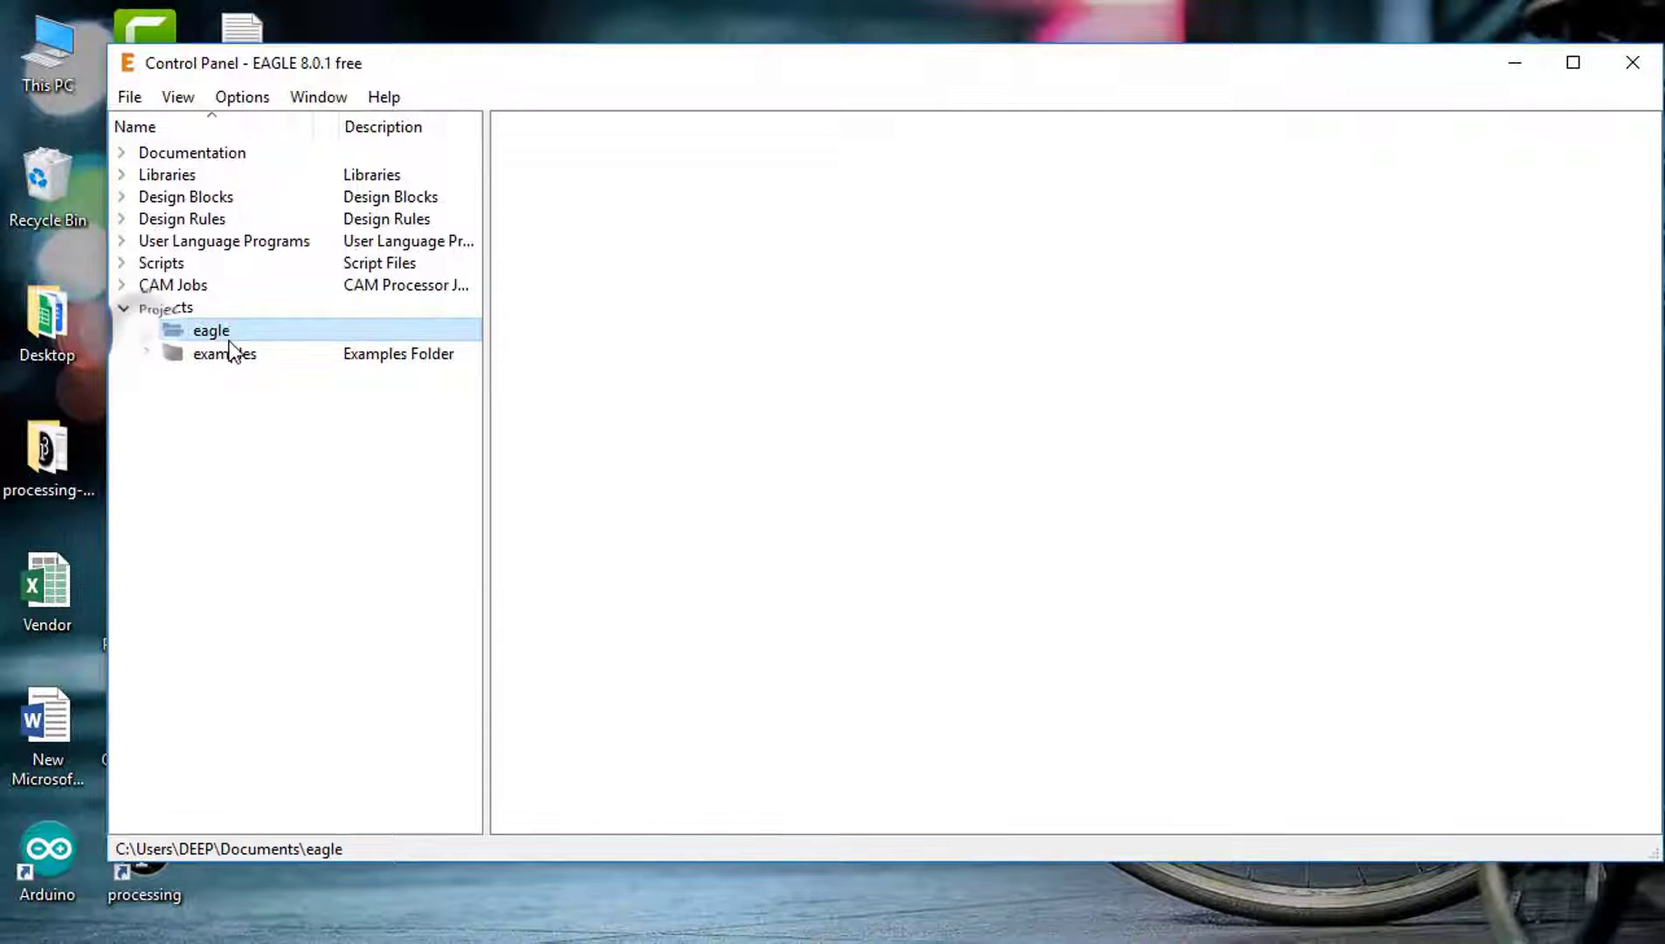
{"action": "right_click", "coordinate": [207, 340]}
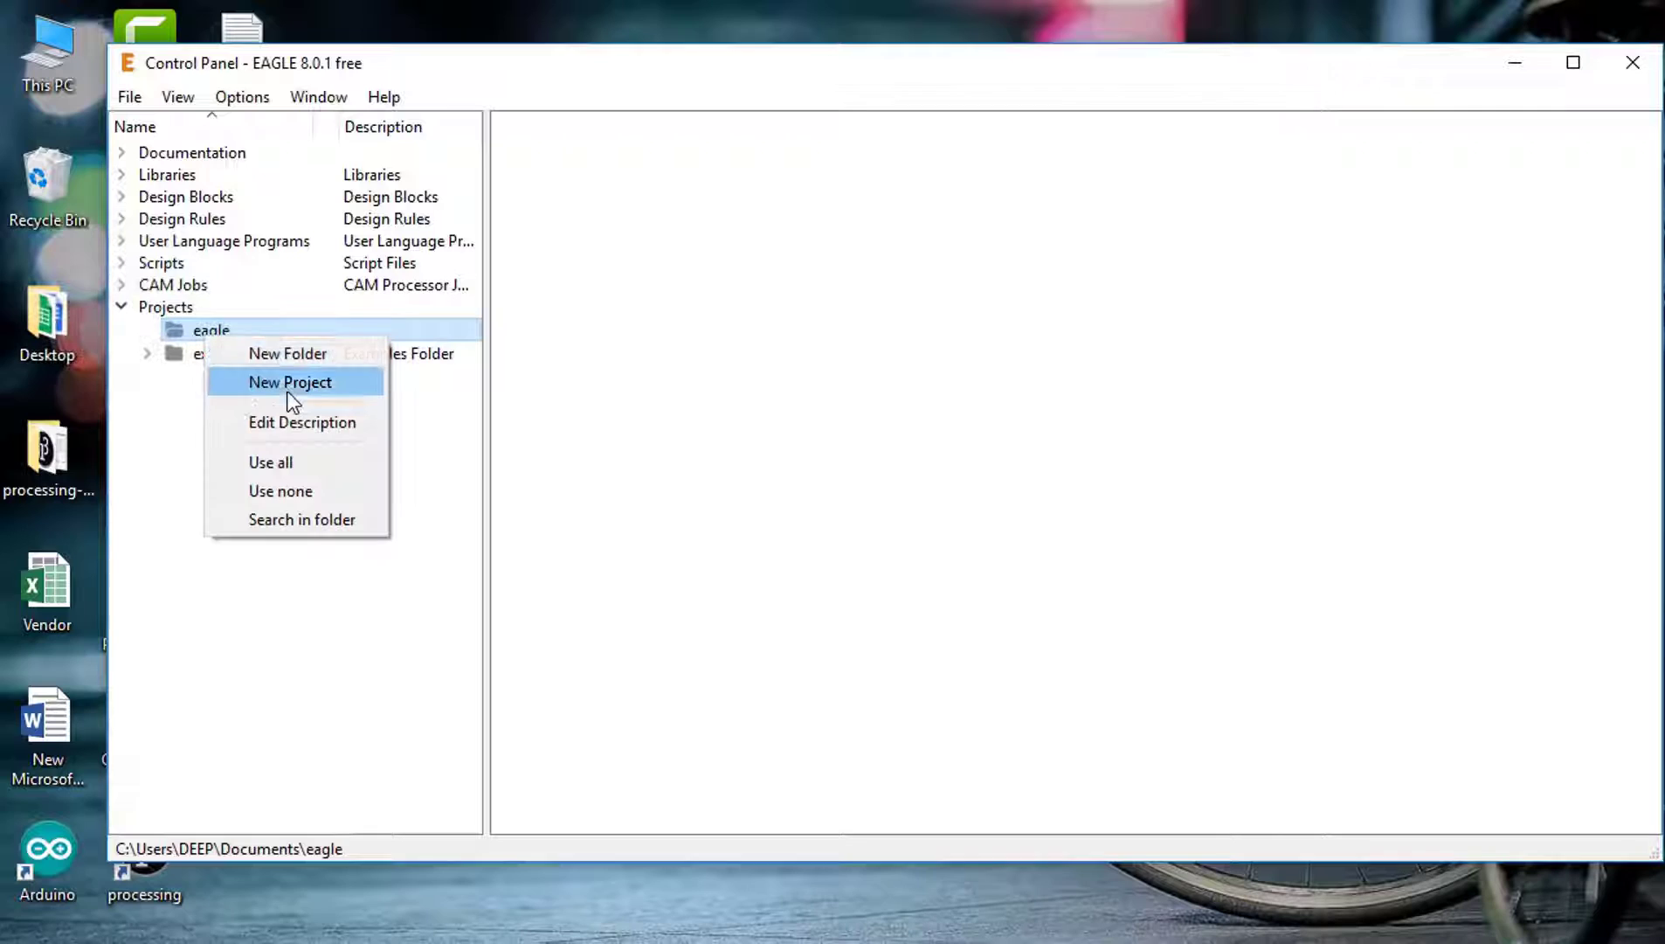
{"action": "left_click", "coordinate": [289, 390]}
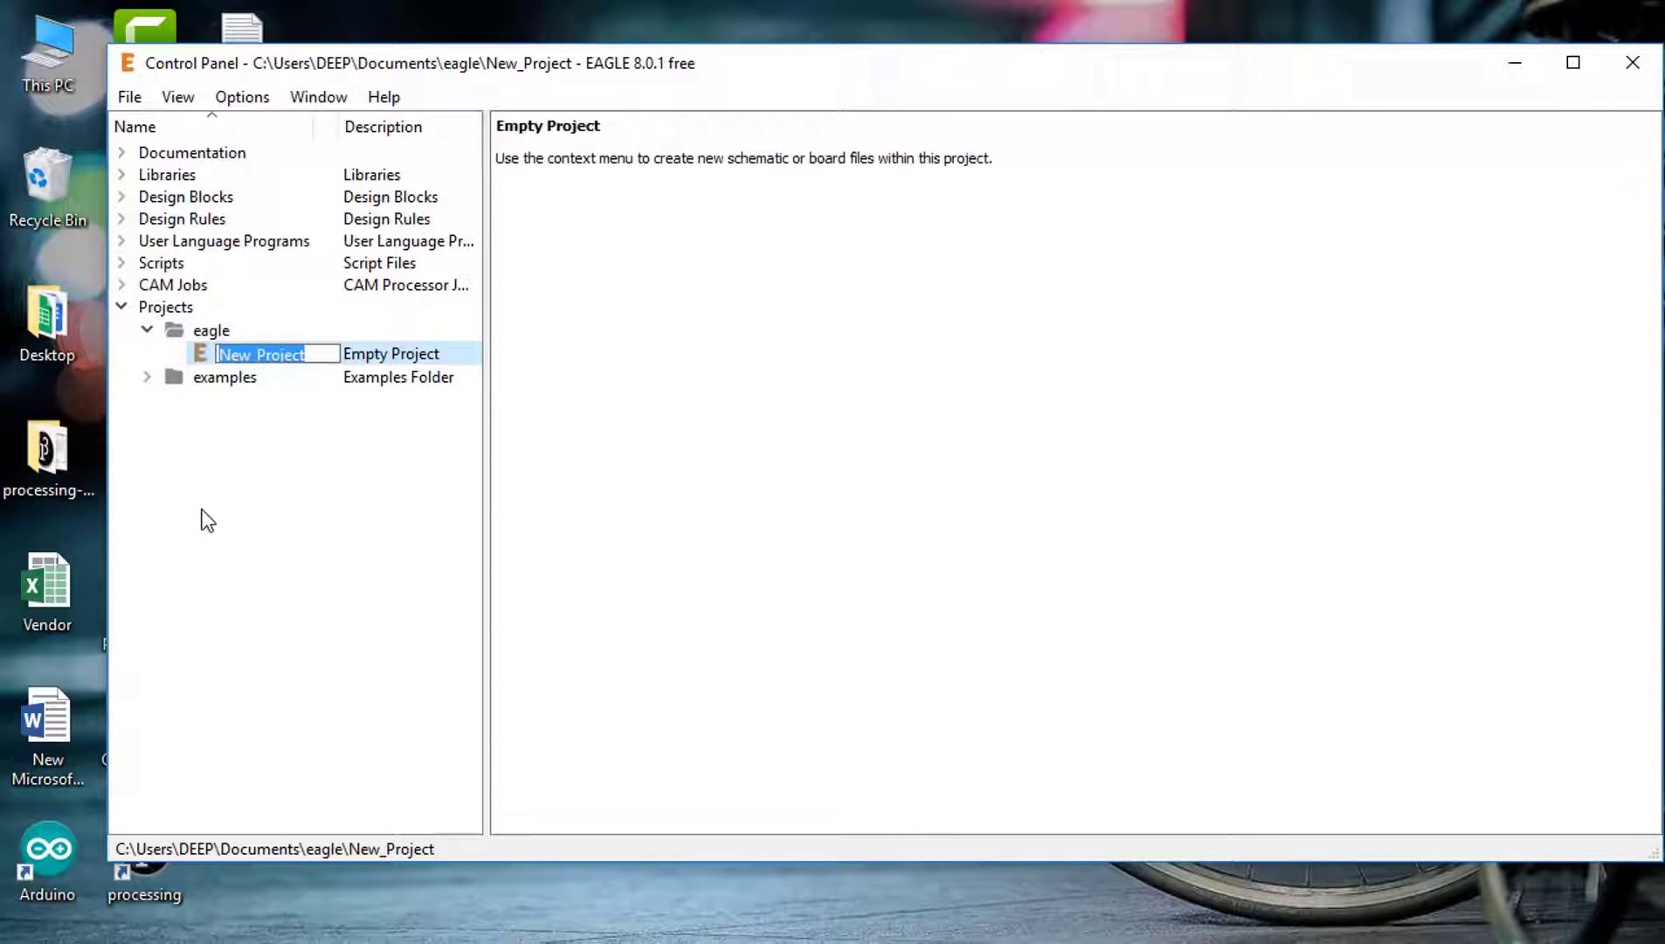
{"action": "type", "text": "onoff"}
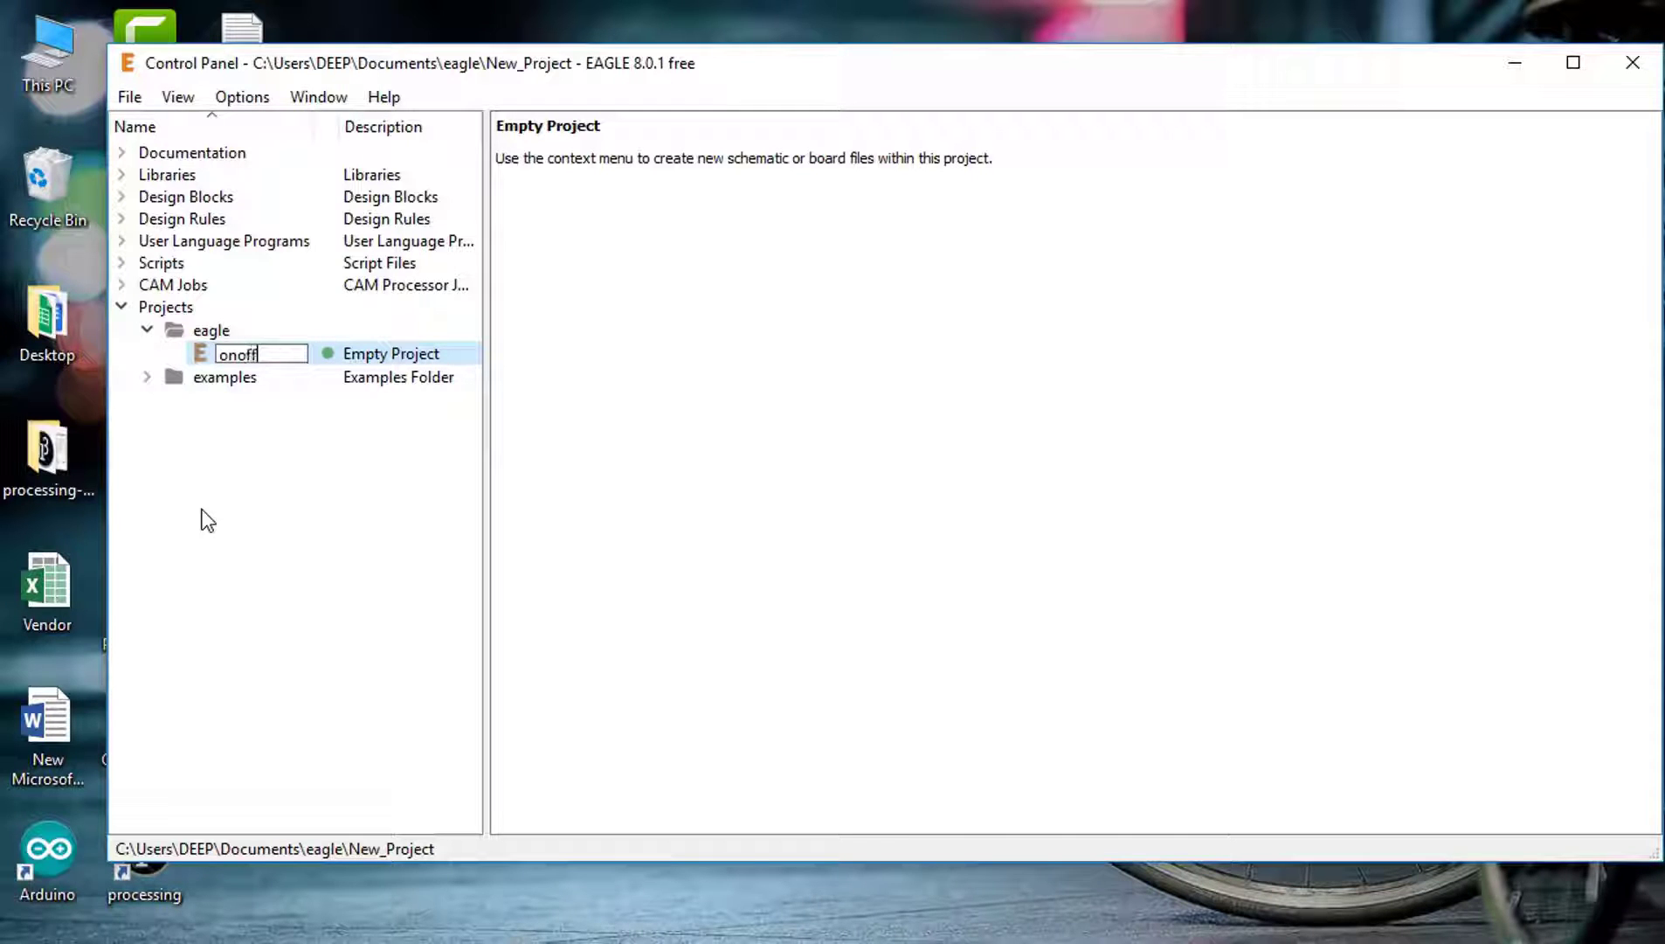
{"action": "key", "text": "Return"}
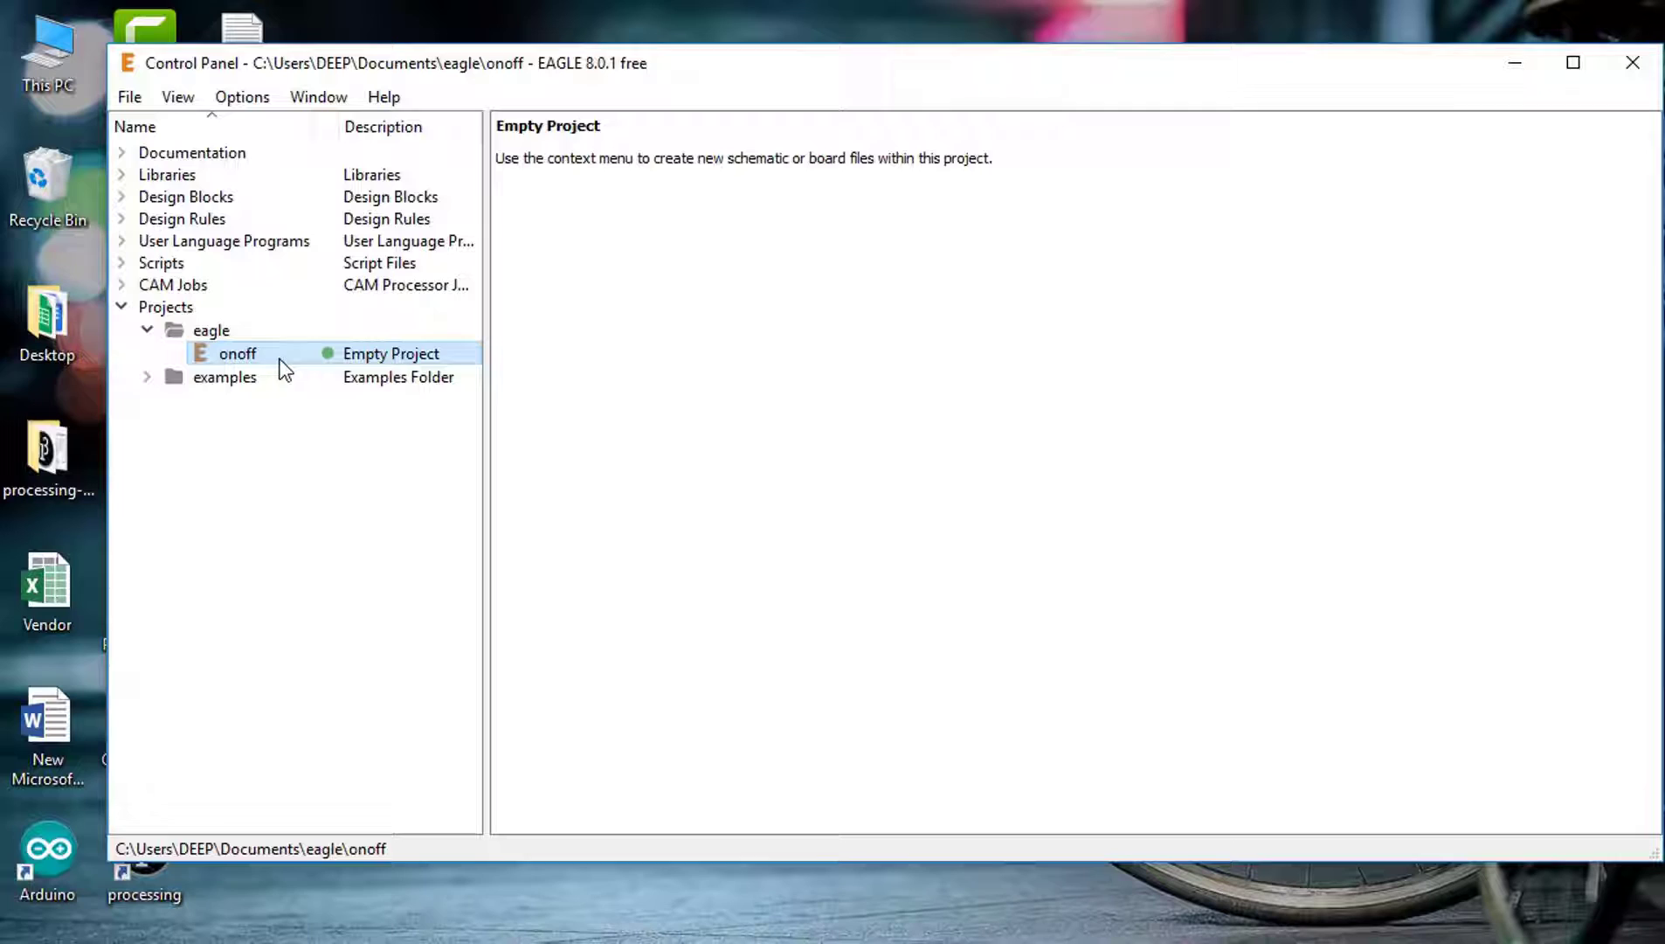
Step: Create a new schematic in the 'onoff circuit' project and maximize its editor window
{"action": "right_click", "coordinate": [285, 368]}
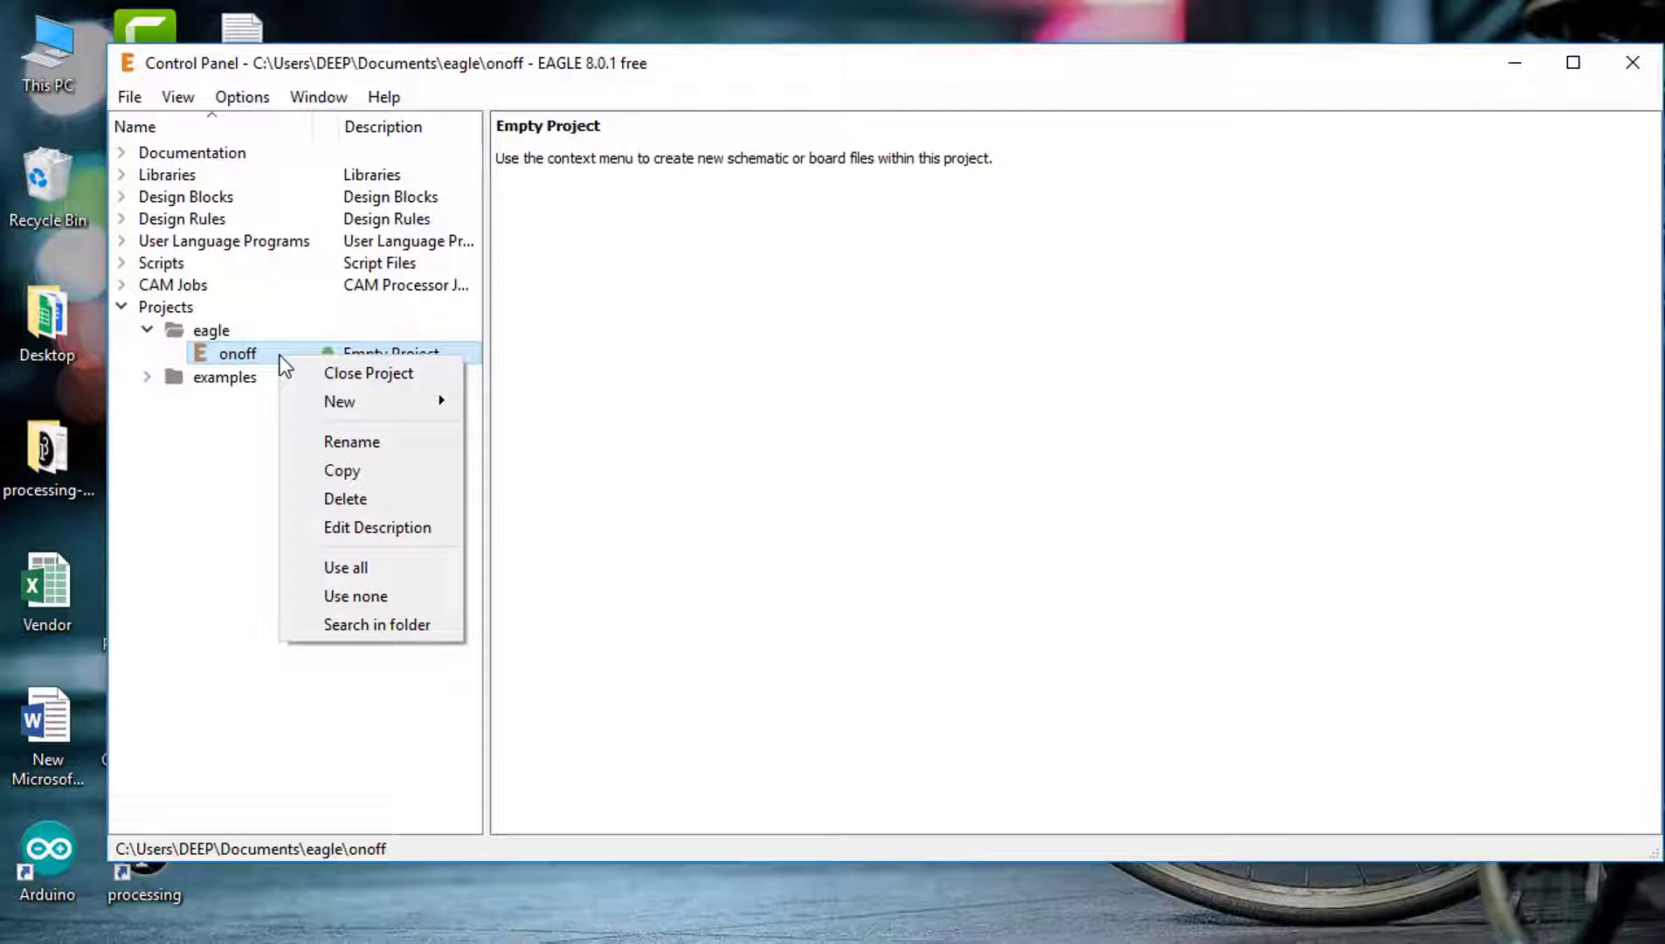
{"action": "mouse_move", "coordinate": [358, 404]}
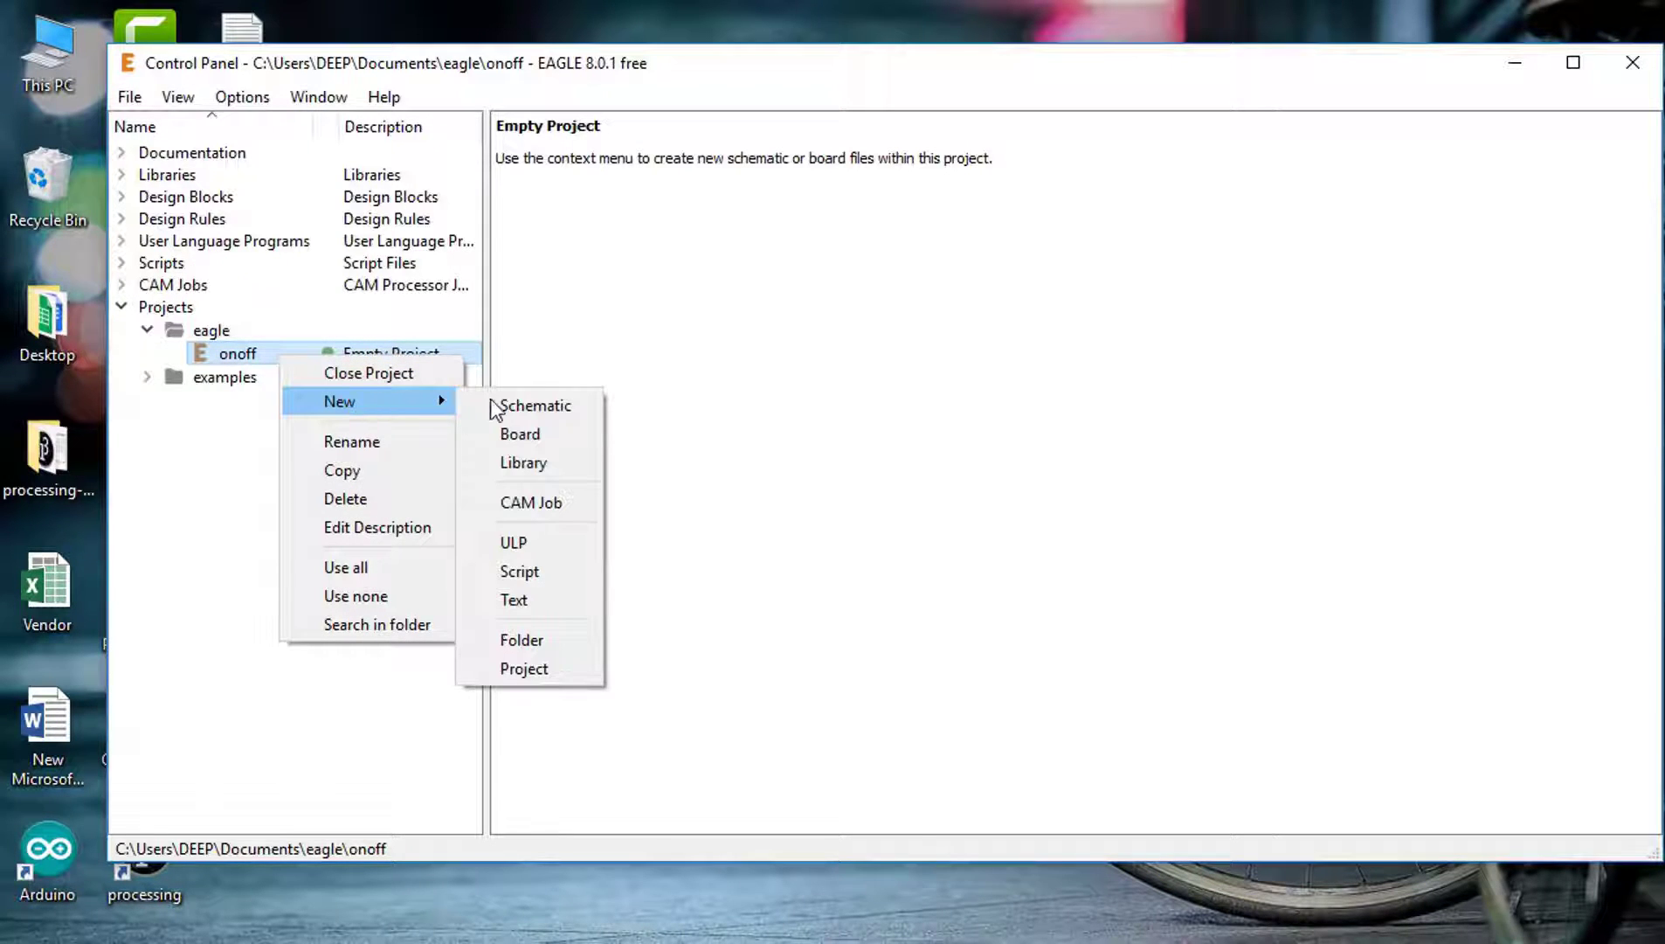
{"action": "left_click", "coordinate": [568, 409]}
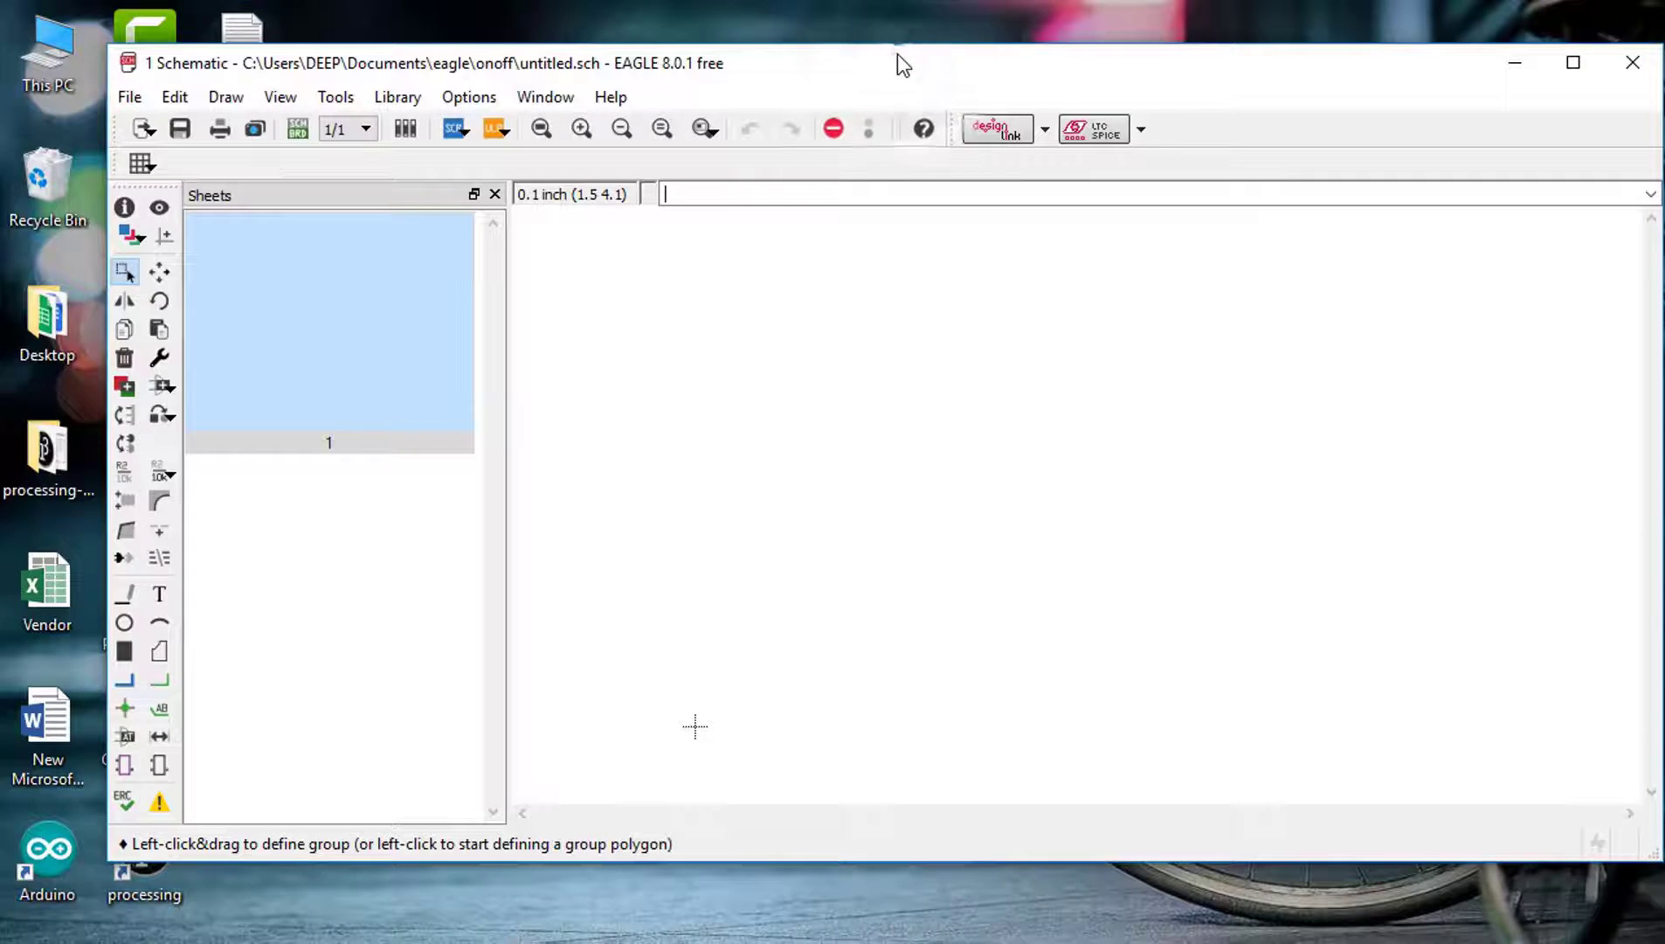
{"action": "double_click", "coordinate": [897, 53]}
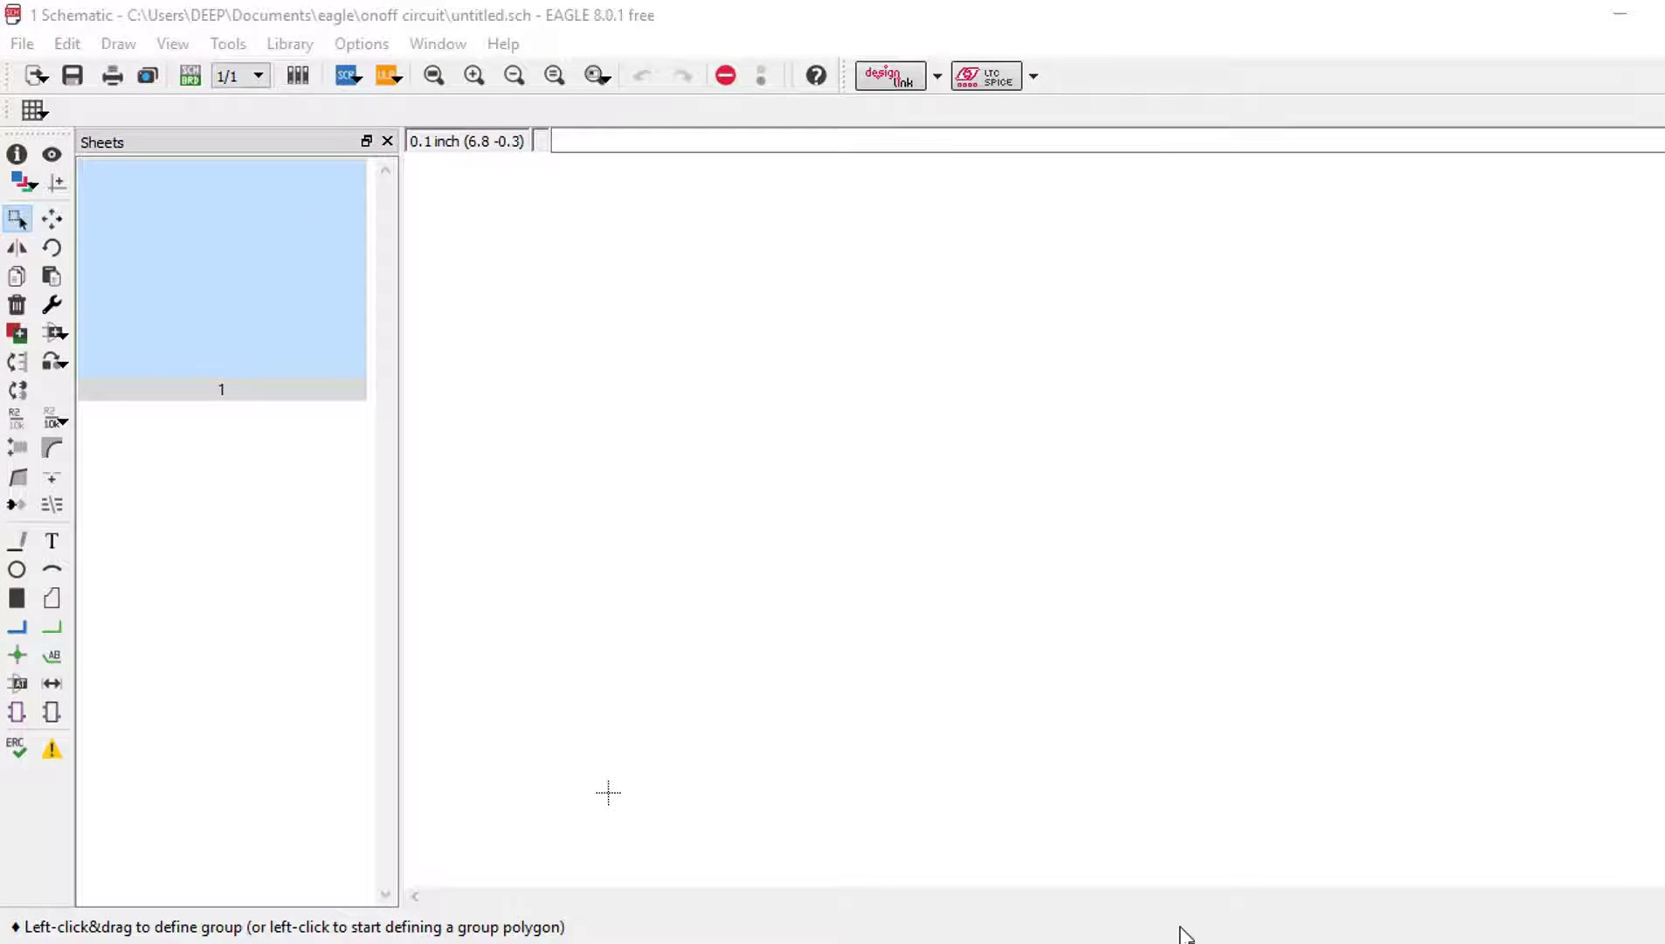
{"action": "left_click", "coordinate": [1003, 516]}
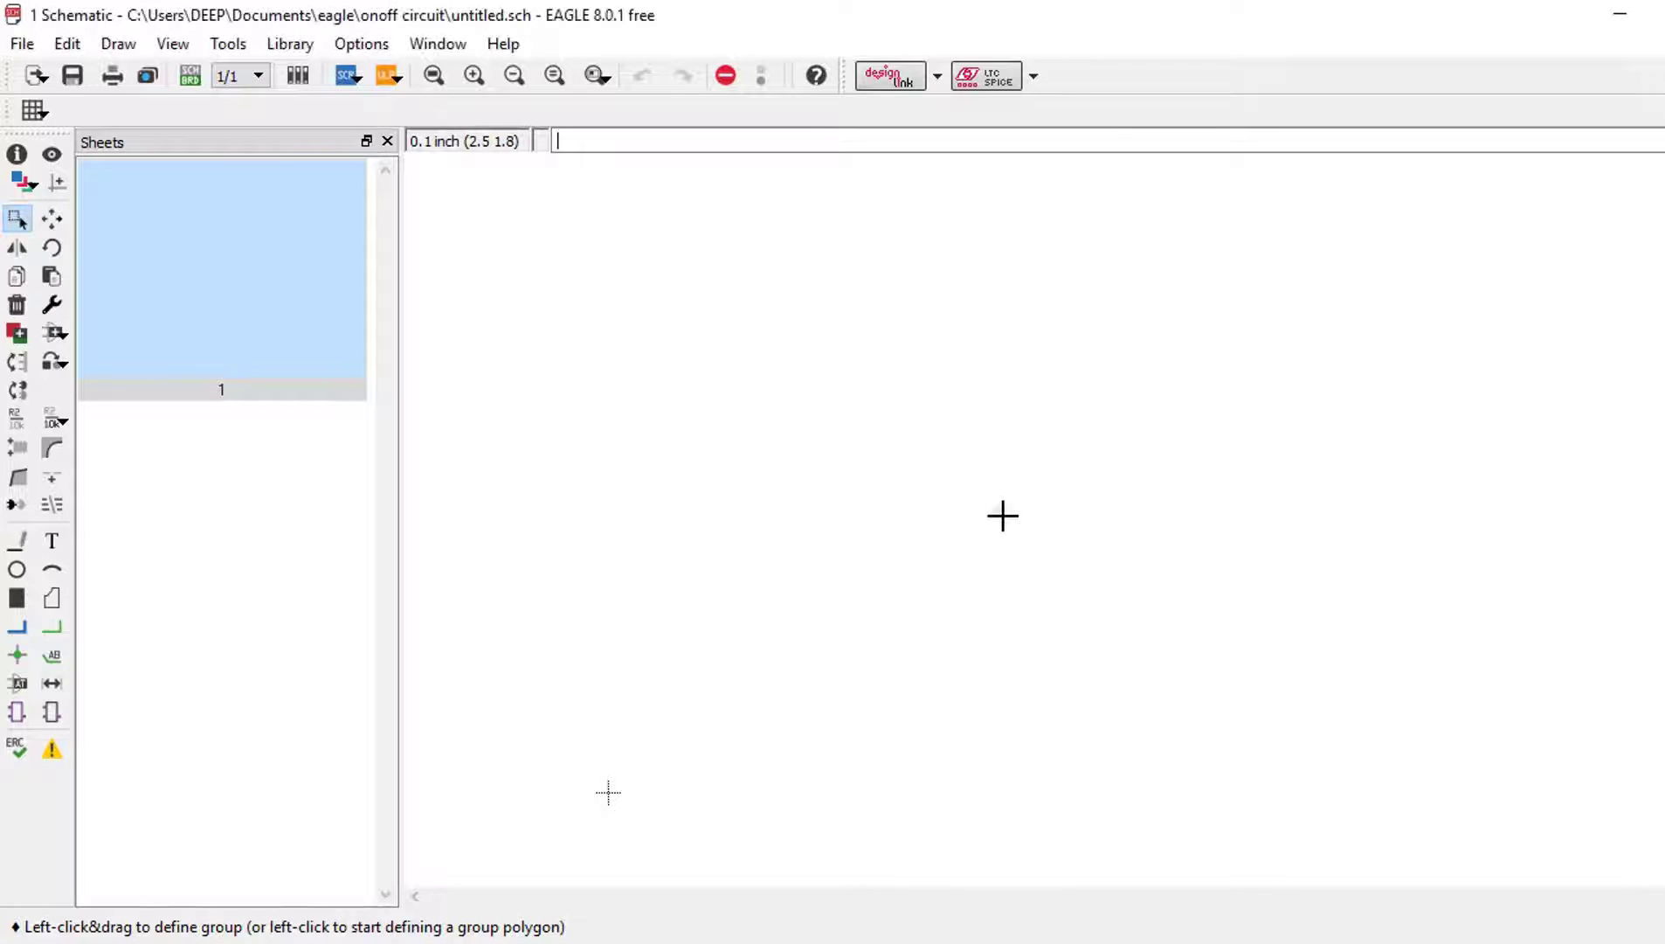
Step: Use Library > Use to select all library files in C:\EAGLE 8.0.1\lbr
{"action": "left_click", "coordinate": [287, 45]}
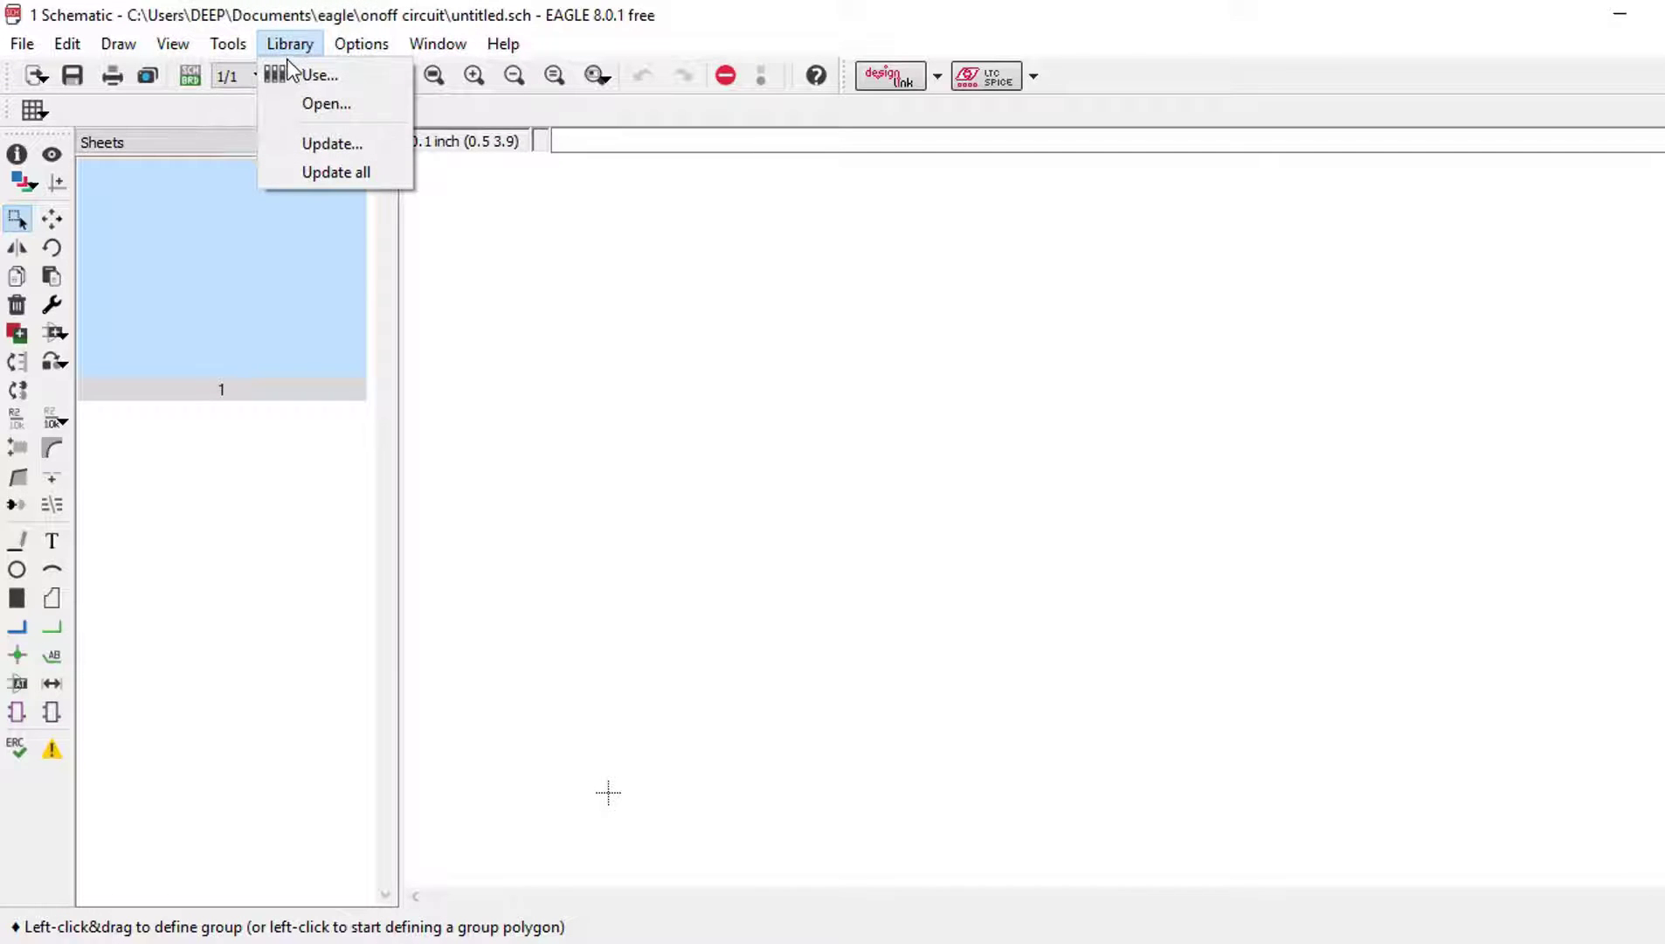
{"action": "left_click", "coordinate": [297, 43]}
{"action": "left_click", "coordinate": [299, 43]}
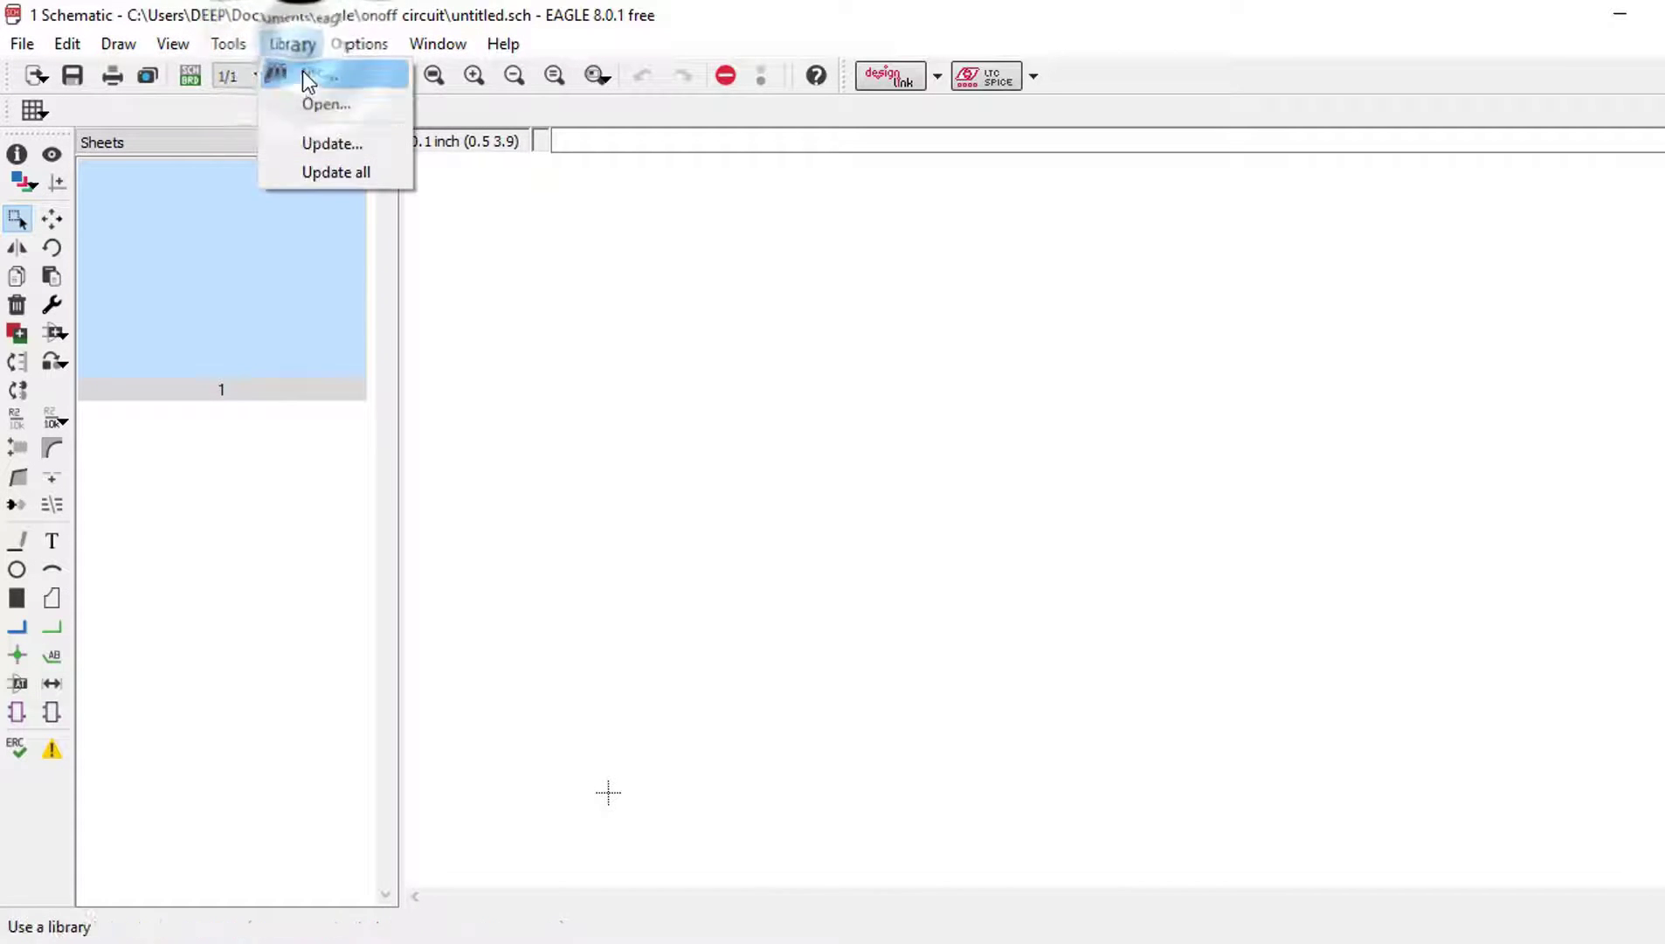
{"action": "left_click", "coordinate": [304, 77]}
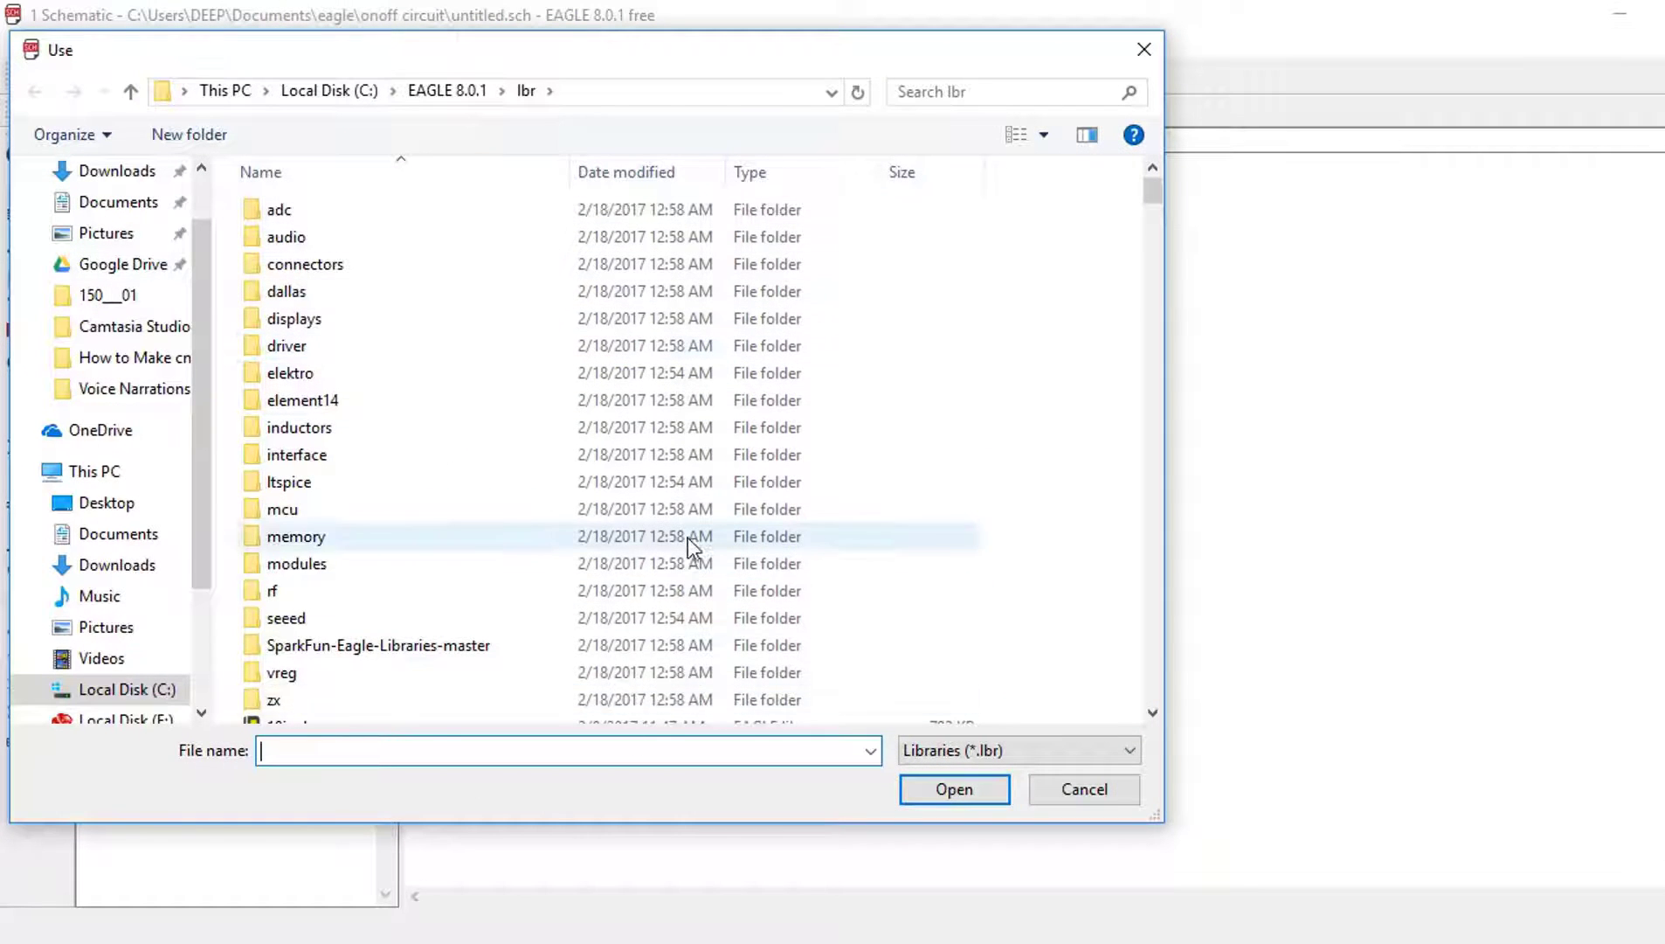
{"action": "scroll", "coordinate": [689, 537], "scroll_direction": "down", "scroll_amount": 20}
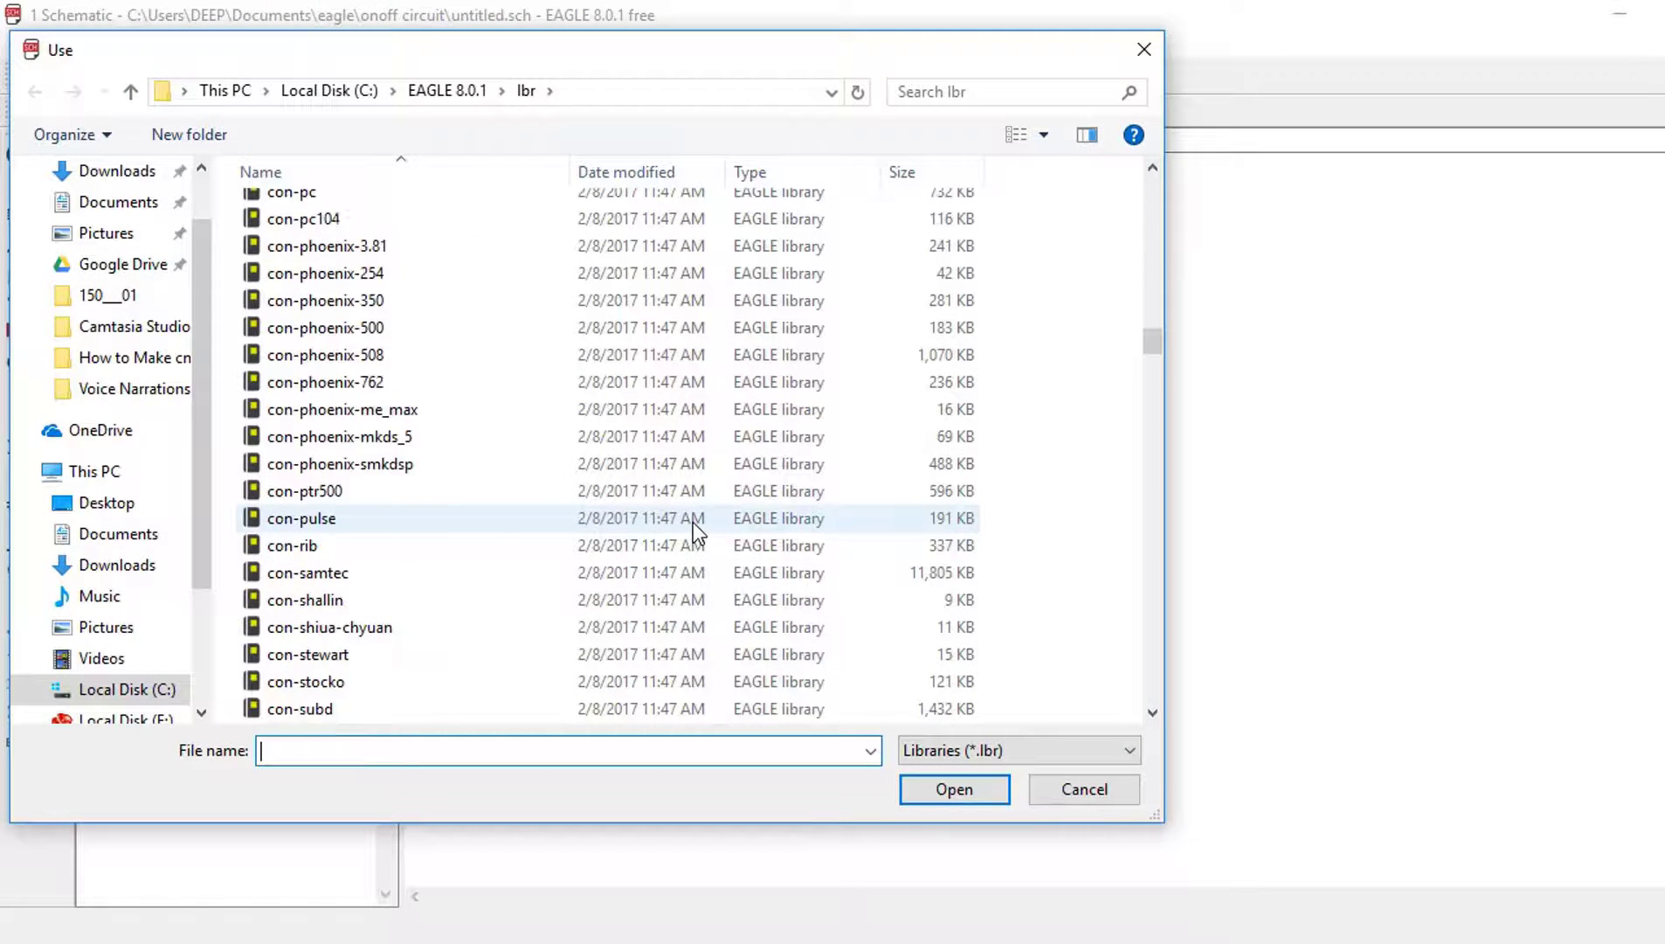
{"action": "scroll", "coordinate": [694, 522], "scroll_direction": "down", "scroll_amount": 15}
{"action": "scroll", "coordinate": [699, 513], "scroll_direction": "up", "scroll_amount": 20}
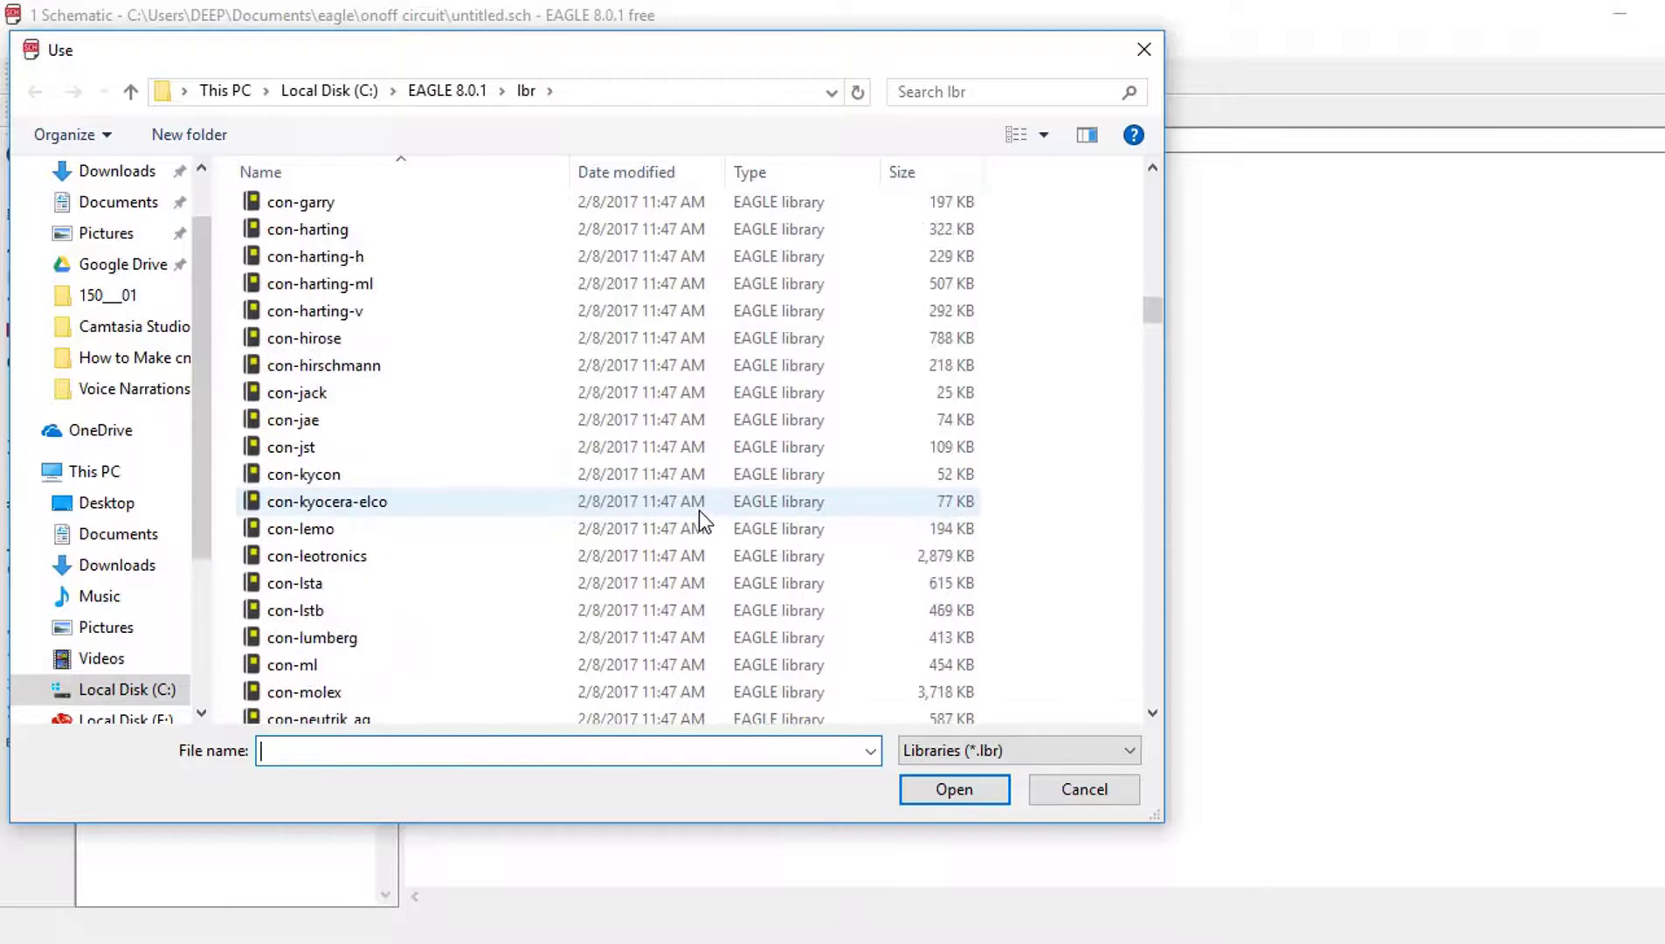
{"action": "scroll", "coordinate": [699, 510], "scroll_direction": "up", "scroll_amount": 20}
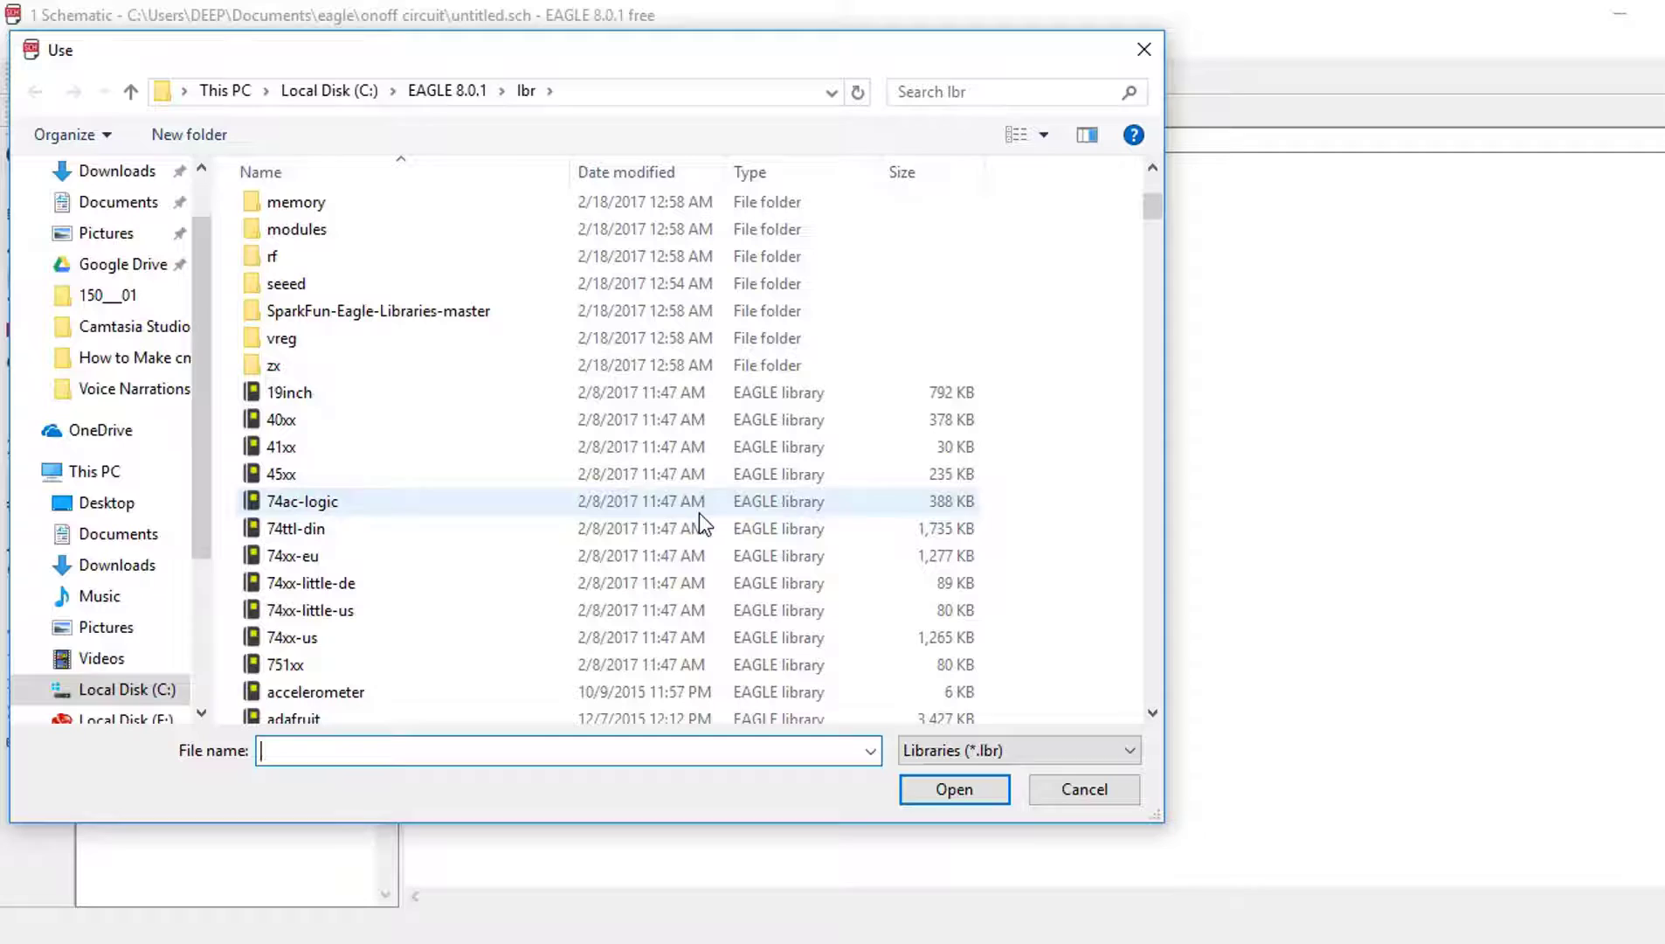
{"action": "left_click", "coordinate": [699, 513]}
{"action": "key", "text": "ctrl+a"}
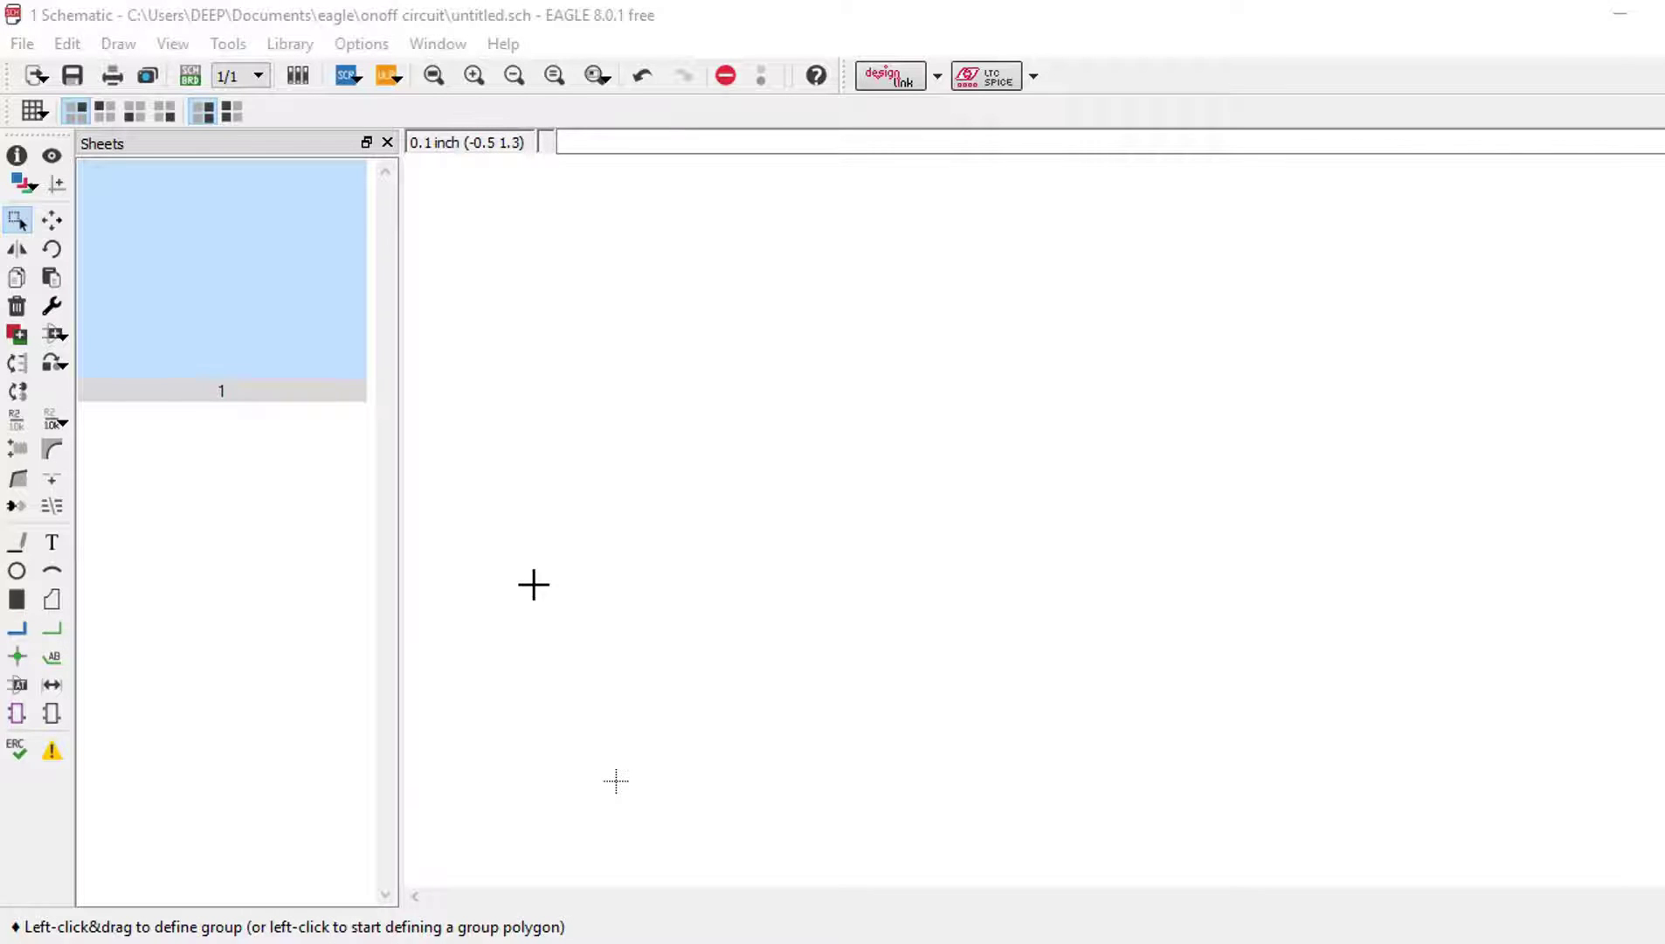
Step: In the Add parts dialog, expand the adafruit library and browse its parts
{"action": "left_click", "coordinate": [17, 334]}
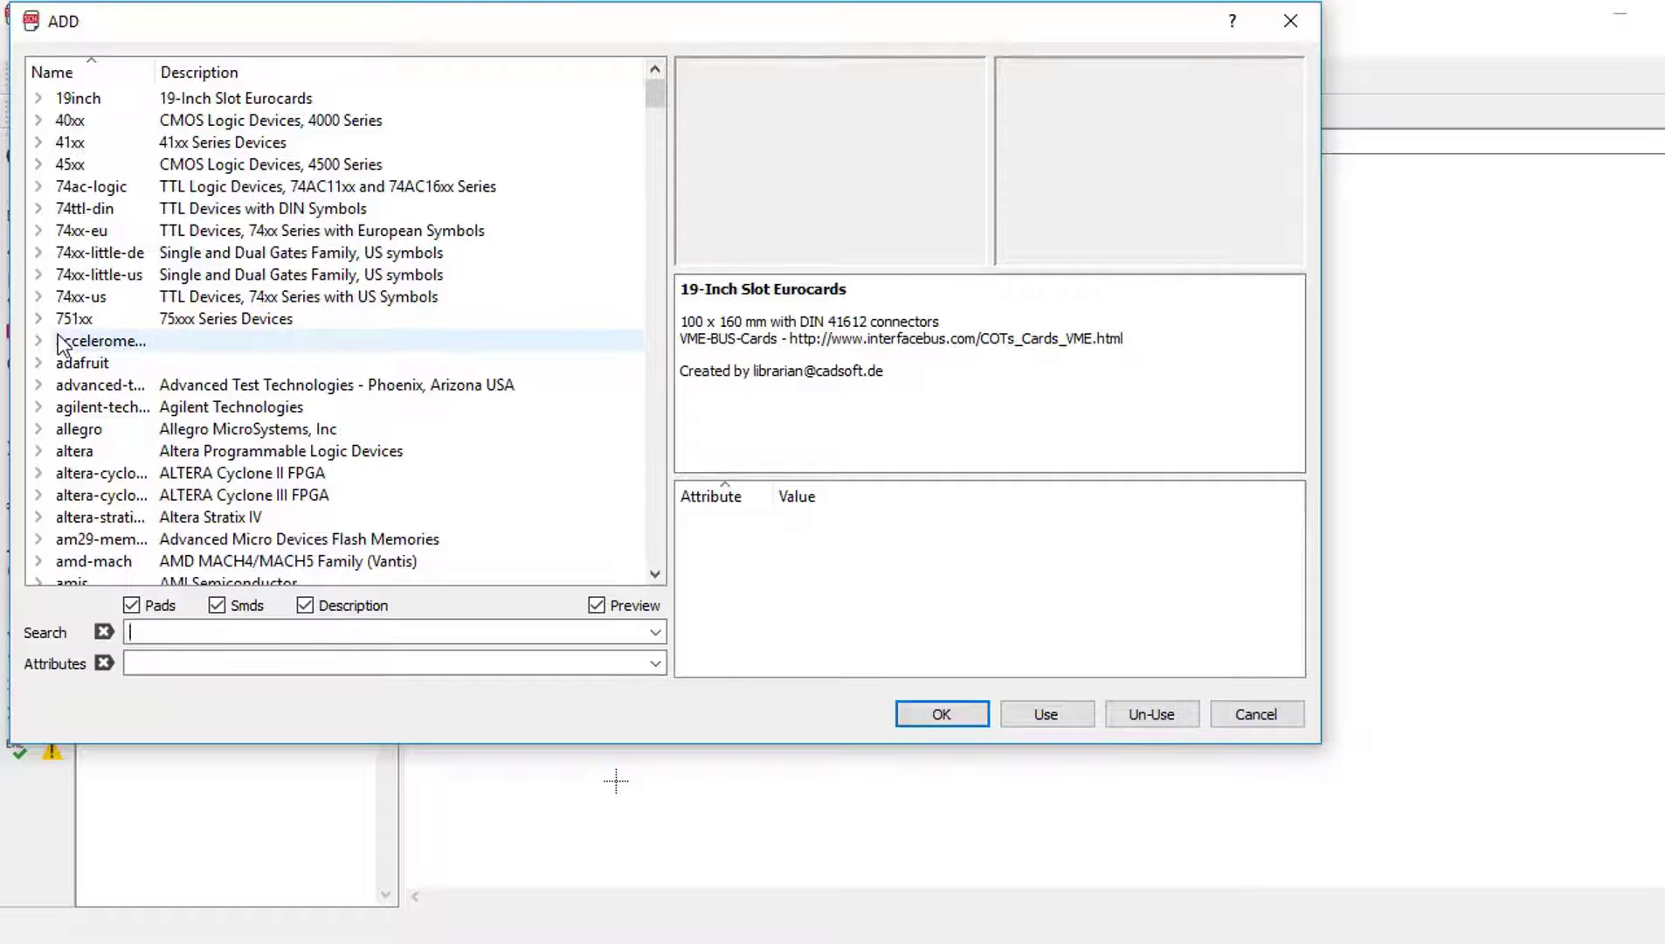
{"action": "double_click", "coordinate": [44, 365]}
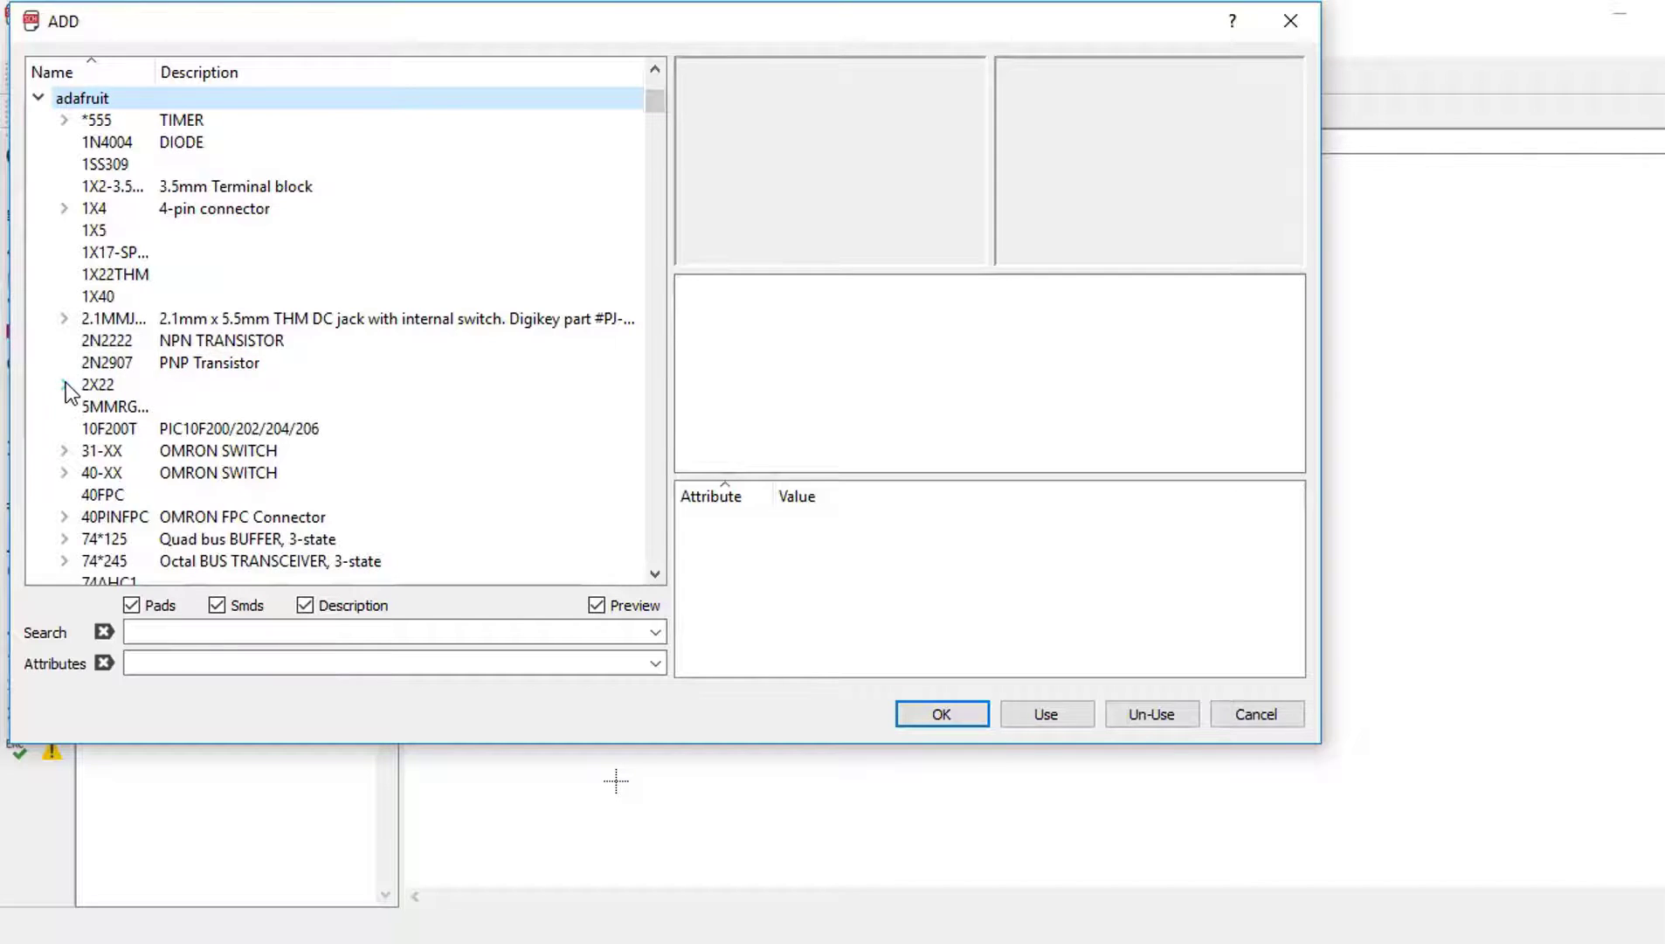
{"action": "scroll", "coordinate": [96, 332], "scroll_direction": "down", "scroll_amount": 4}
{"action": "scroll", "coordinate": [88, 262], "scroll_direction": "up", "scroll_amount": 5}
{"action": "left_click", "coordinate": [37, 164]}
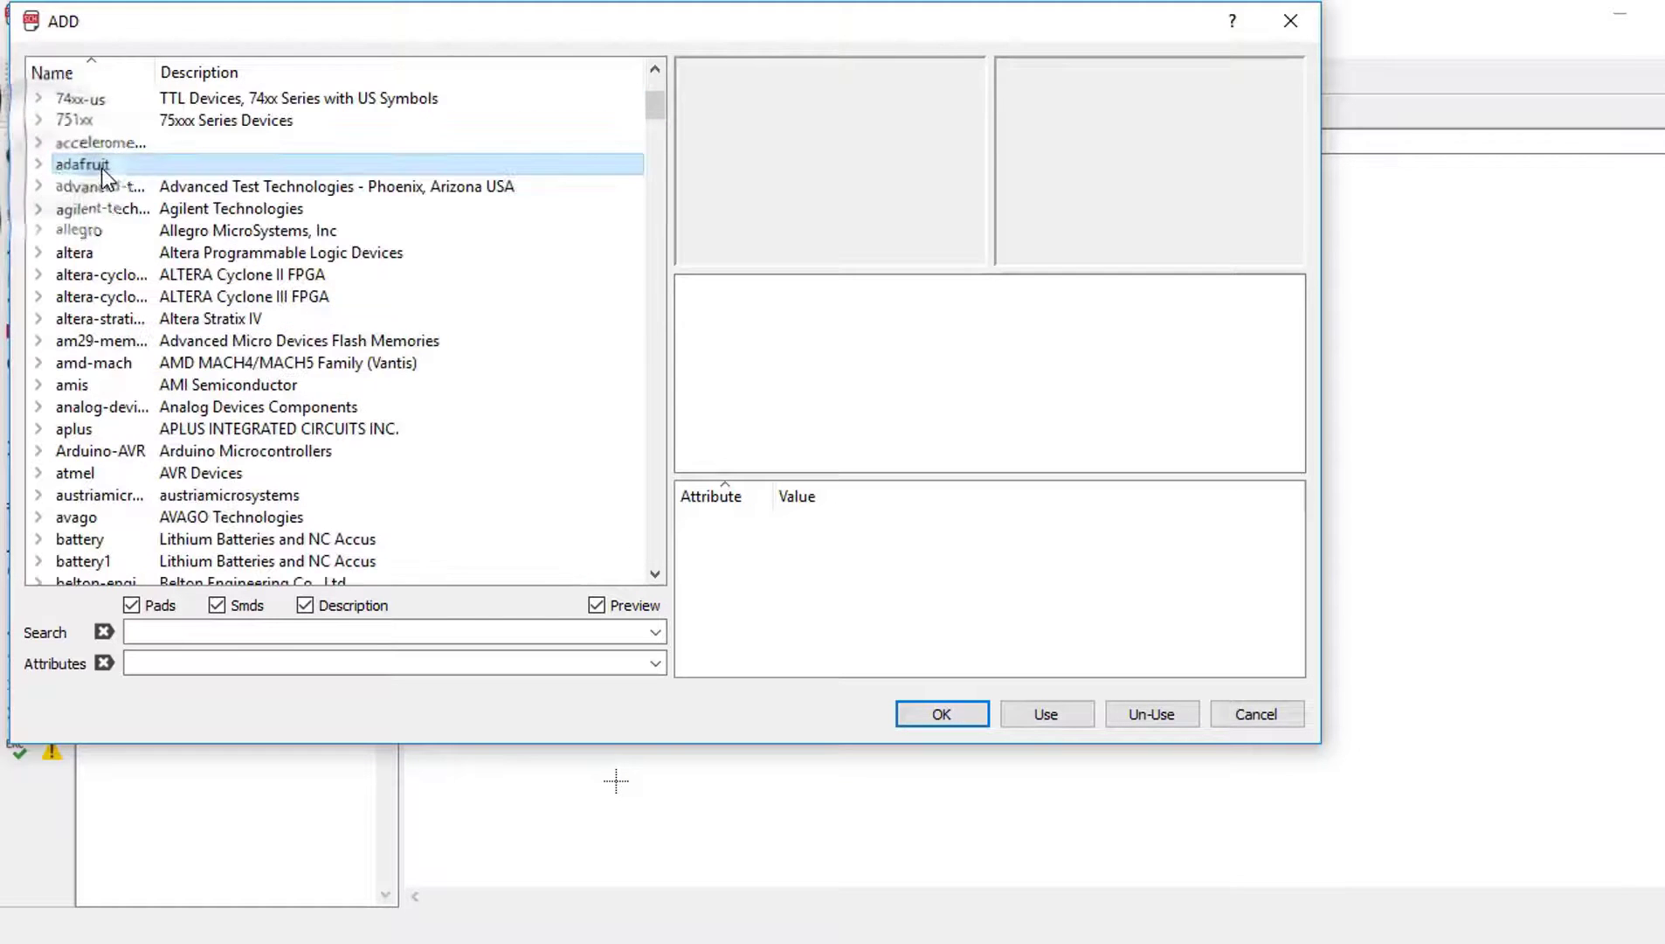
{"action": "left_click", "coordinate": [37, 164]}
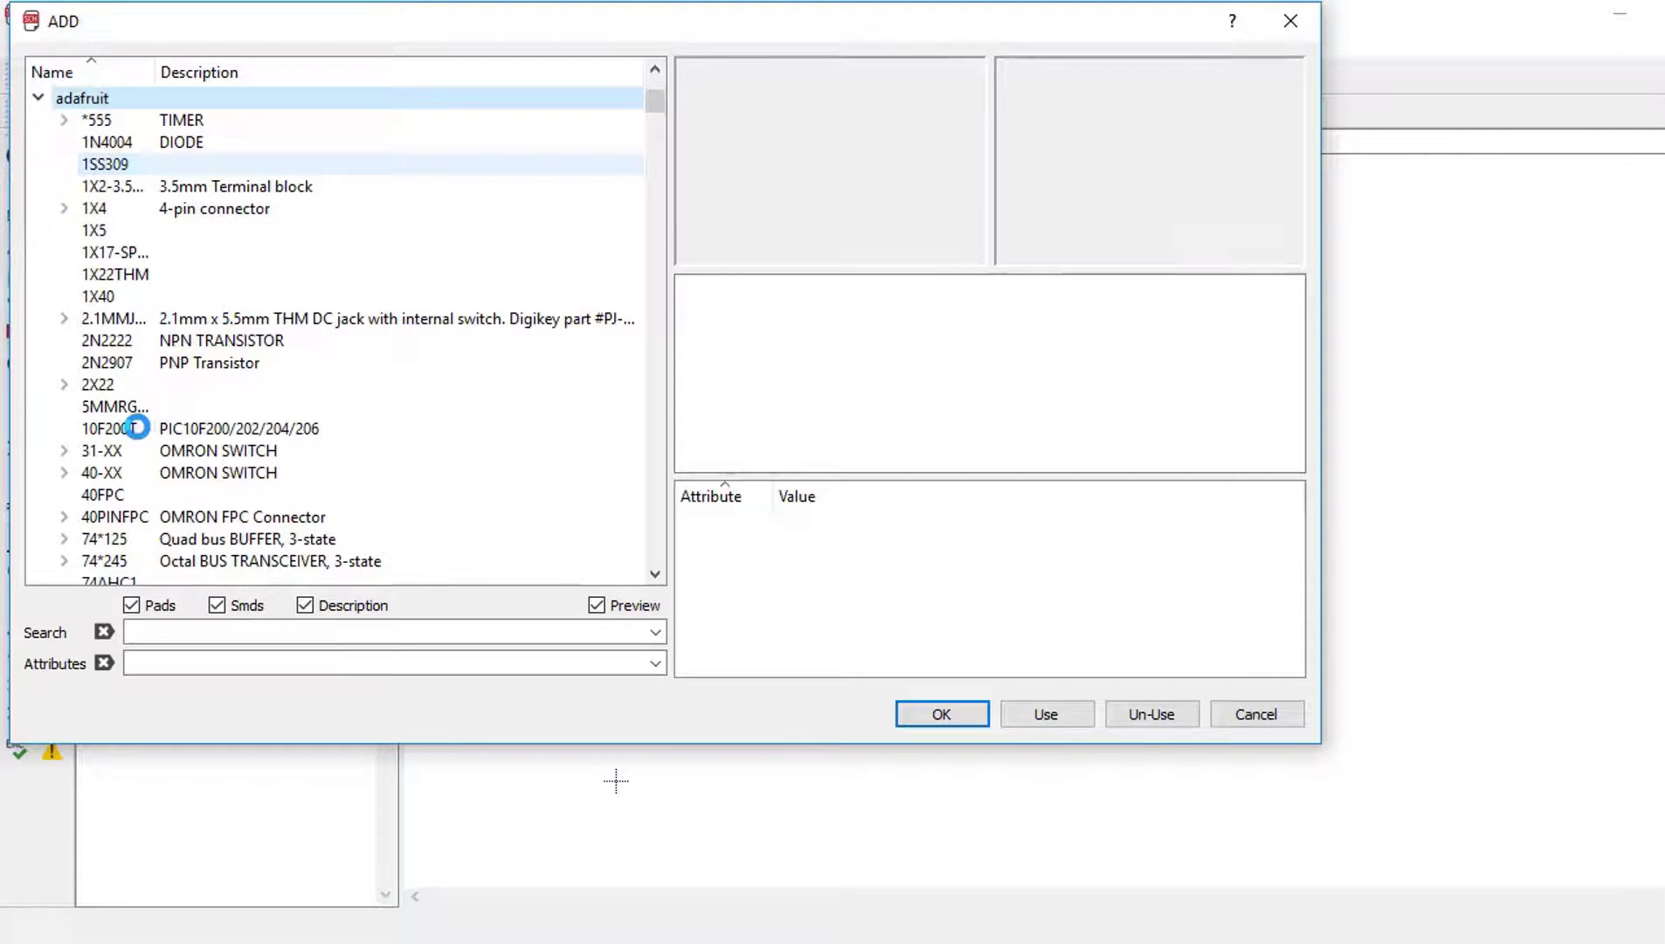
{"action": "scroll", "coordinate": [138, 430], "scroll_direction": "down", "scroll_amount": 4}
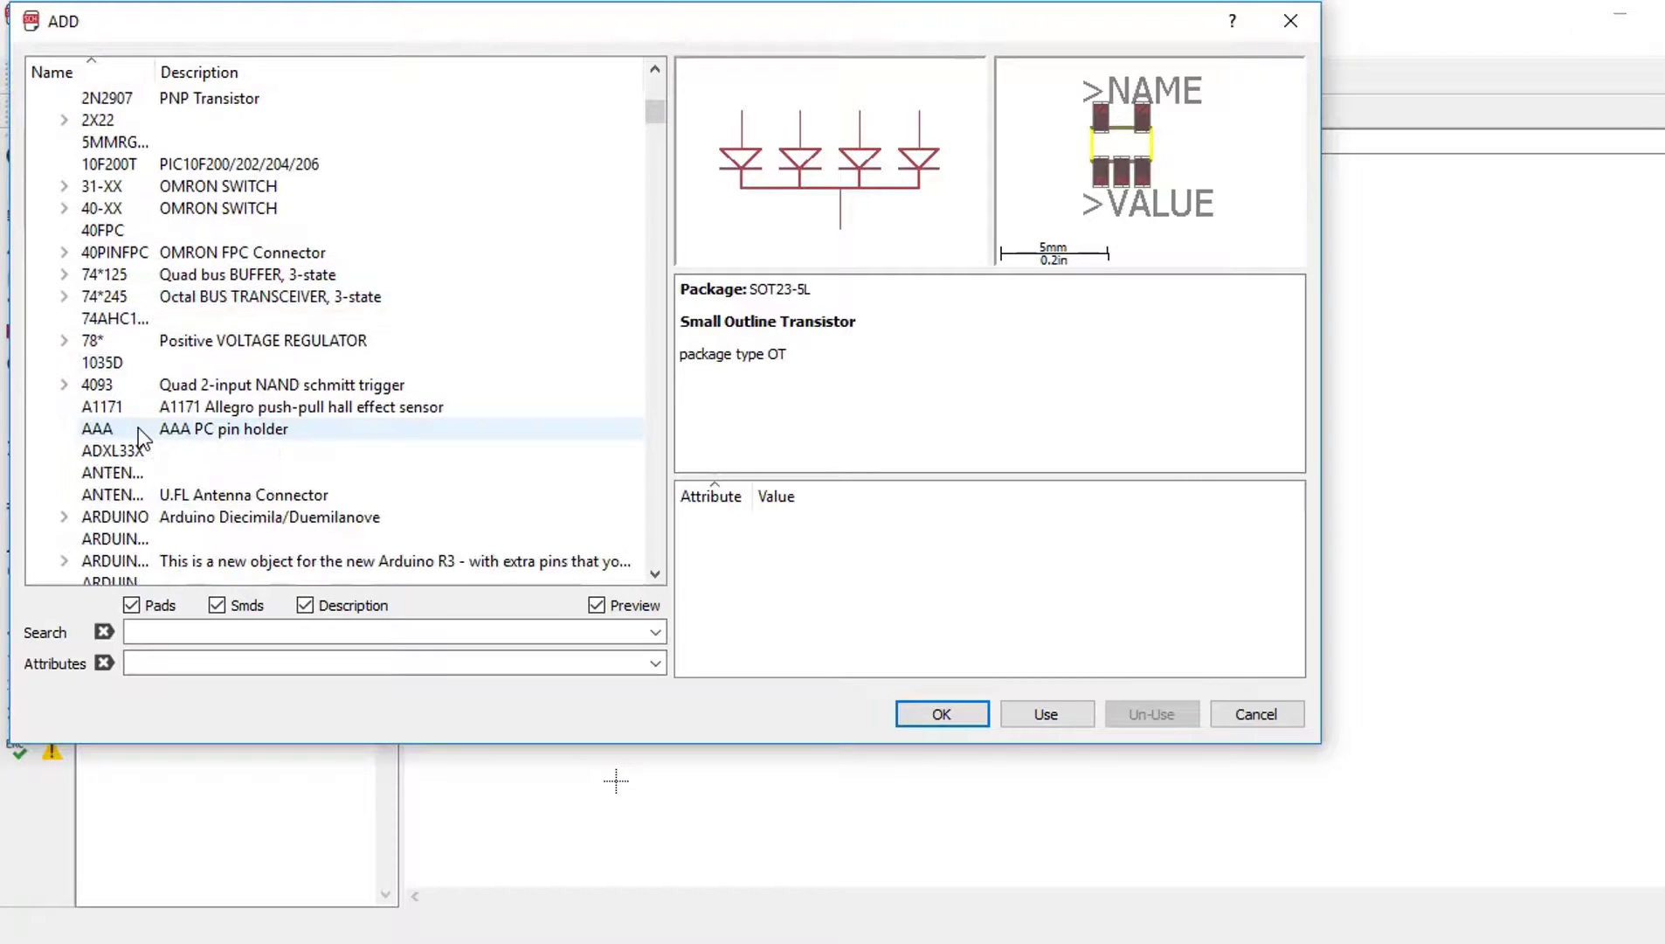
{"action": "scroll", "coordinate": [140, 437], "scroll_direction": "down", "scroll_amount": 2}
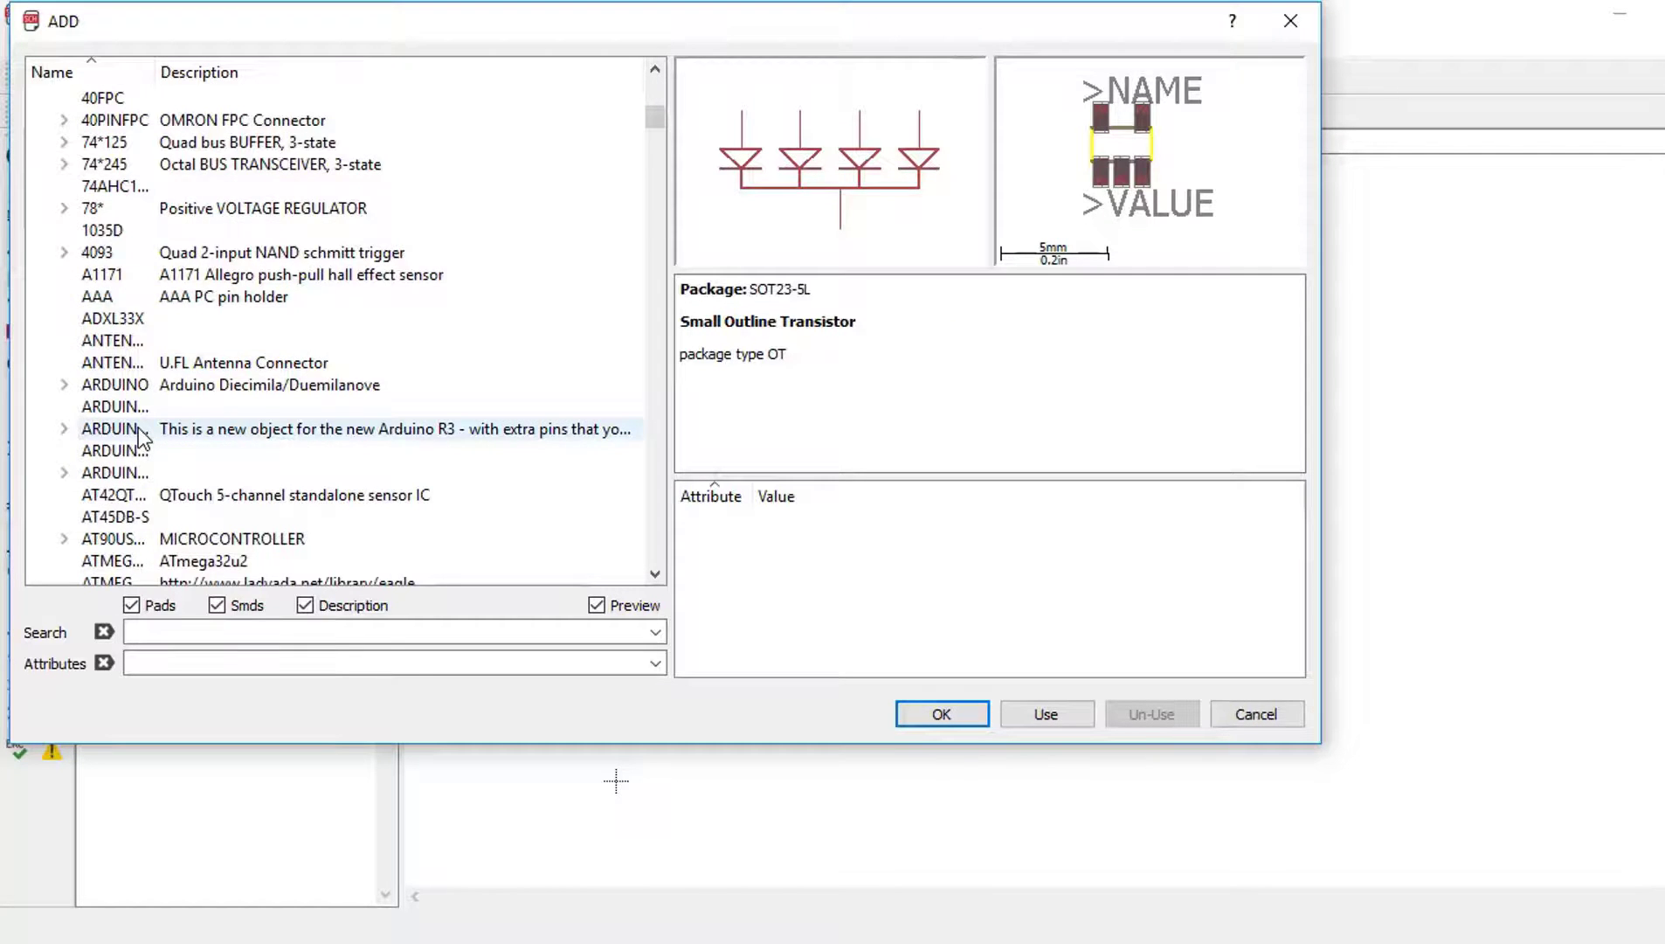
{"action": "scroll", "coordinate": [139, 437], "scroll_direction": "down", "scroll_amount": 5}
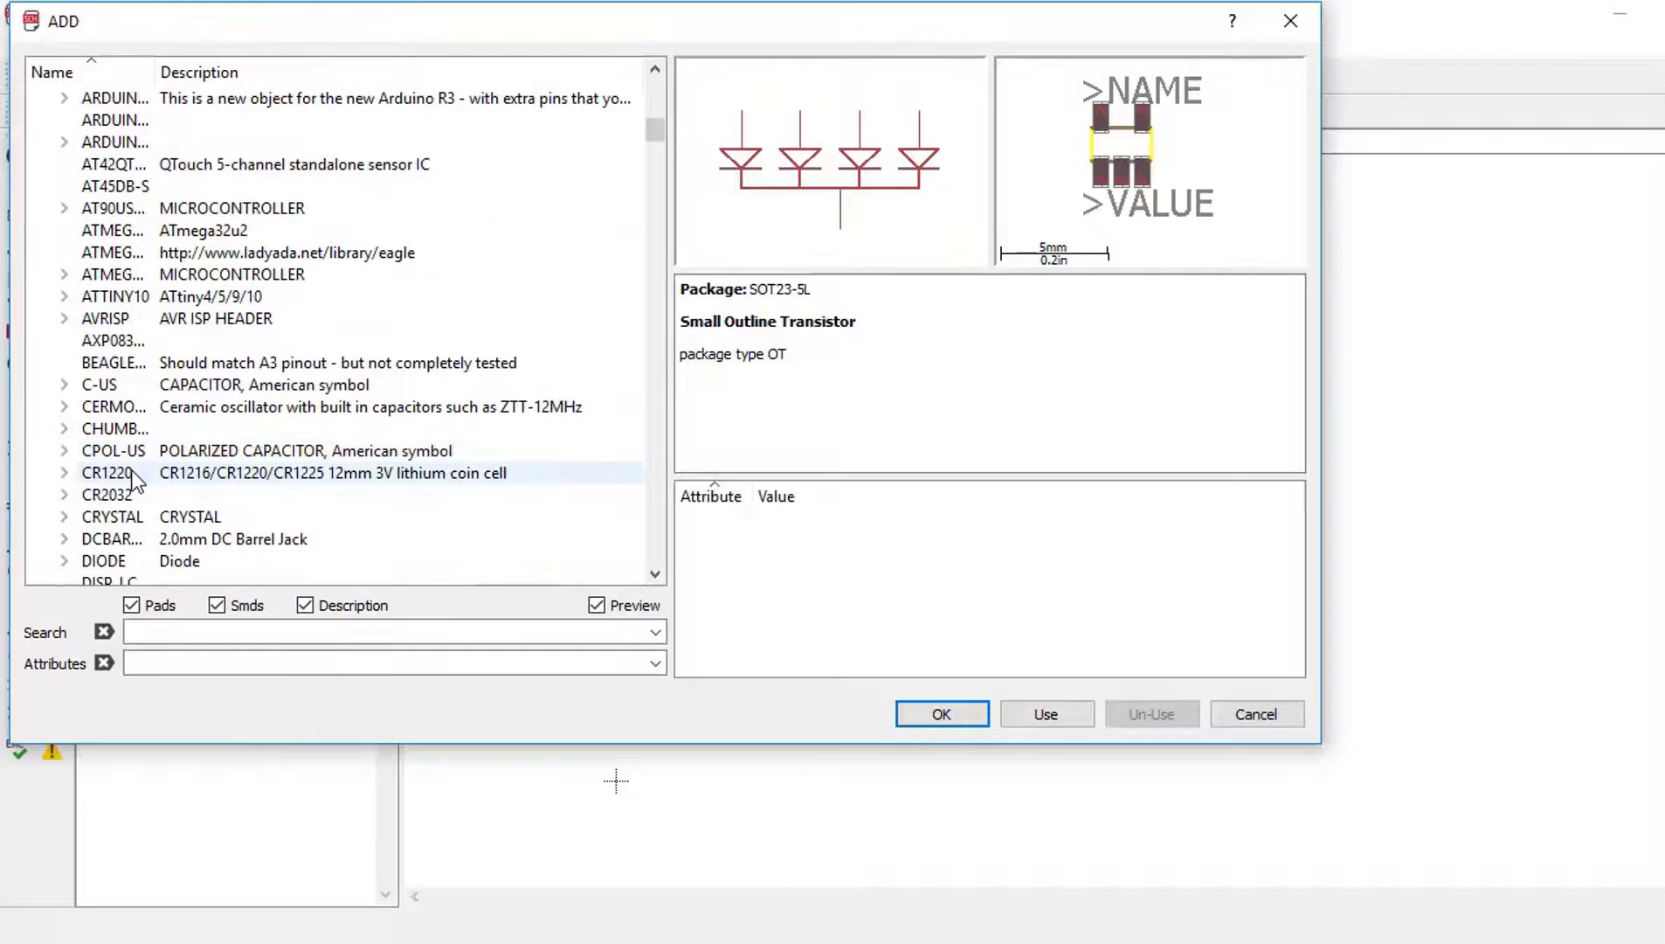
Step: Place the adafruit CR2032-THRU coin-cell holder on the schematic as U$1
{"action": "double_click", "coordinate": [61, 497]}
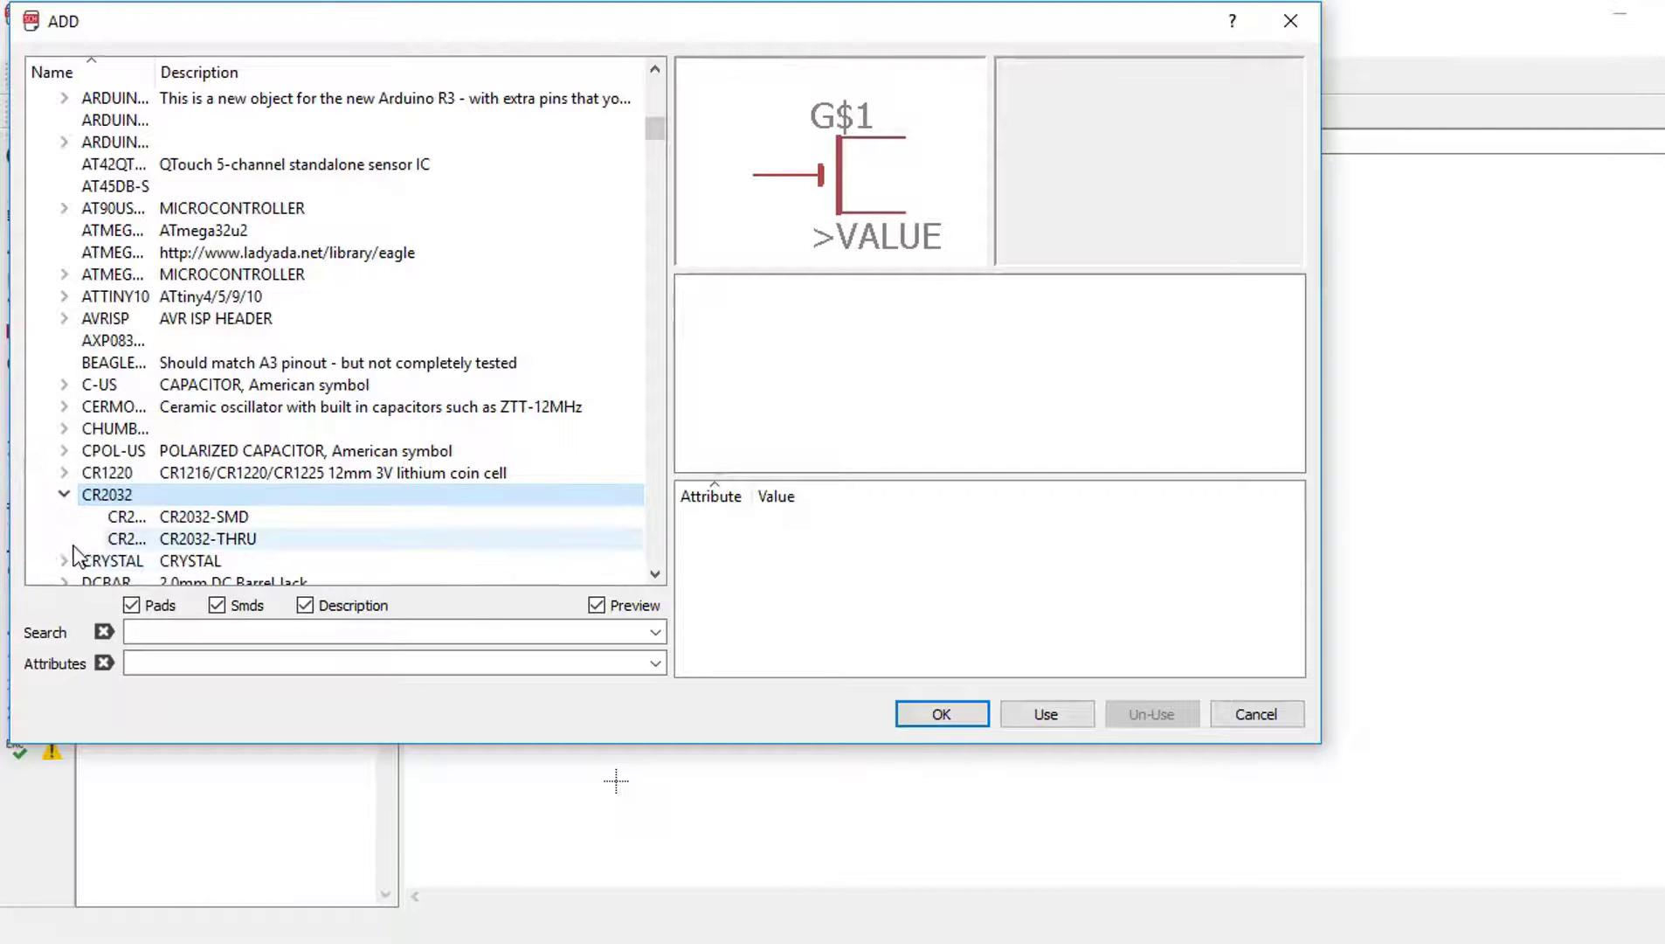
{"action": "left_click", "coordinate": [178, 524]}
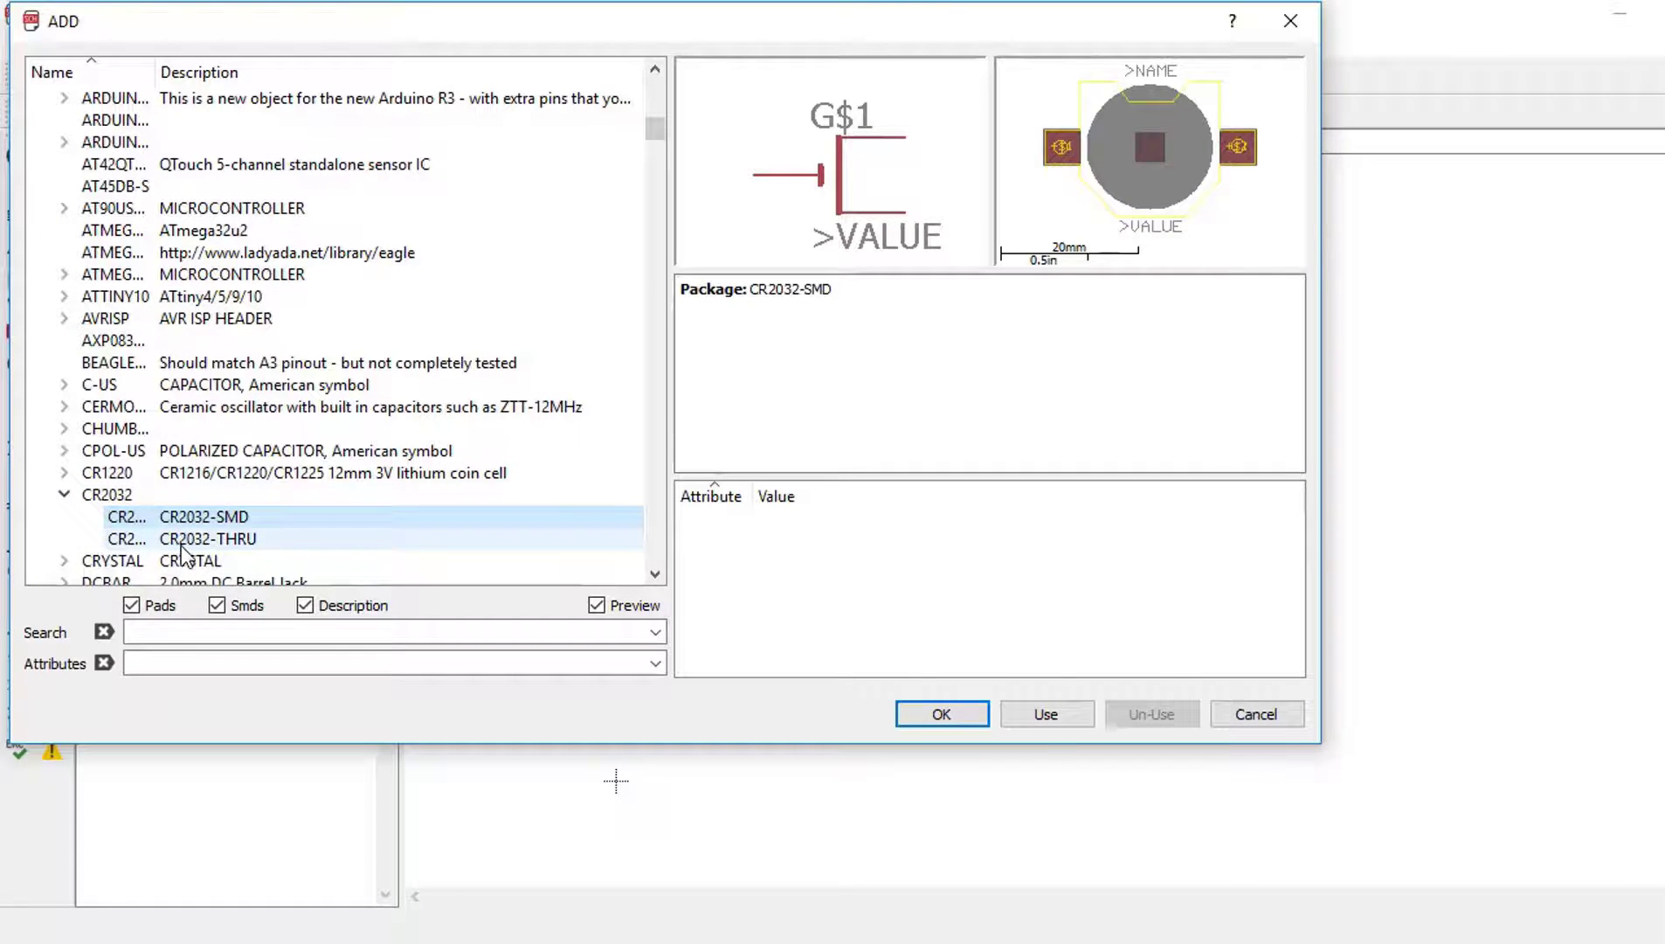
{"action": "left_click", "coordinate": [182, 543]}
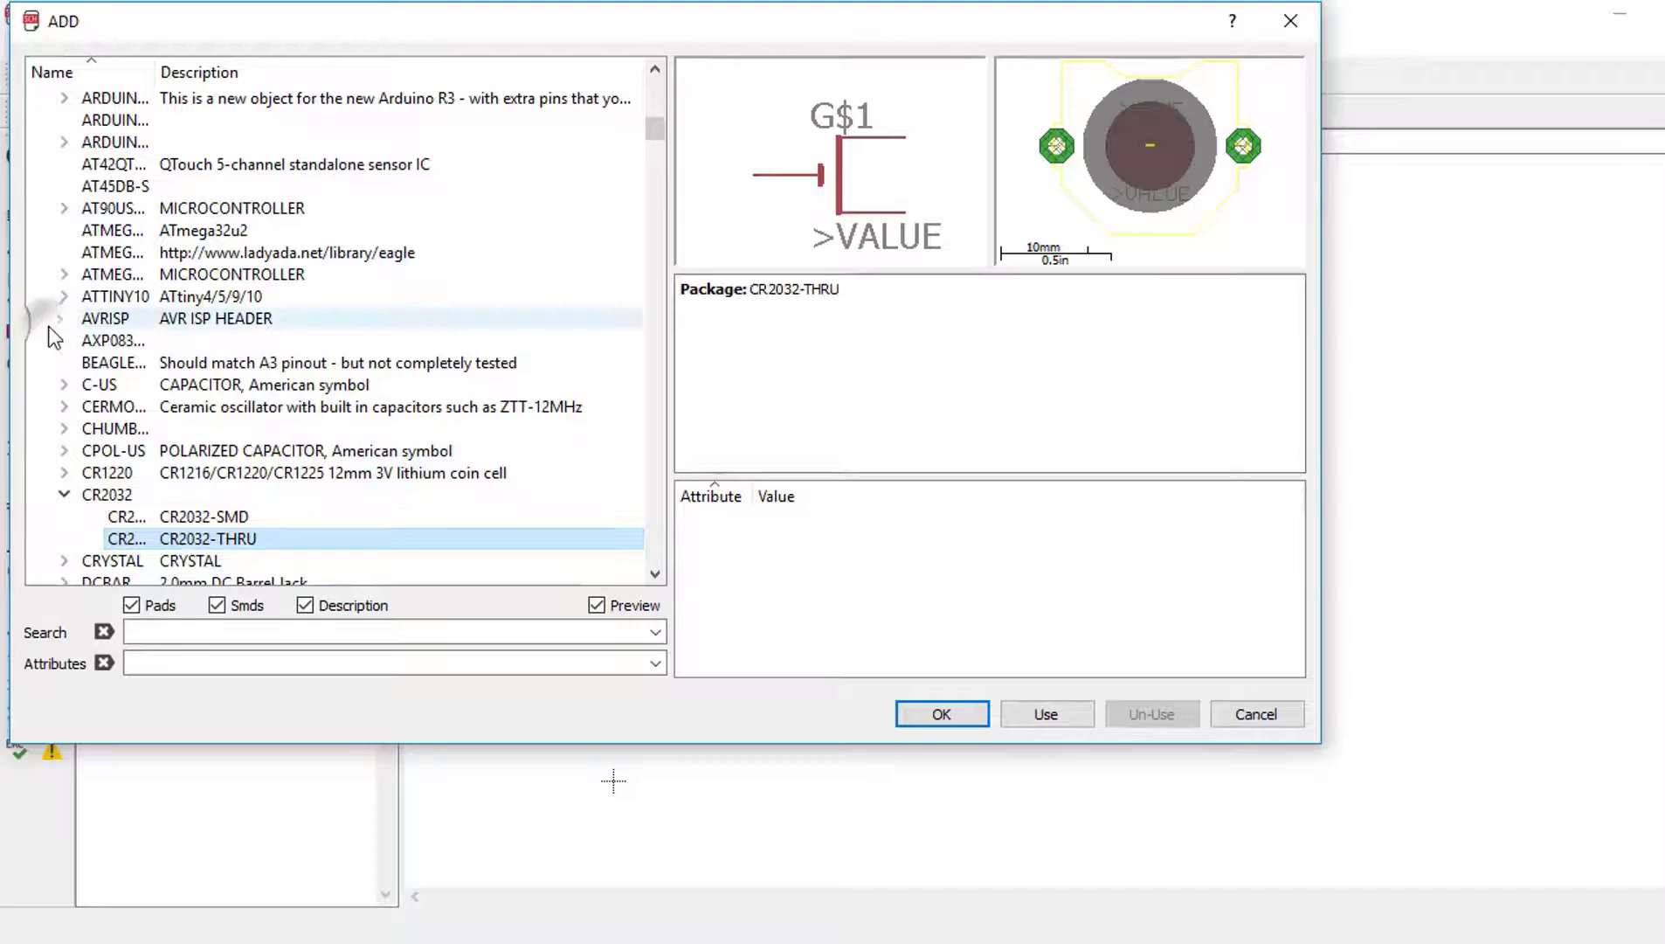
{"action": "left_click", "coordinate": [953, 721]}
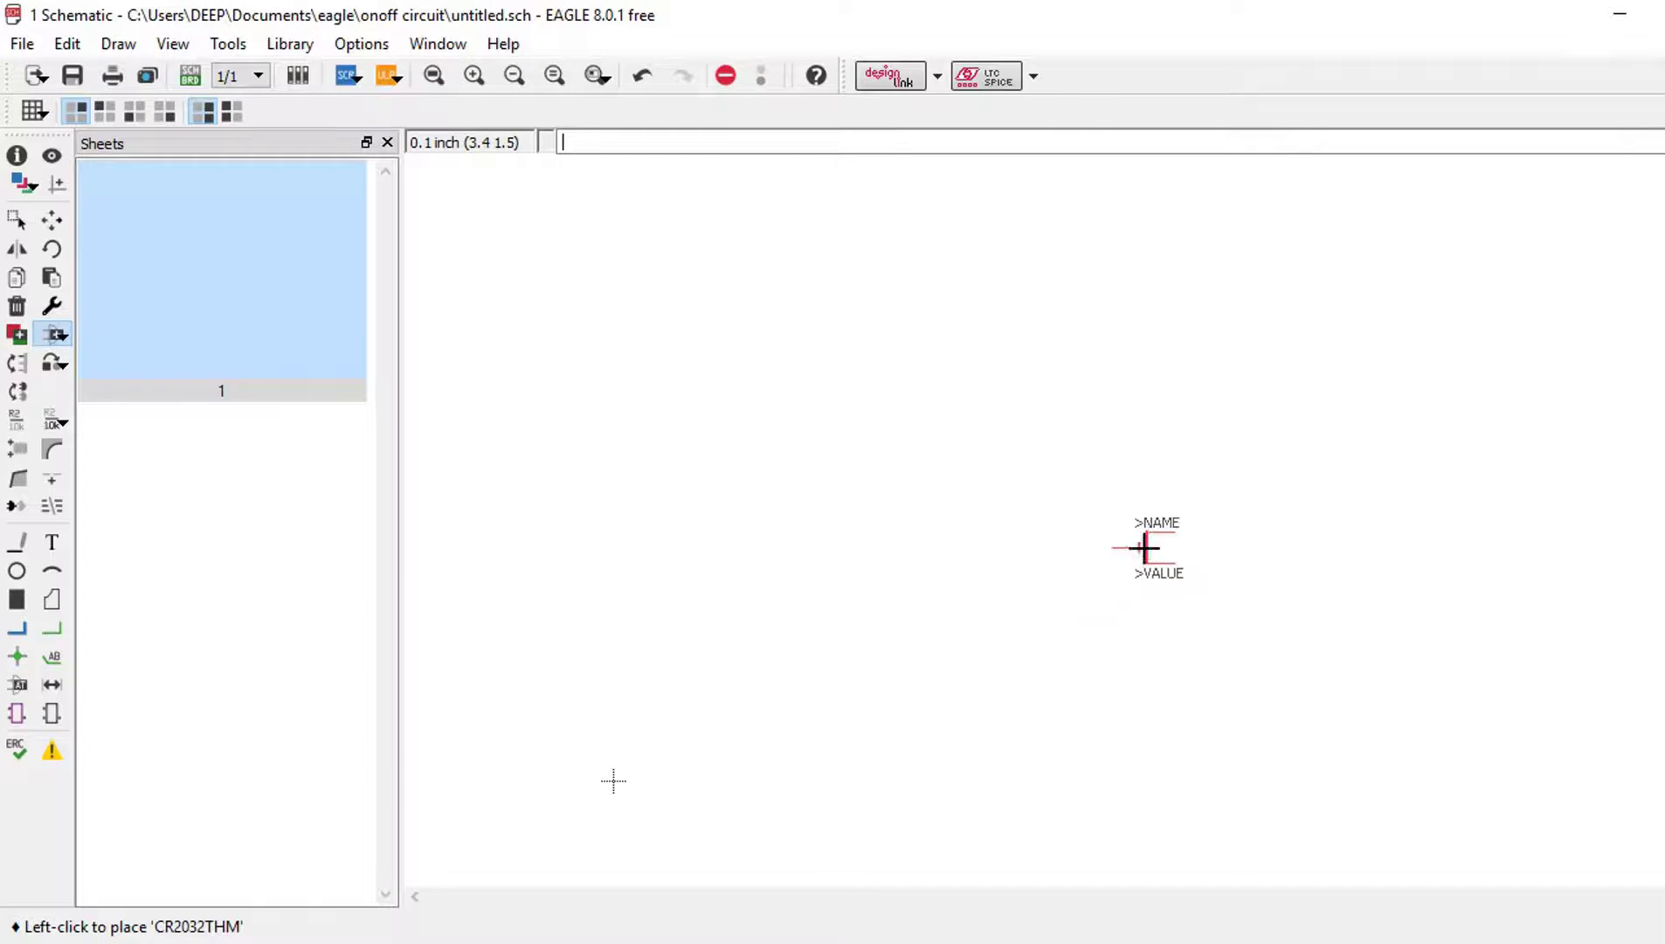
{"action": "left_click", "coordinate": [1153, 526]}
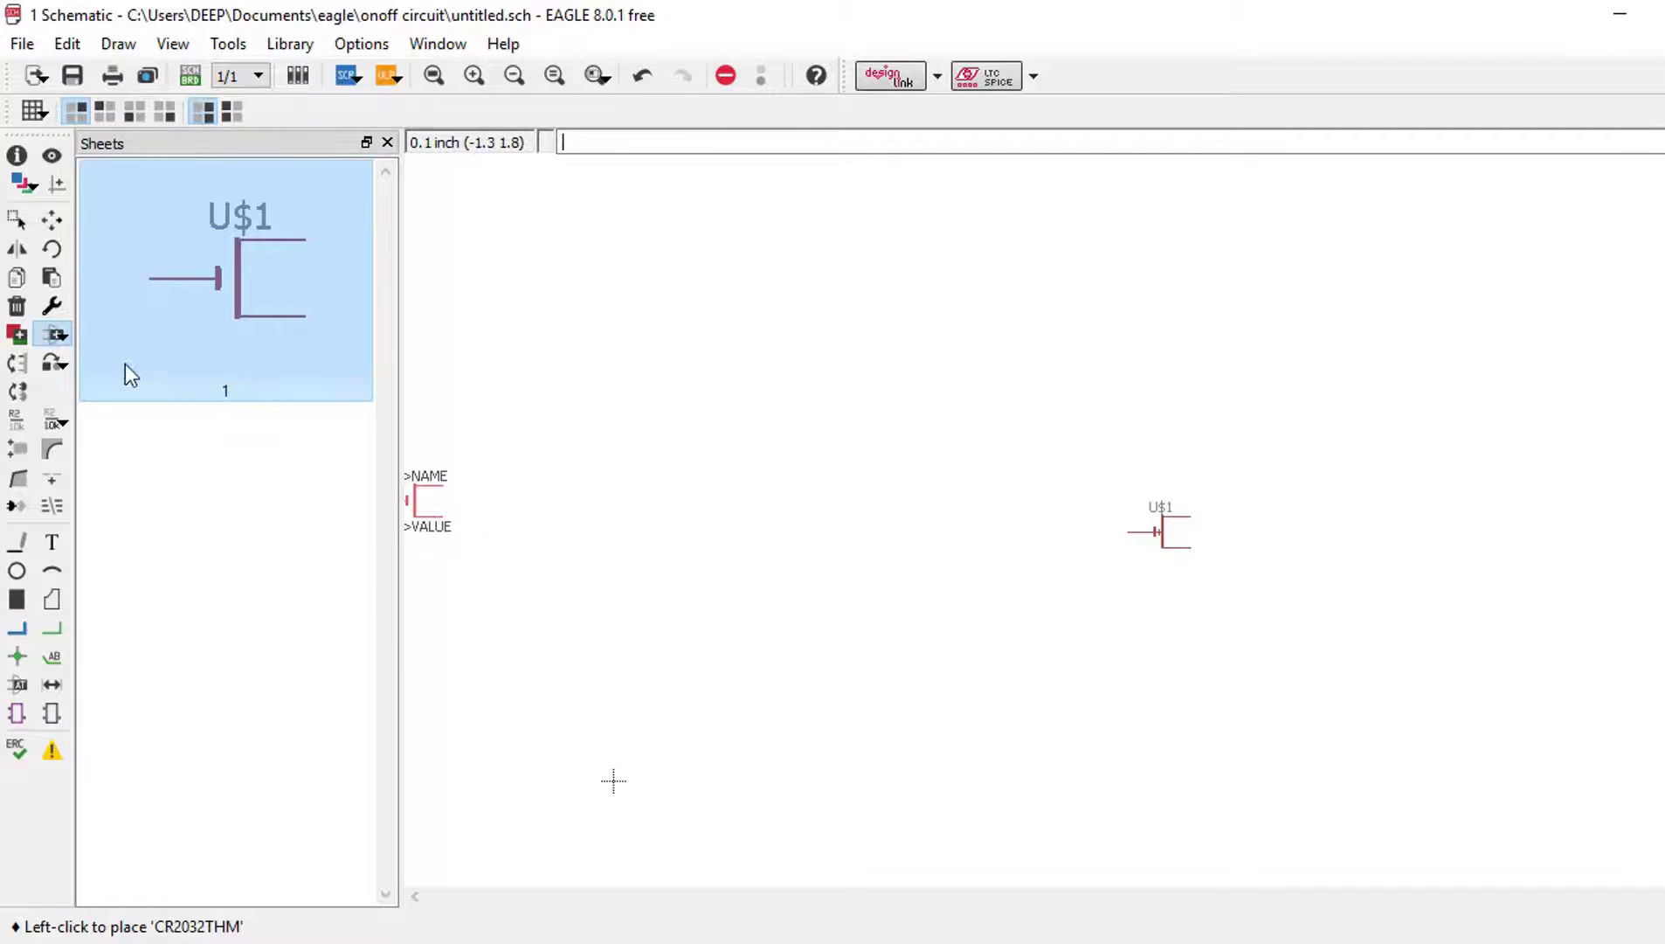
{"action": "left_click", "coordinate": [54, 336]}
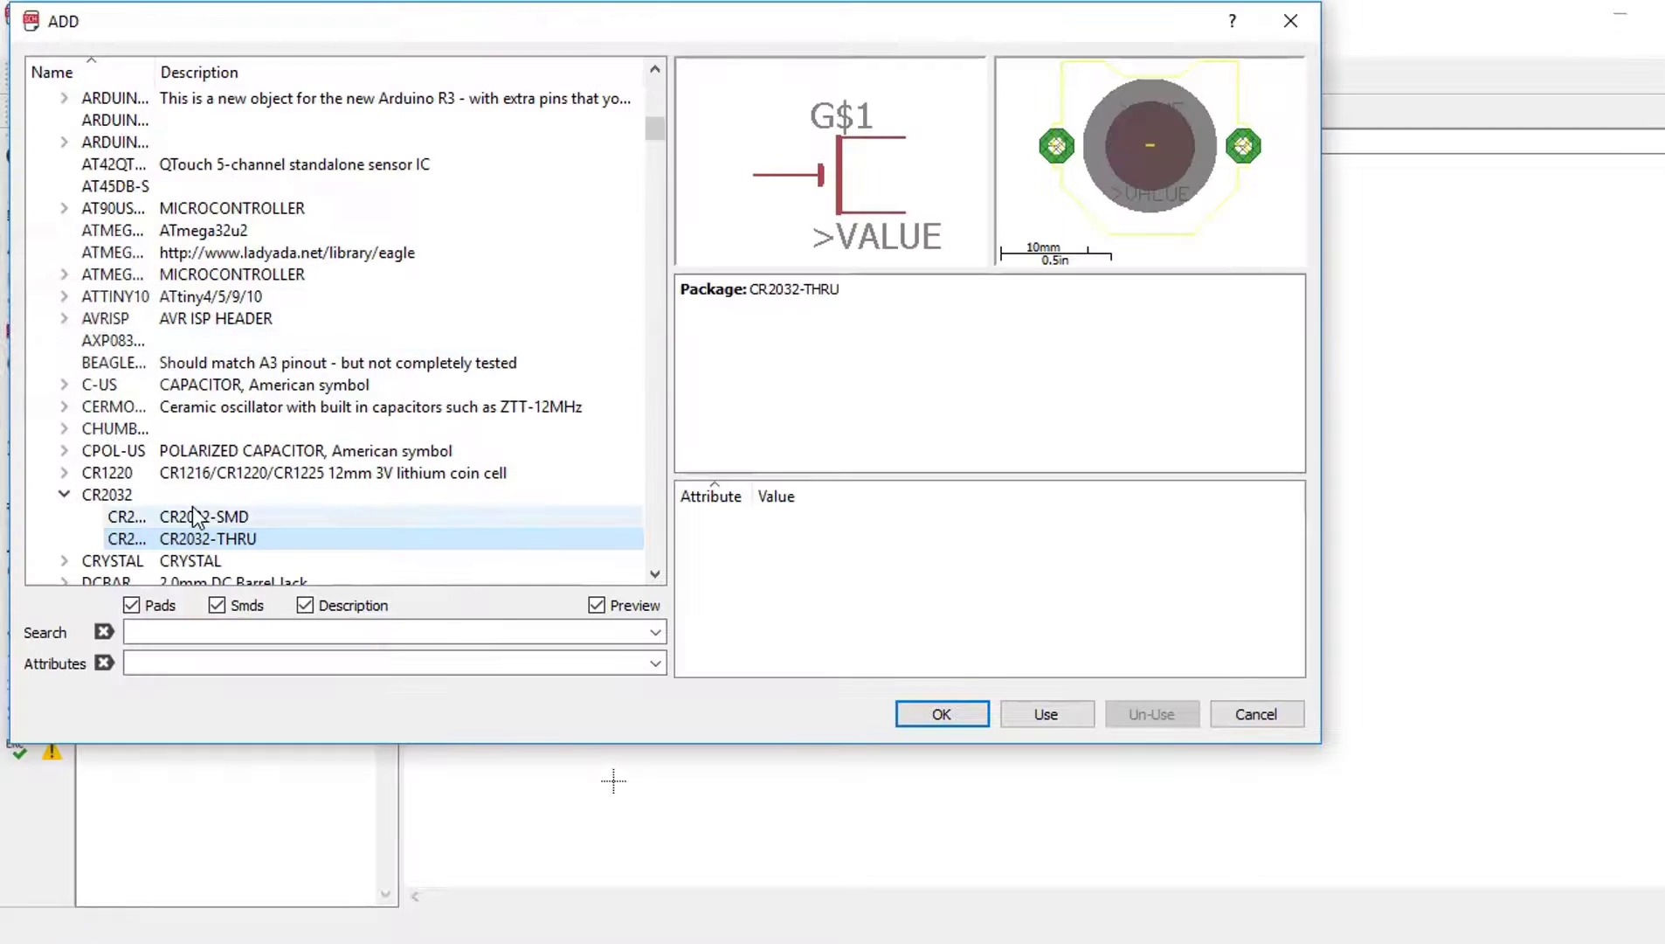
Step: Place the OMRON B3F-10XX push switch from the buttons library as SW1 beside U$1
{"action": "scroll", "coordinate": [63, 489], "scroll_direction": "up", "scroll_amount": 15}
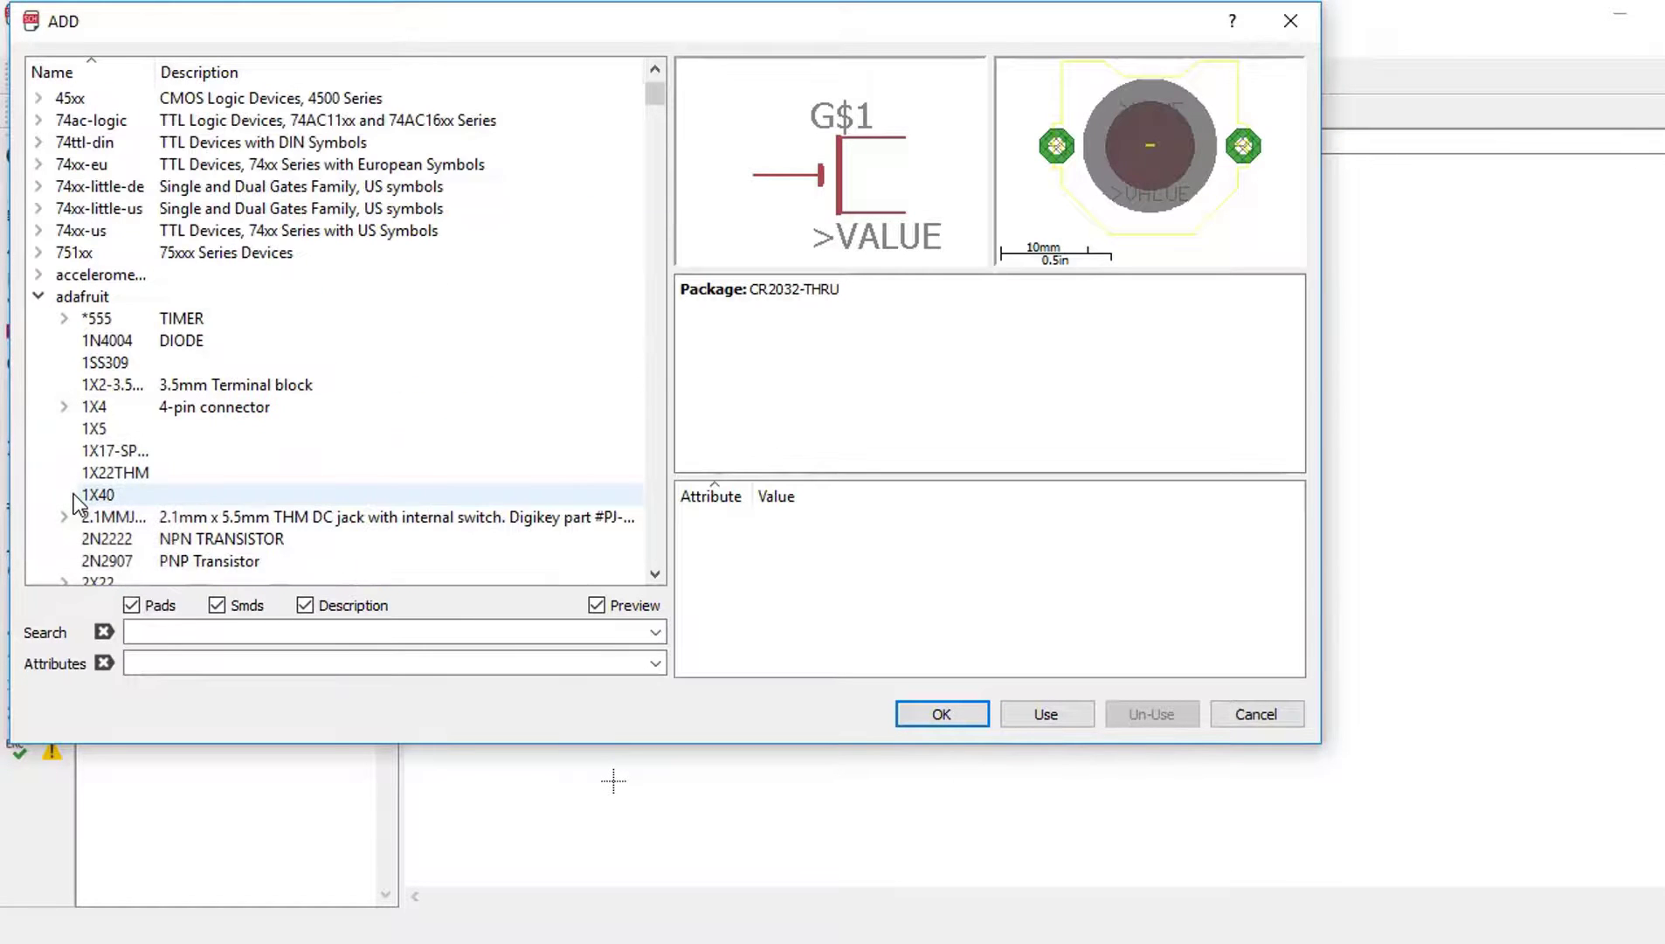
{"action": "left_click", "coordinate": [38, 296]}
{"action": "scroll", "coordinate": [87, 450], "scroll_direction": "down", "scroll_amount": 4}
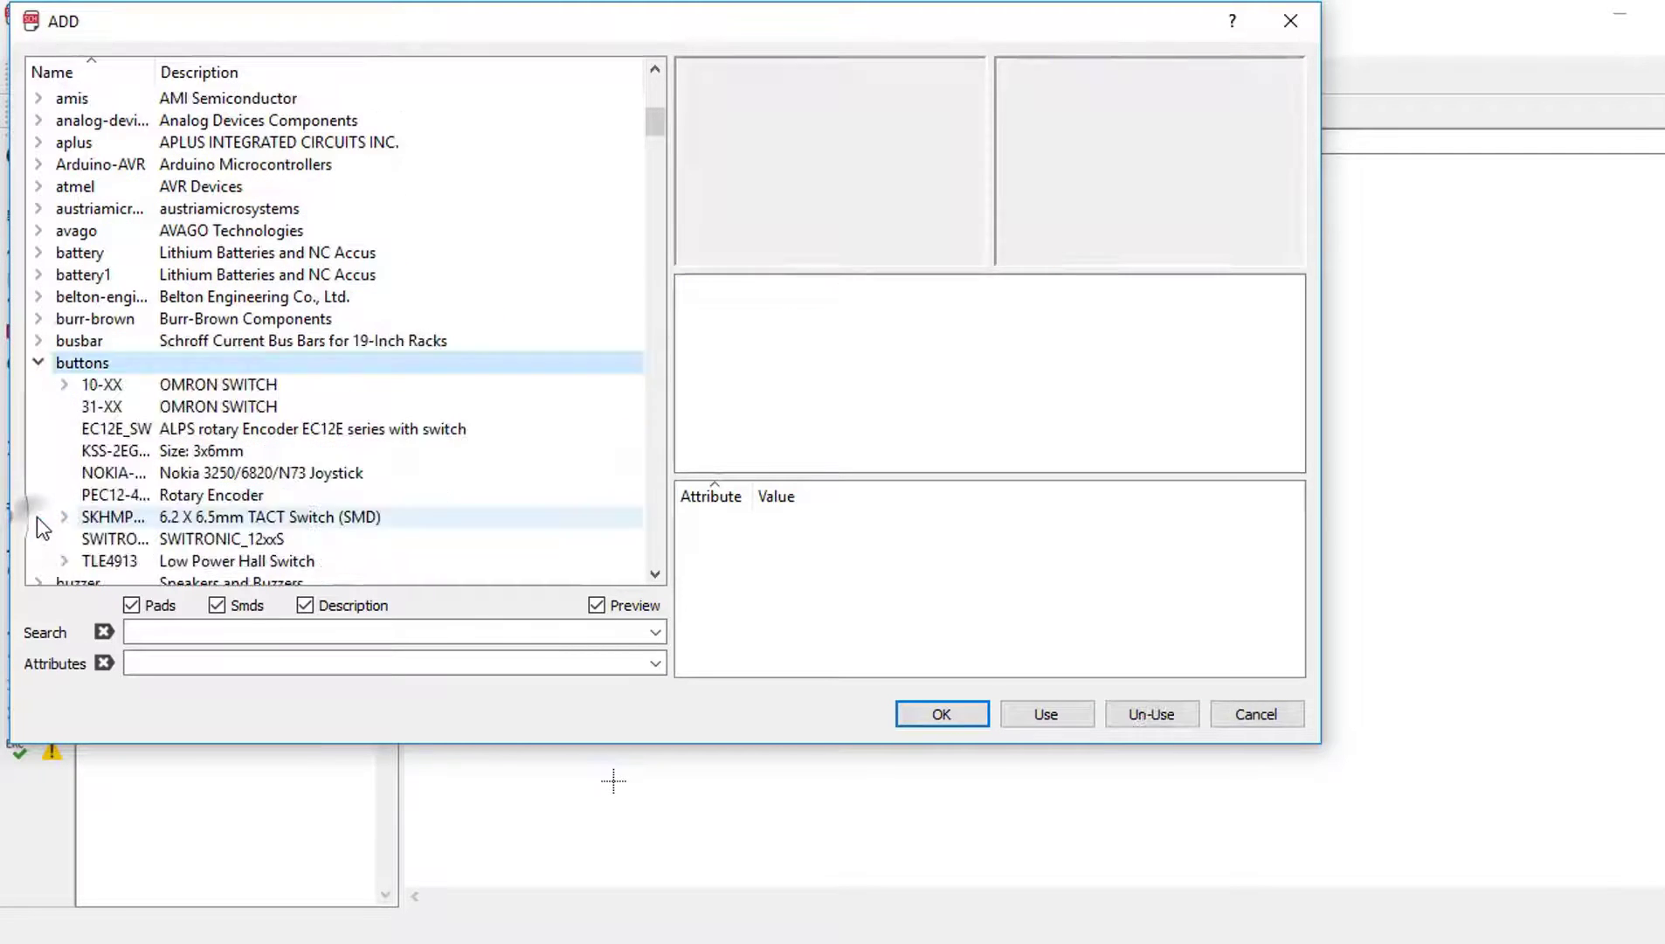
{"action": "left_click", "coordinate": [39, 516]}
{"action": "left_click", "coordinate": [64, 385]}
{"action": "left_click", "coordinate": [123, 406]}
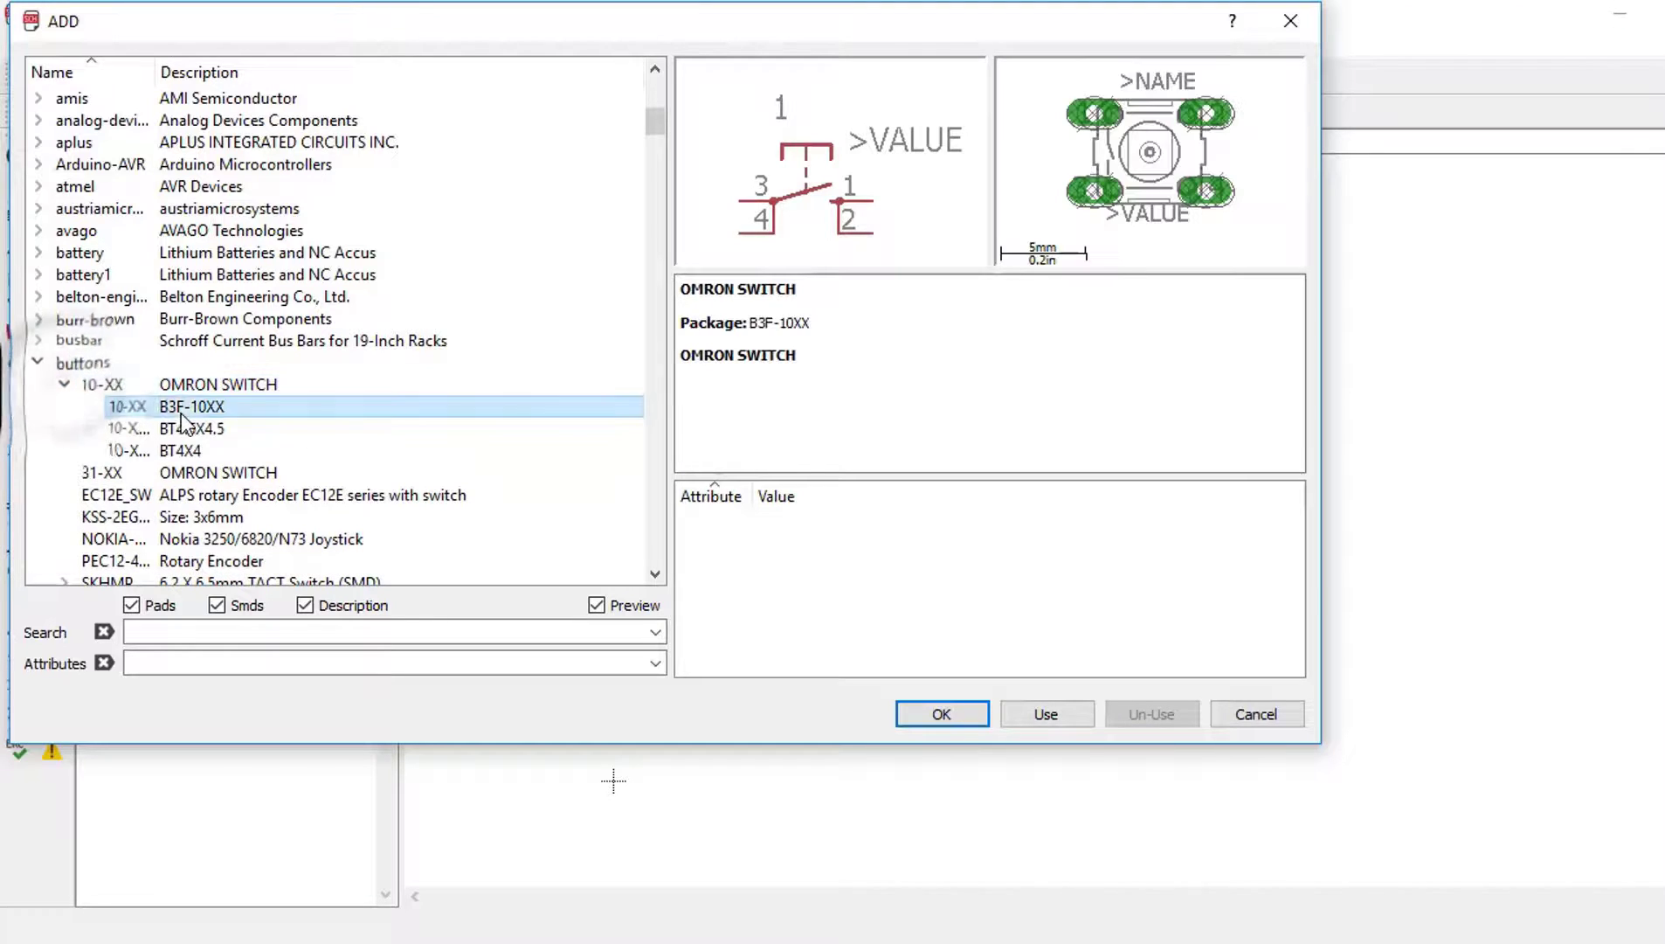
{"action": "left_click", "coordinate": [963, 716]}
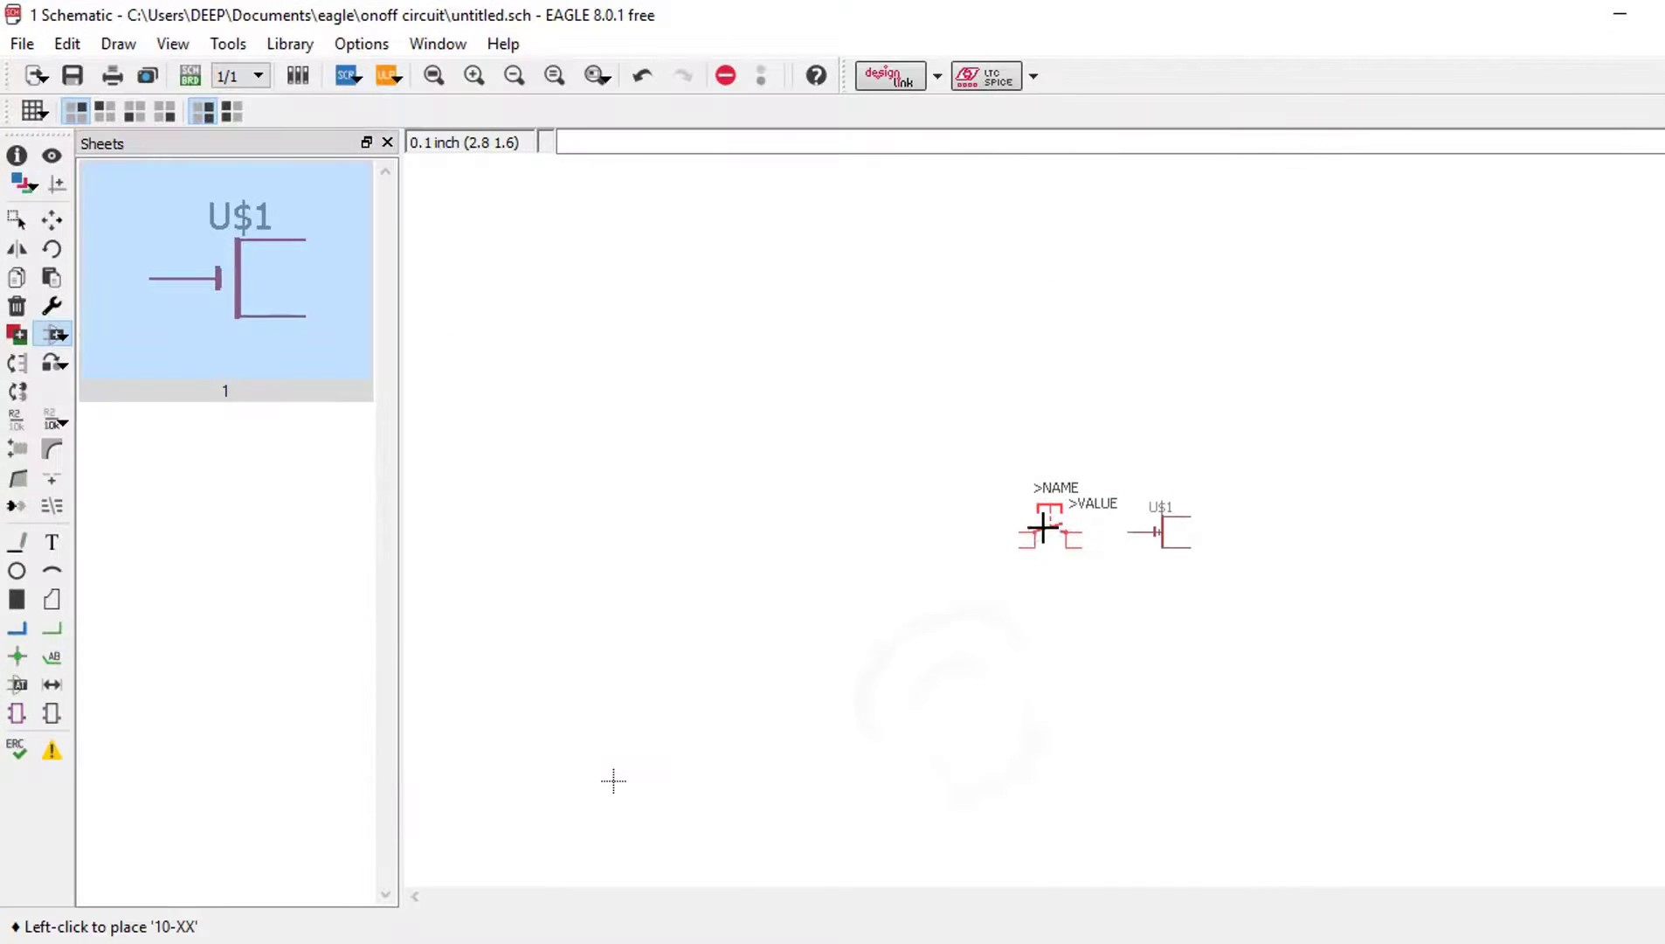
{"action": "left_click", "coordinate": [1037, 527]}
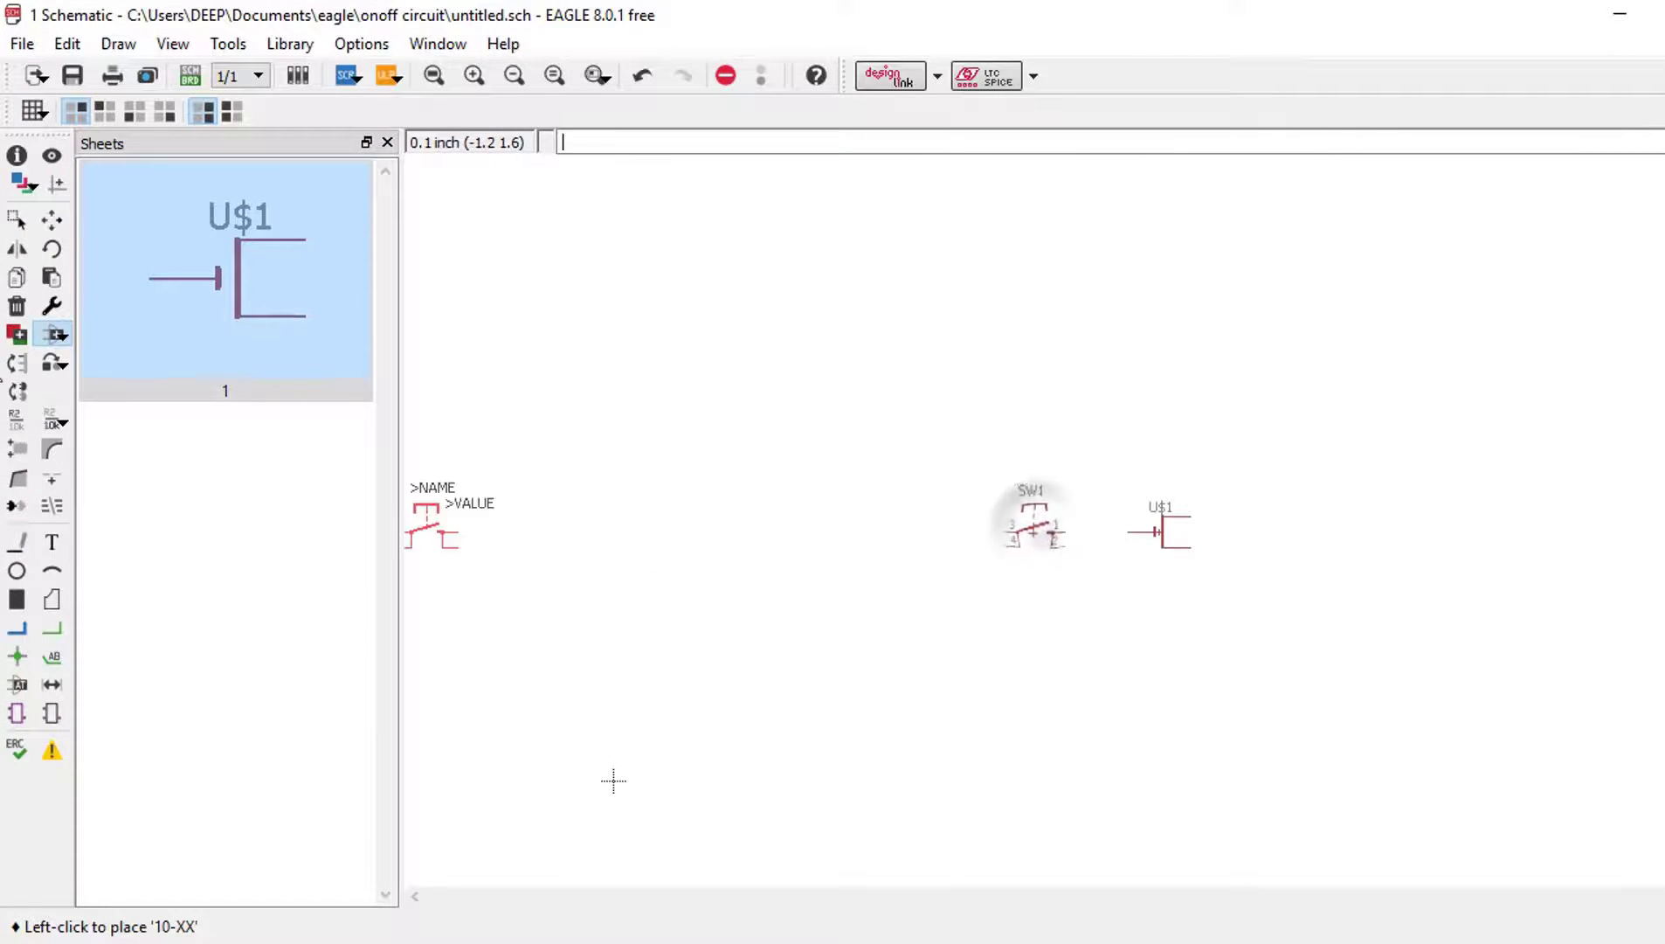
{"action": "left_click", "coordinate": [54, 335]}
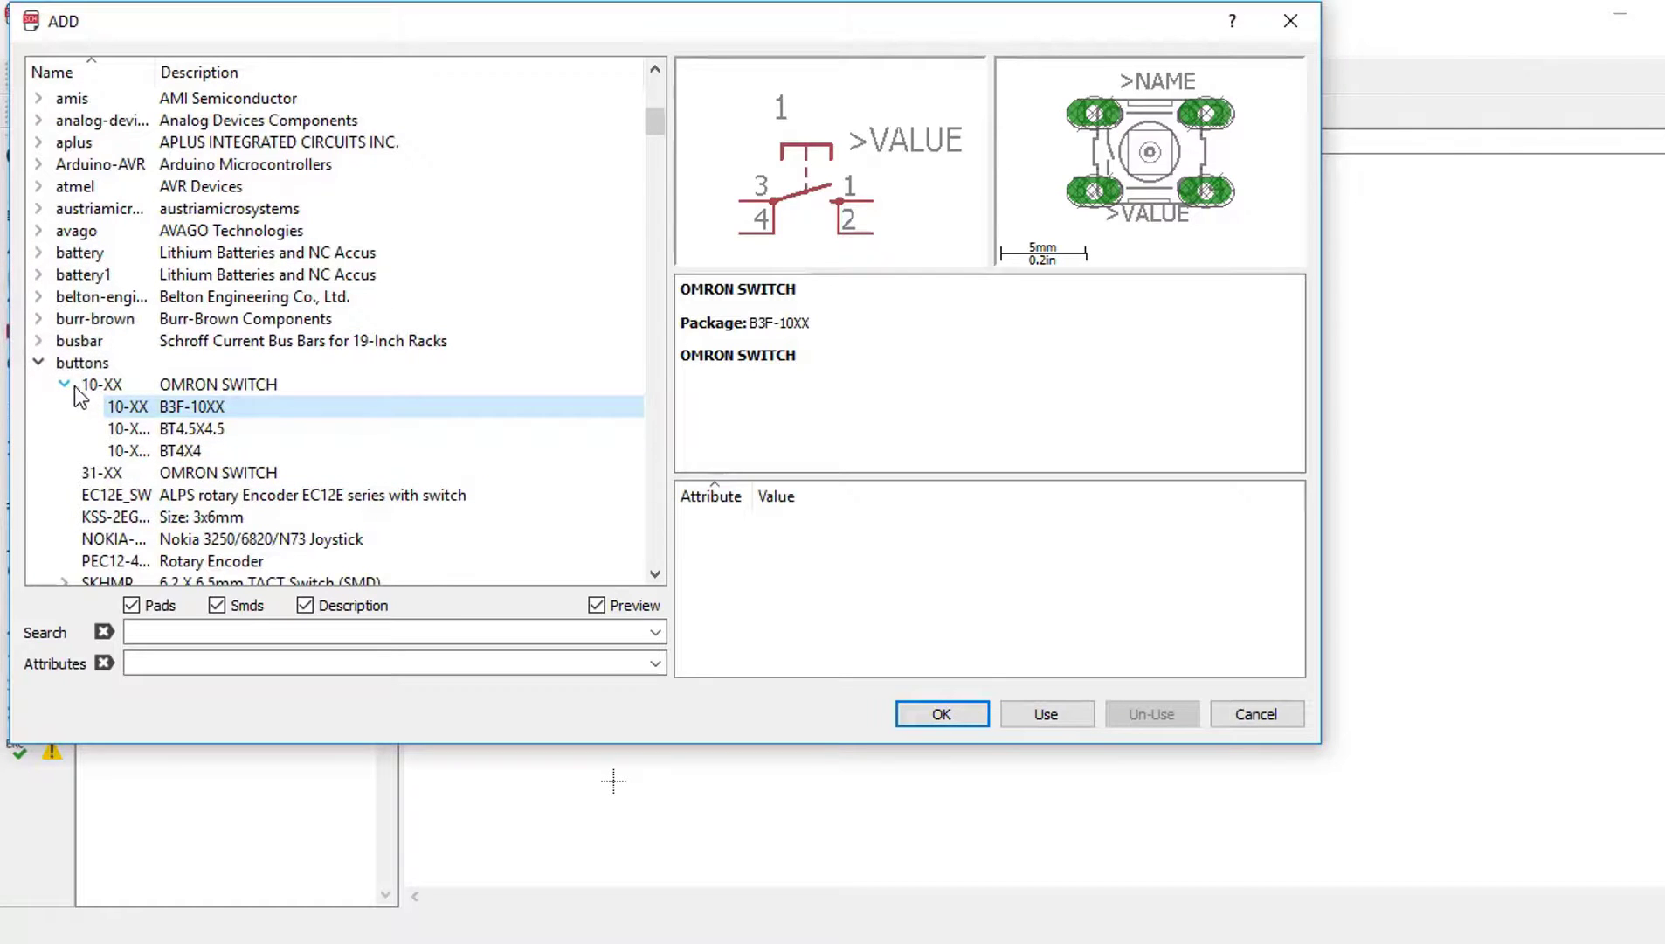
Step: Search 'resistor' and place the eagle-ltspice 0204/7 European resistor as R1 left of SW1
{"action": "left_click", "coordinate": [63, 385]}
{"action": "left_click", "coordinate": [39, 363]}
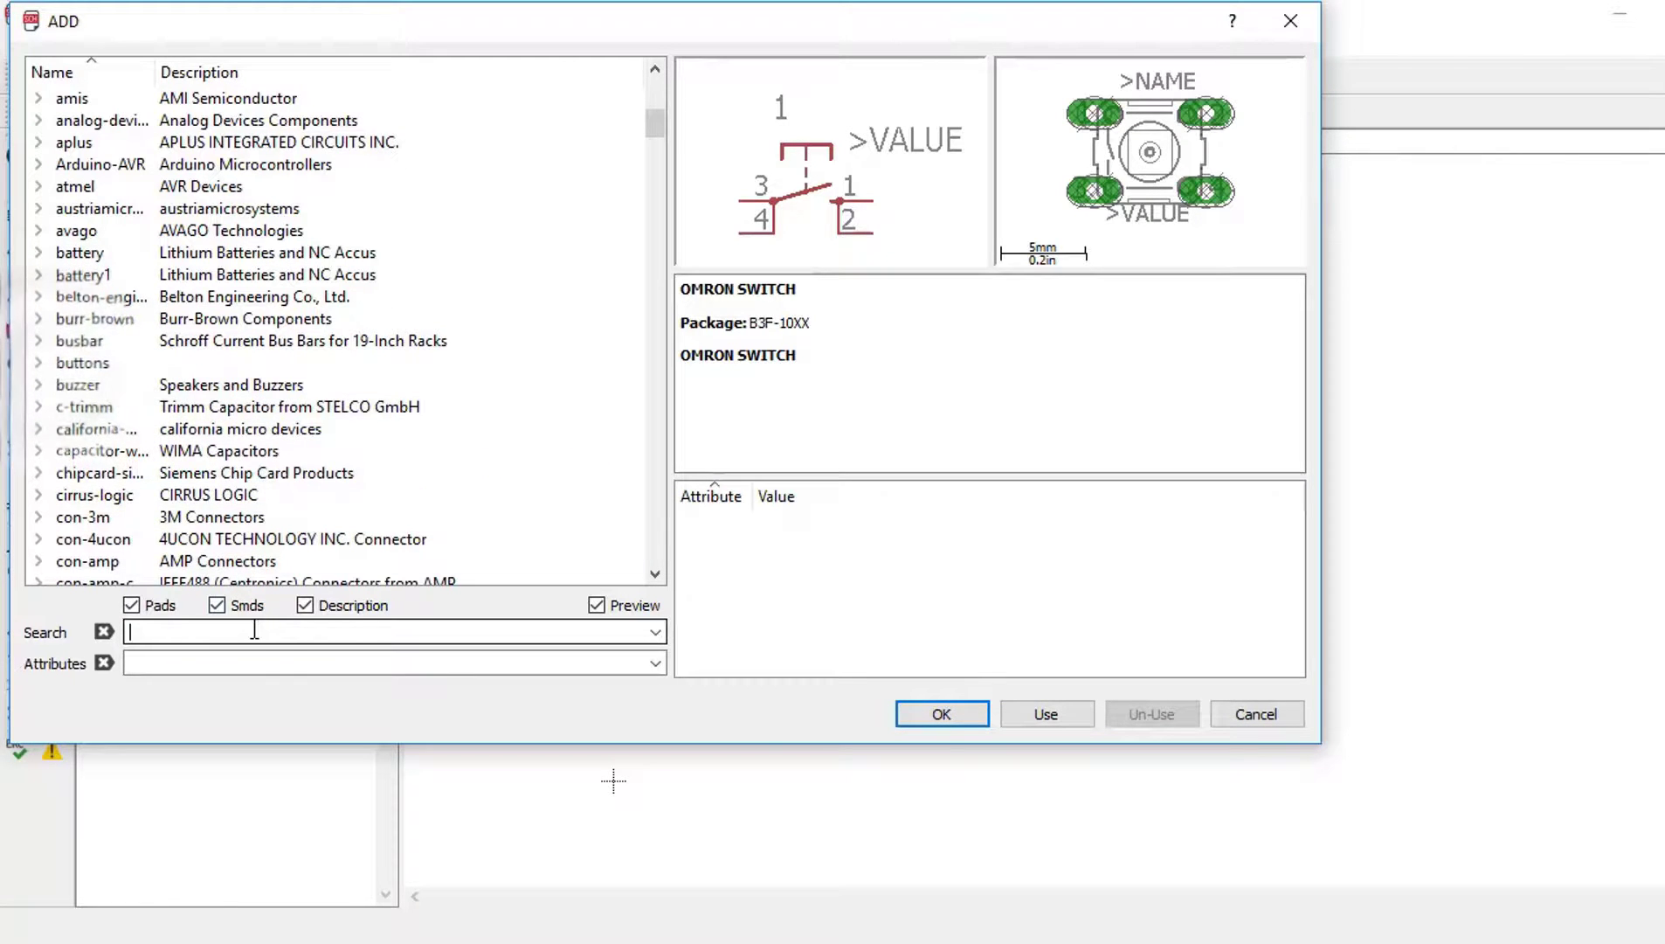
{"action": "left_click", "coordinate": [254, 631]}
{"action": "type", "text": "resistor"}
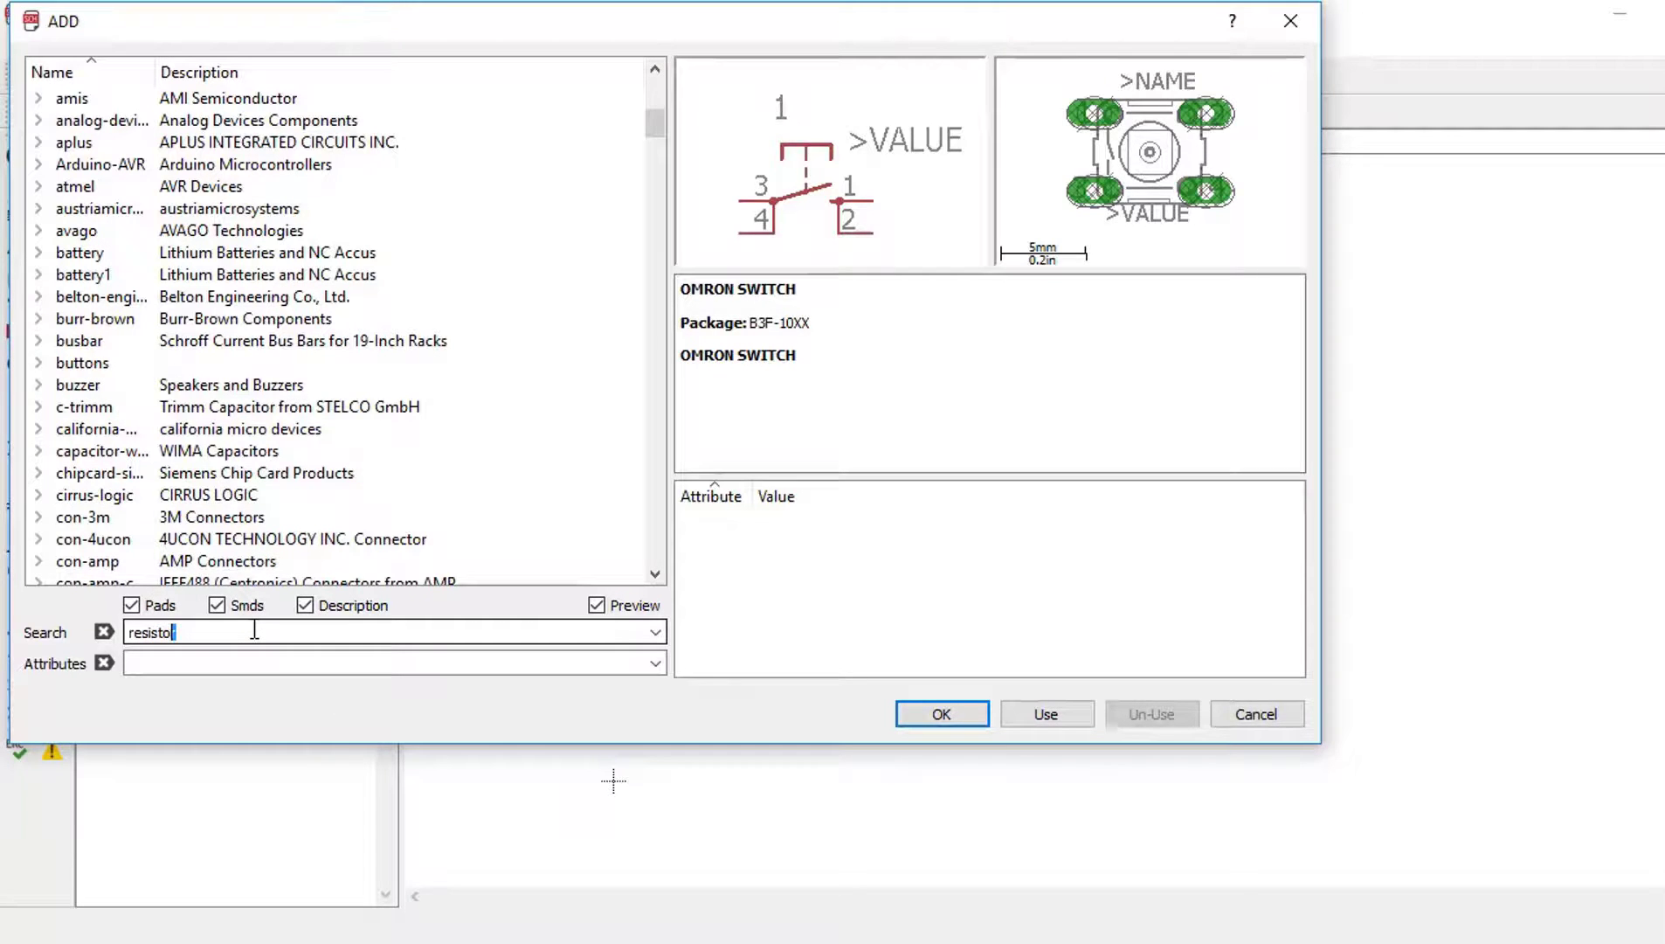
{"action": "key", "text": "Return"}
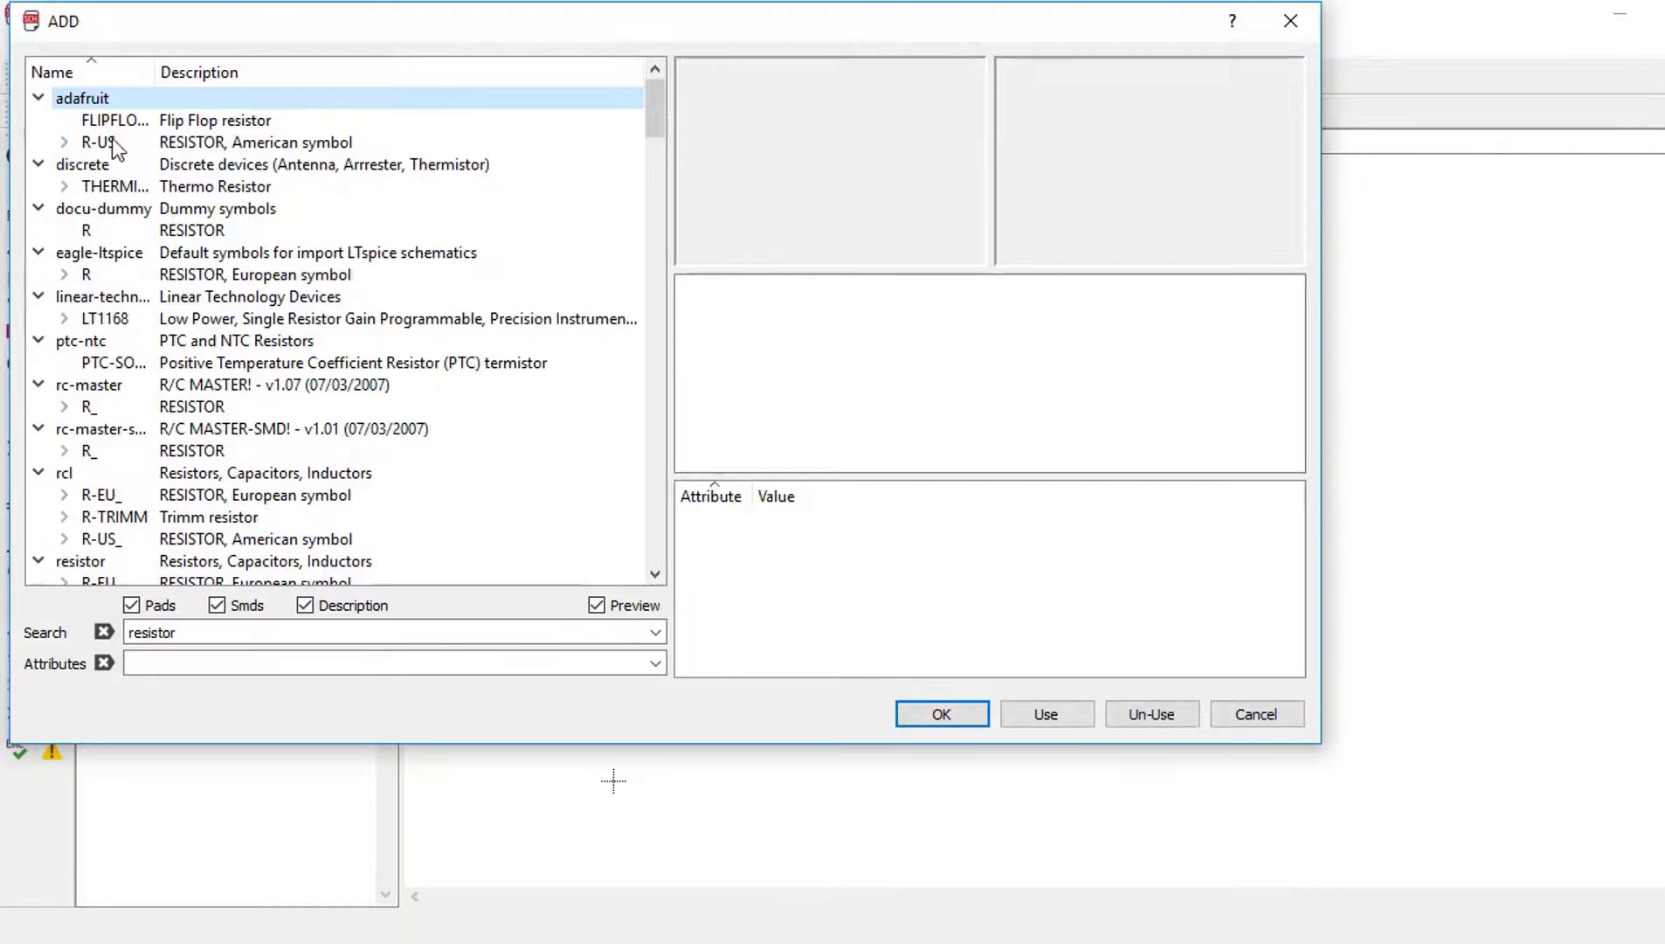
{"action": "left_click", "coordinate": [61, 278]}
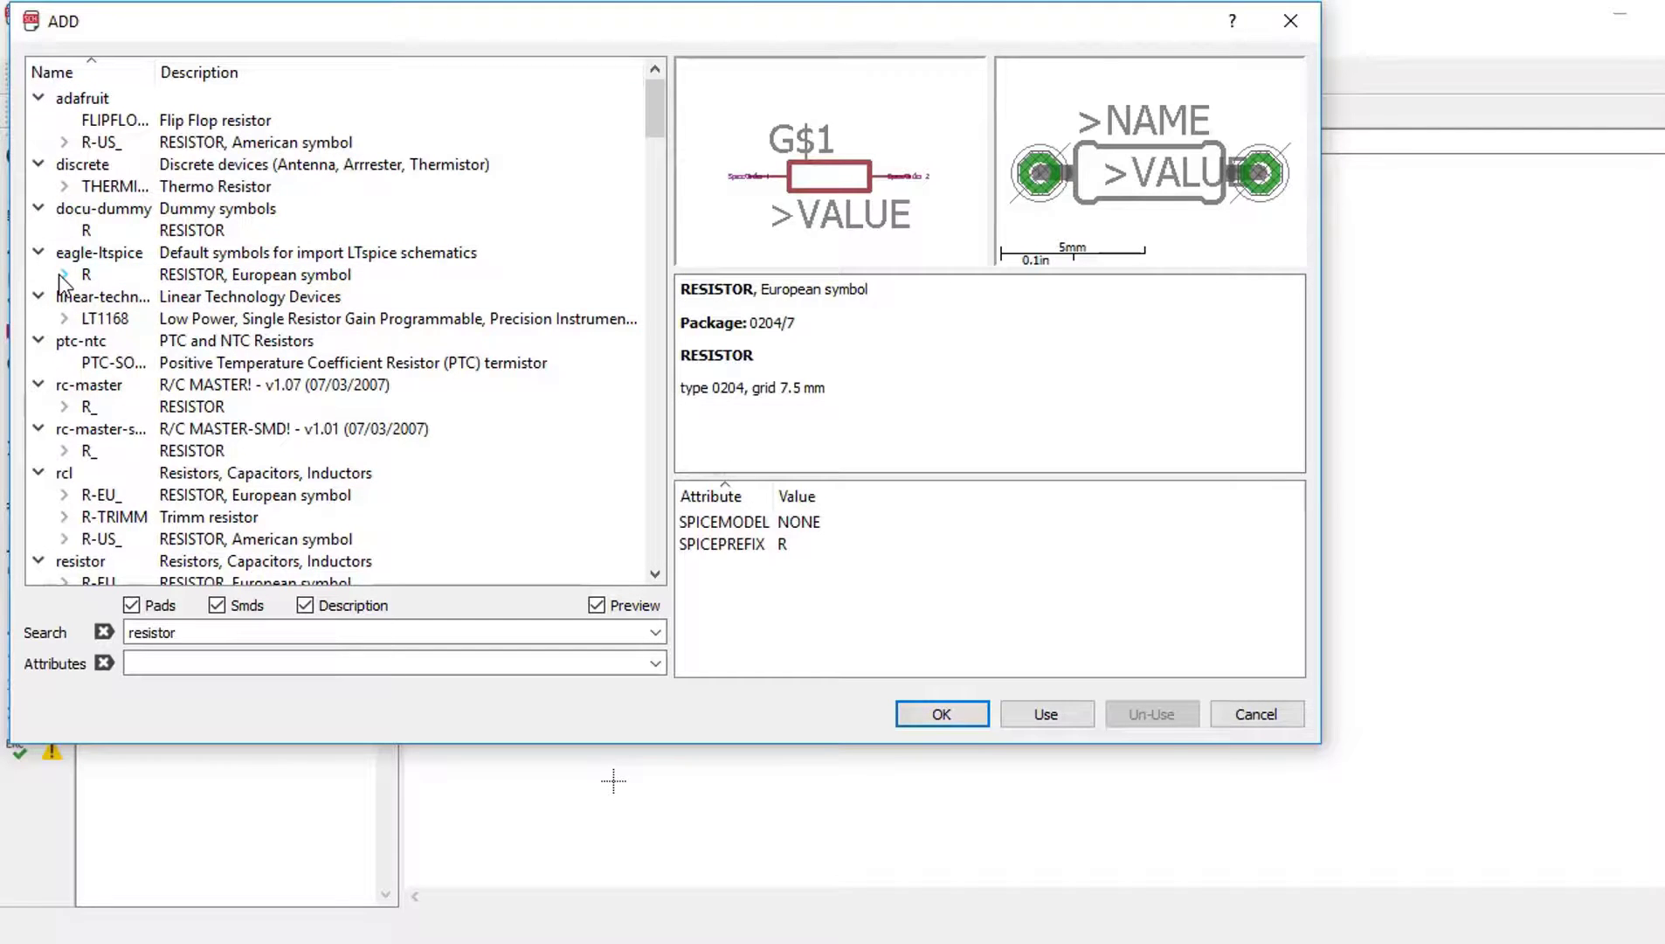
{"action": "left_click", "coordinate": [64, 275]}
{"action": "left_click", "coordinate": [127, 208]}
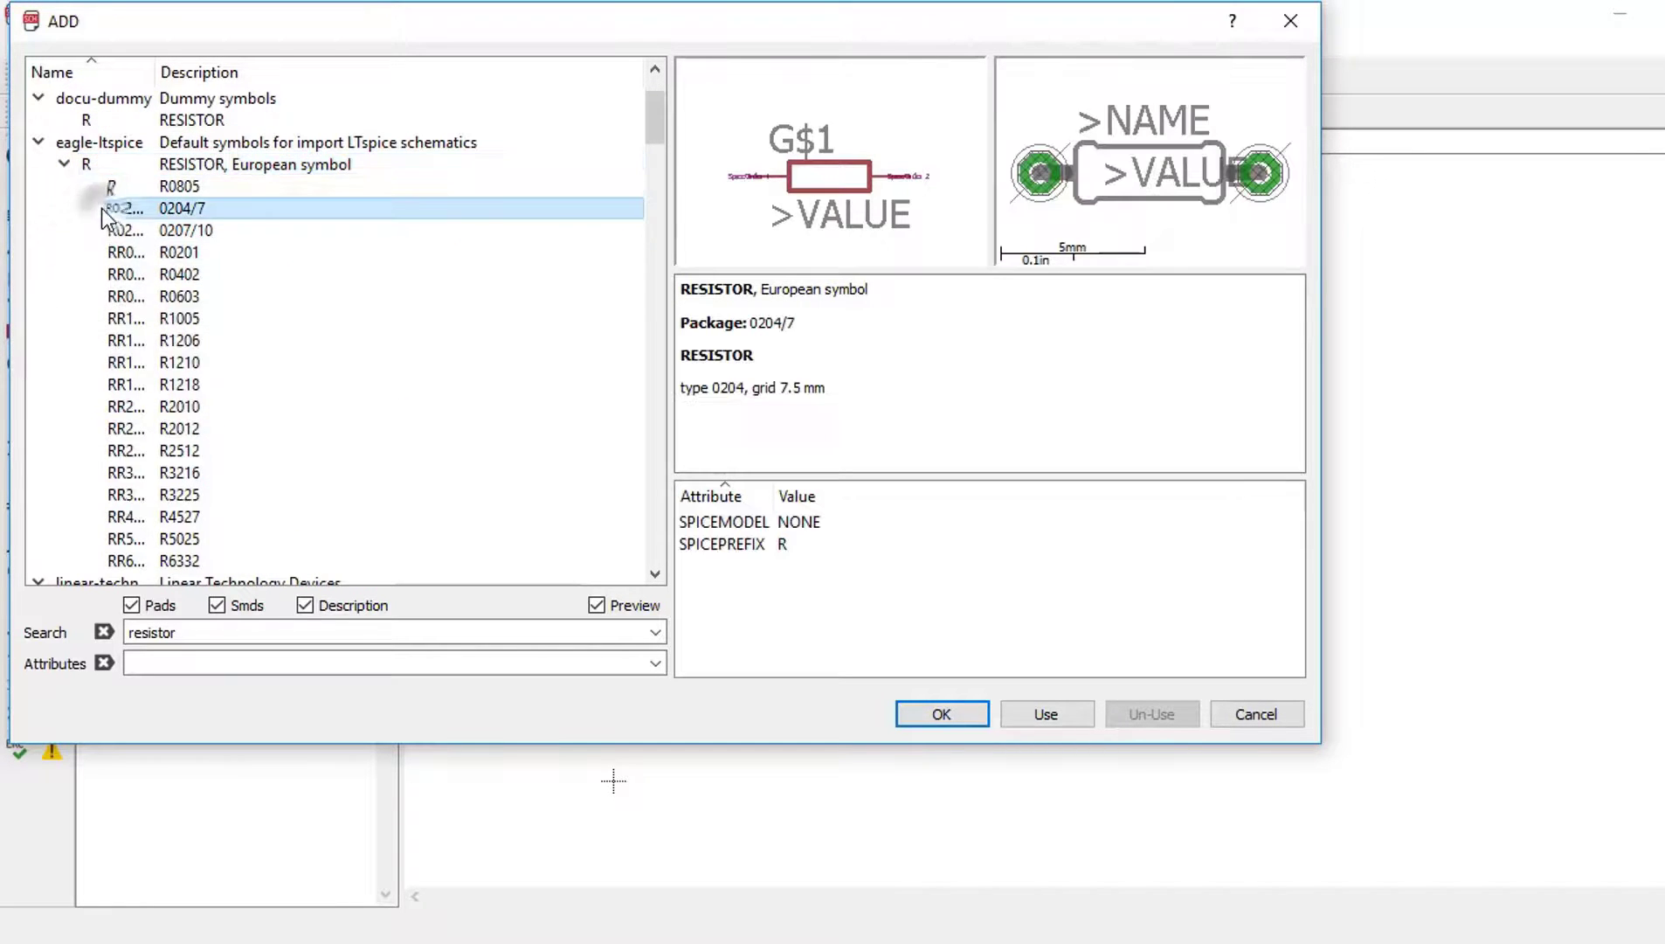
{"action": "left_click", "coordinate": [953, 719]}
{"action": "left_click", "coordinate": [940, 531]}
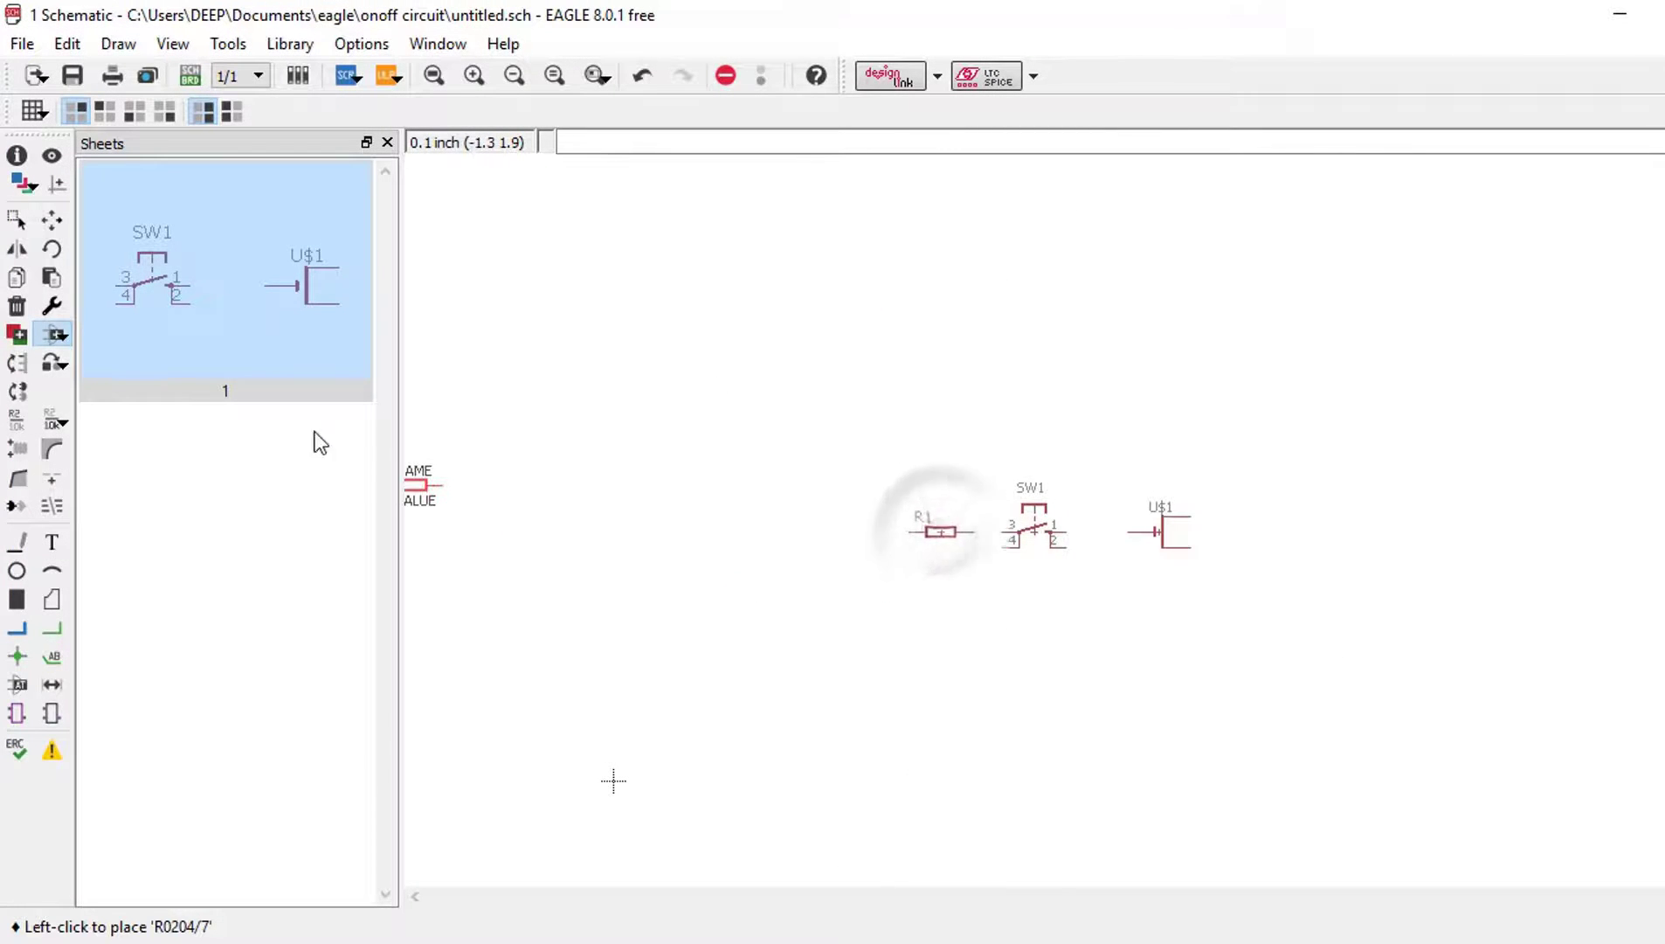
{"action": "left_click", "coordinate": [55, 337]}
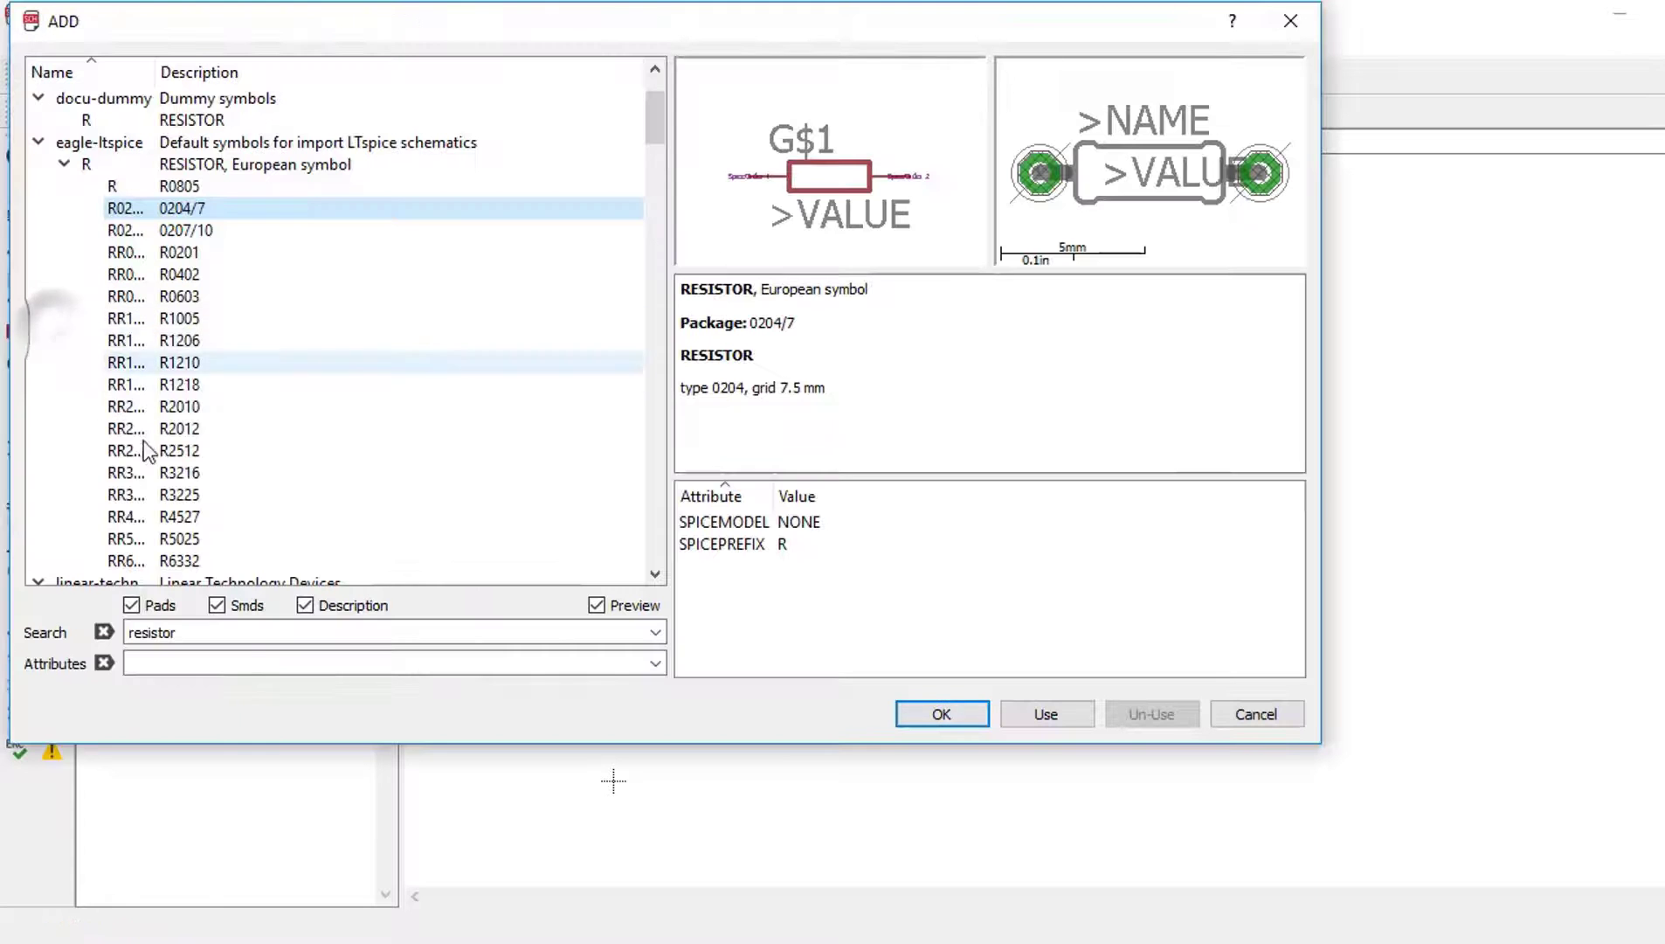
Step: Search 'LED' and place the adafruit LED5MM as LED1 below and left of R1
{"action": "double_click", "coordinate": [231, 631]}
{"action": "type", "text": "L"}
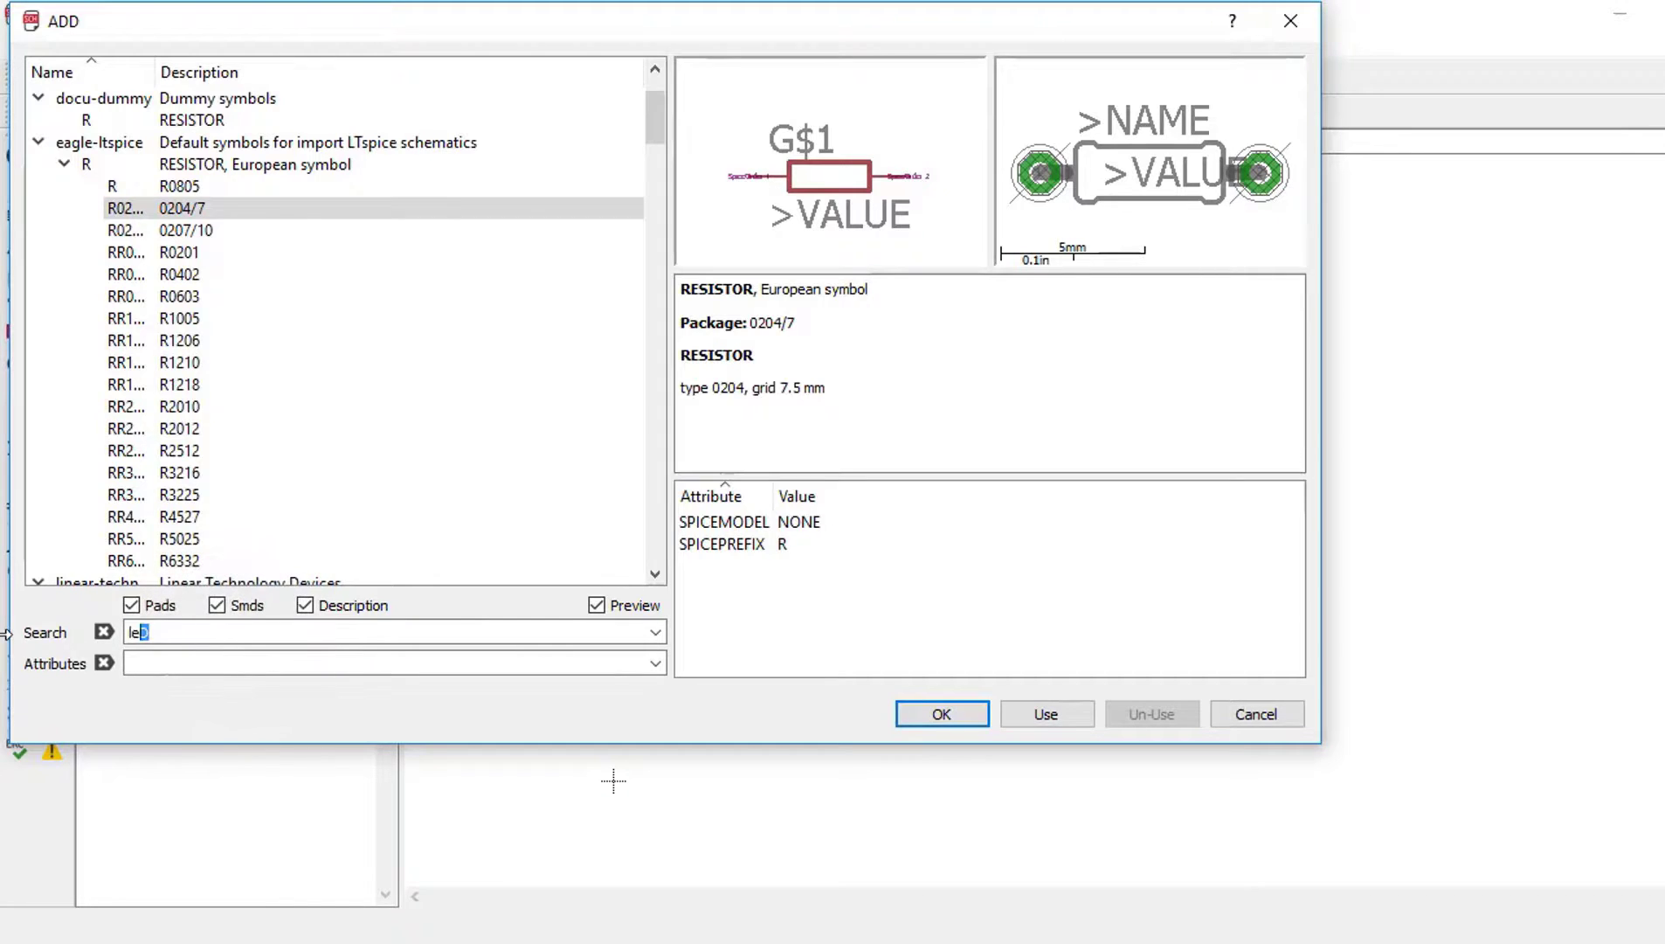
{"action": "key", "text": "Return"}
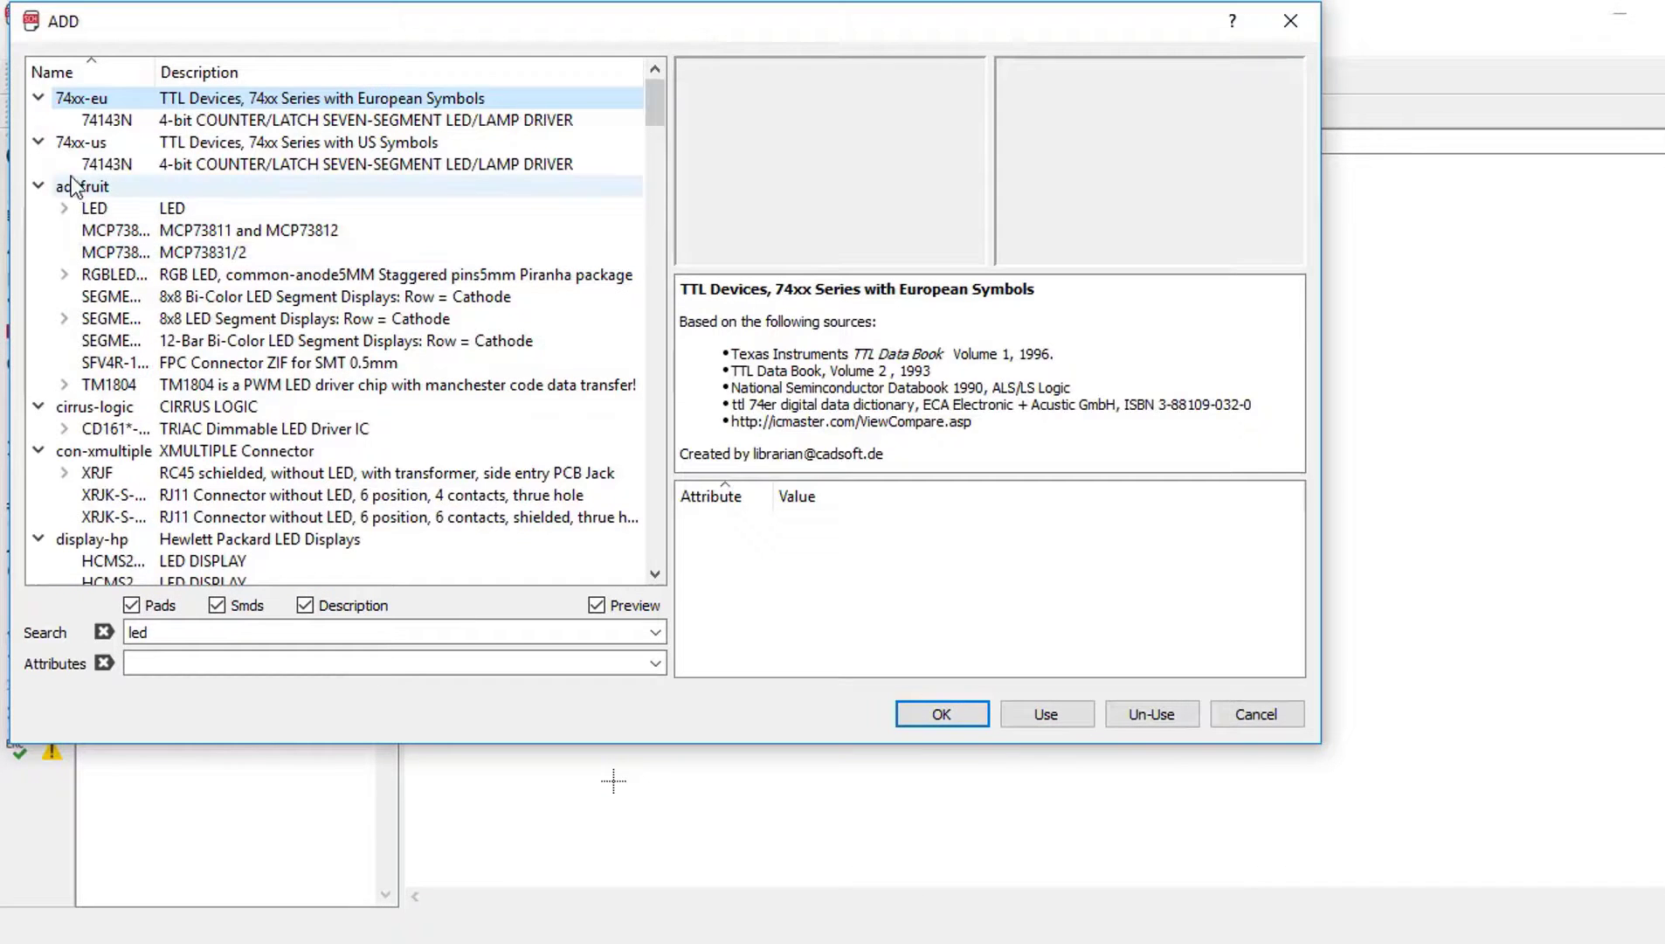
{"action": "left_click", "coordinate": [65, 212]}
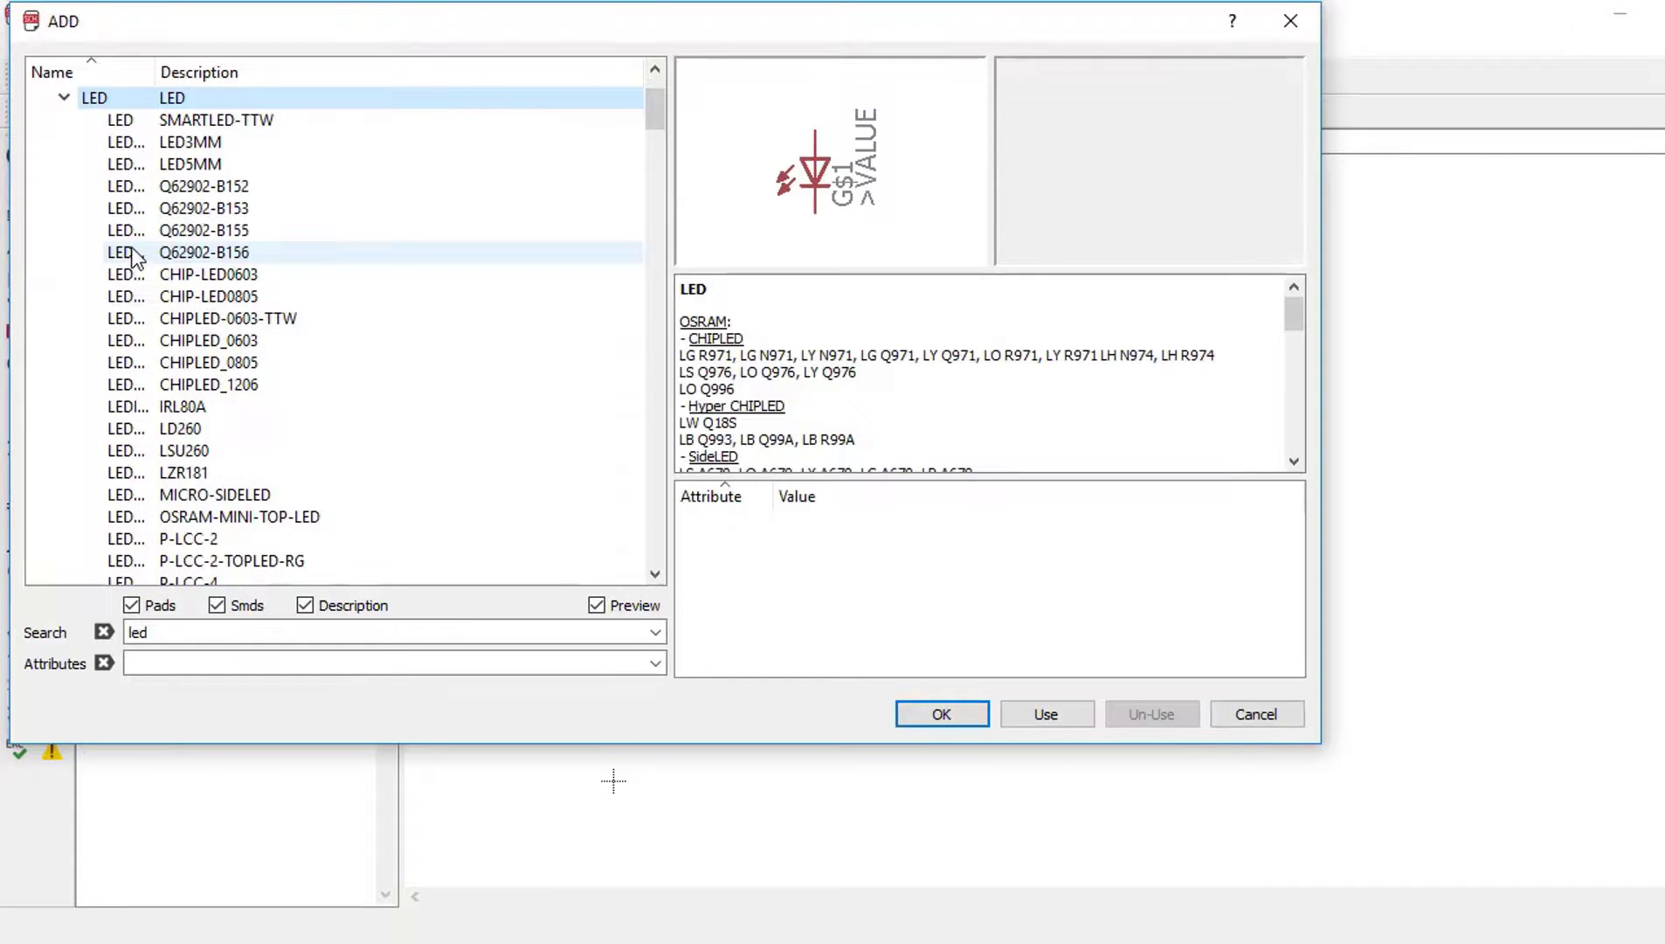
{"action": "double_click", "coordinate": [146, 163]}
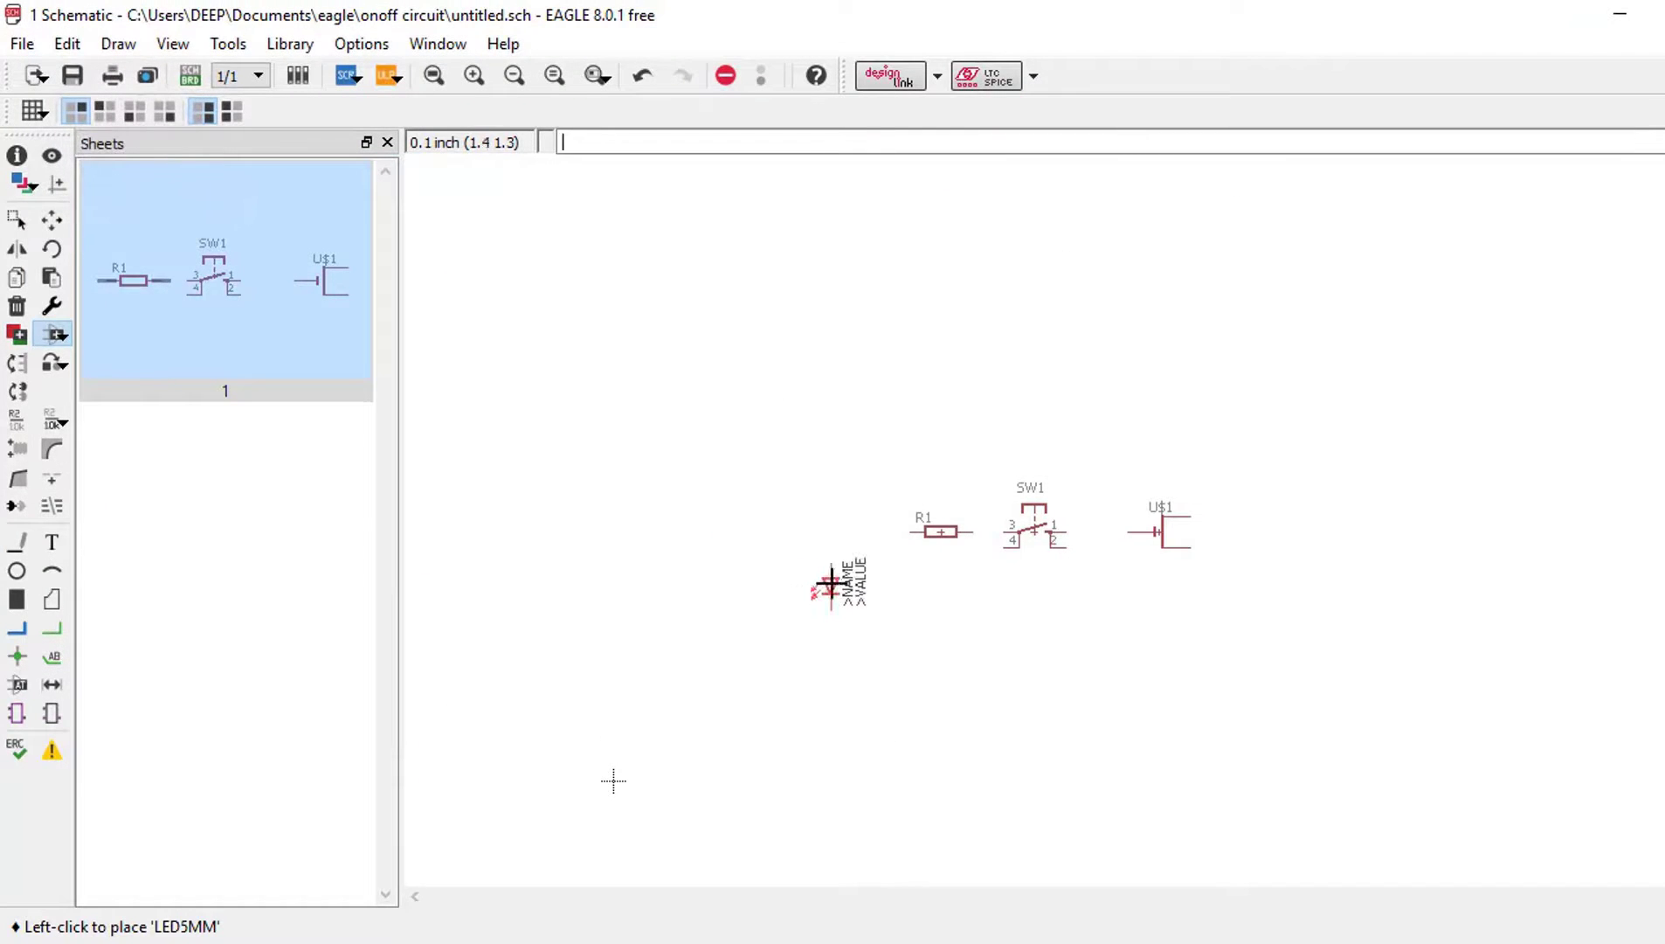
{"action": "left_click", "coordinate": [843, 580]}
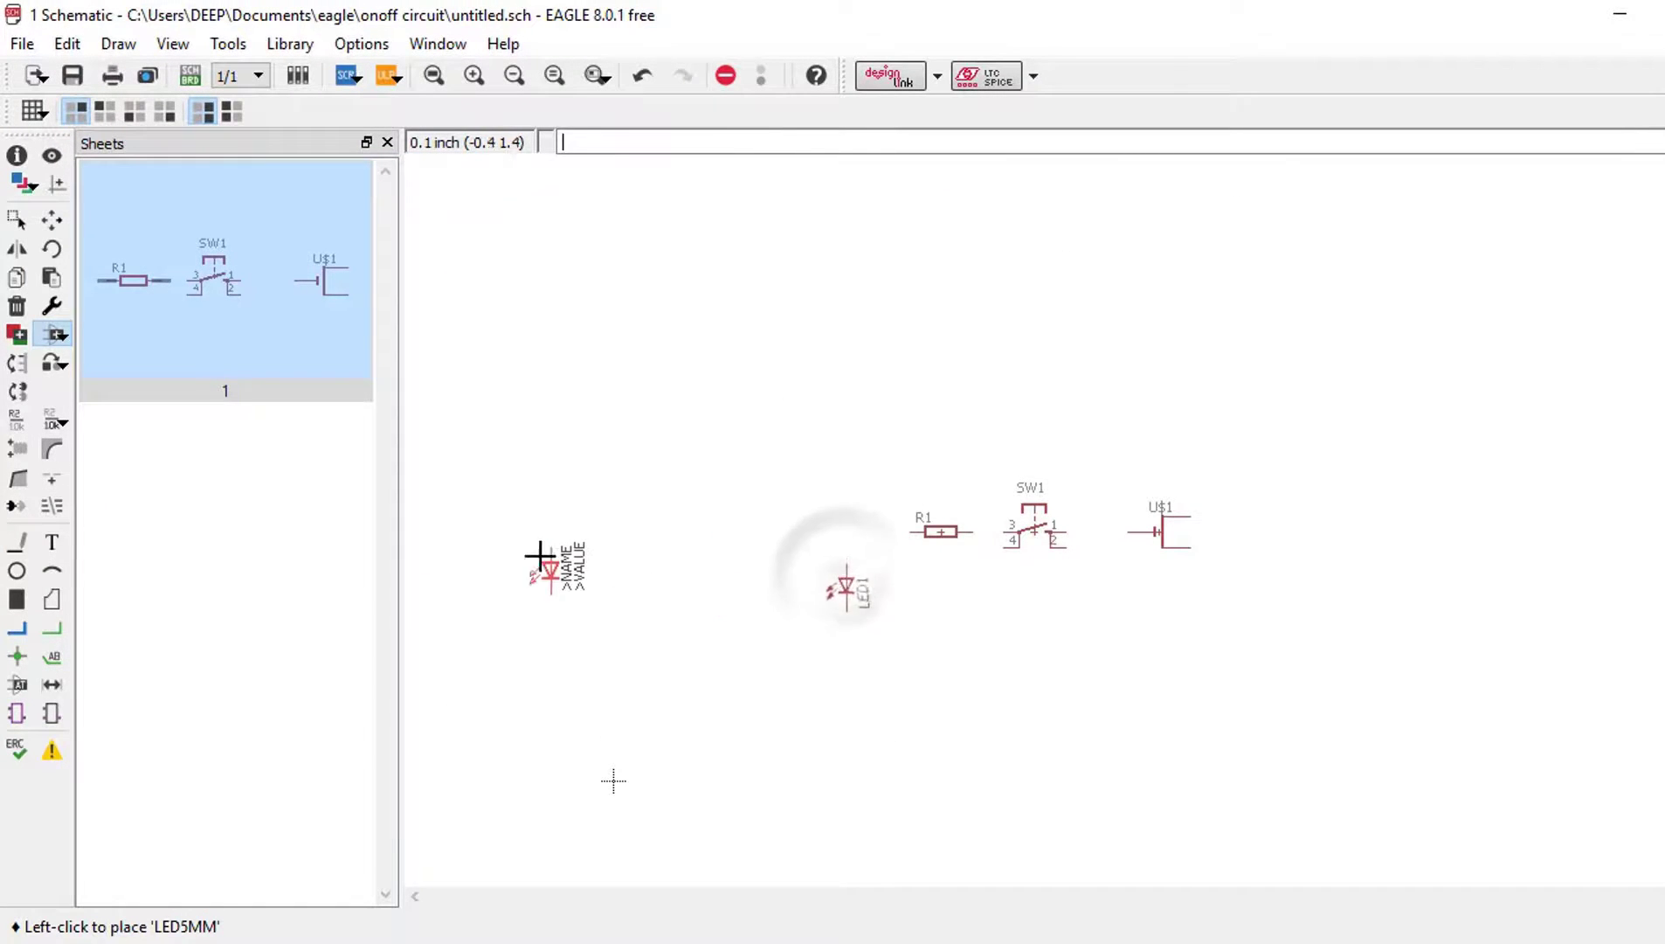
{"action": "left_click", "coordinate": [55, 340]}
{"action": "double_click", "coordinate": [216, 632]}
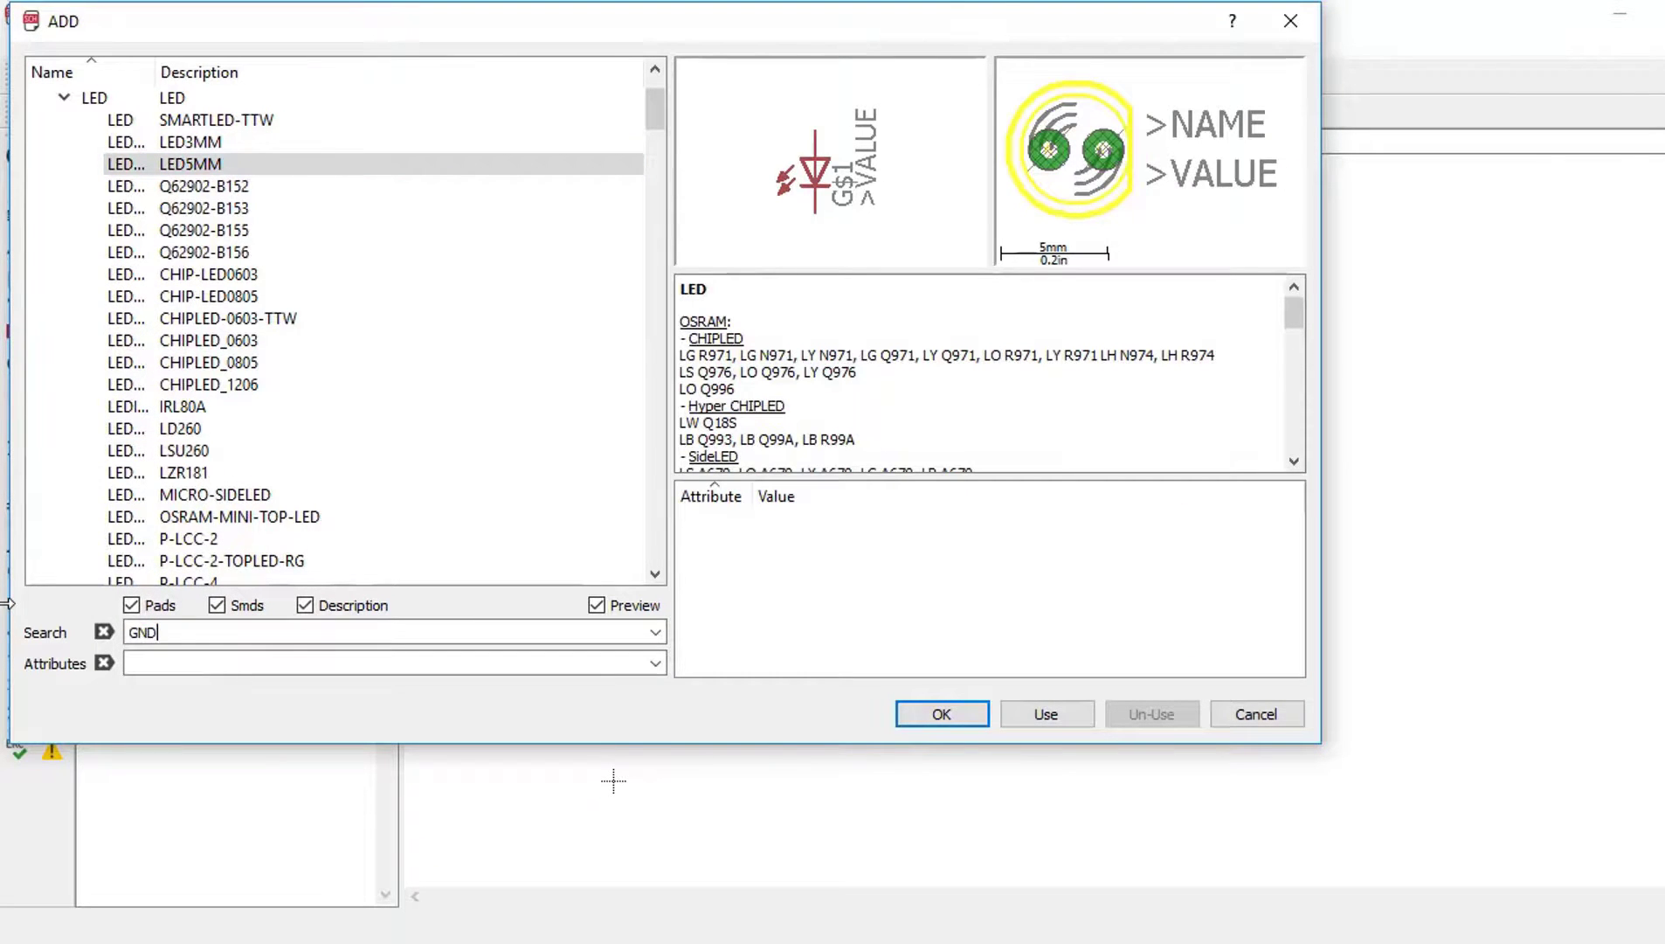
Step: Search 'GND' and place SparkFun GND symbols below LED1 and below U$1
{"action": "key", "text": "Return"}
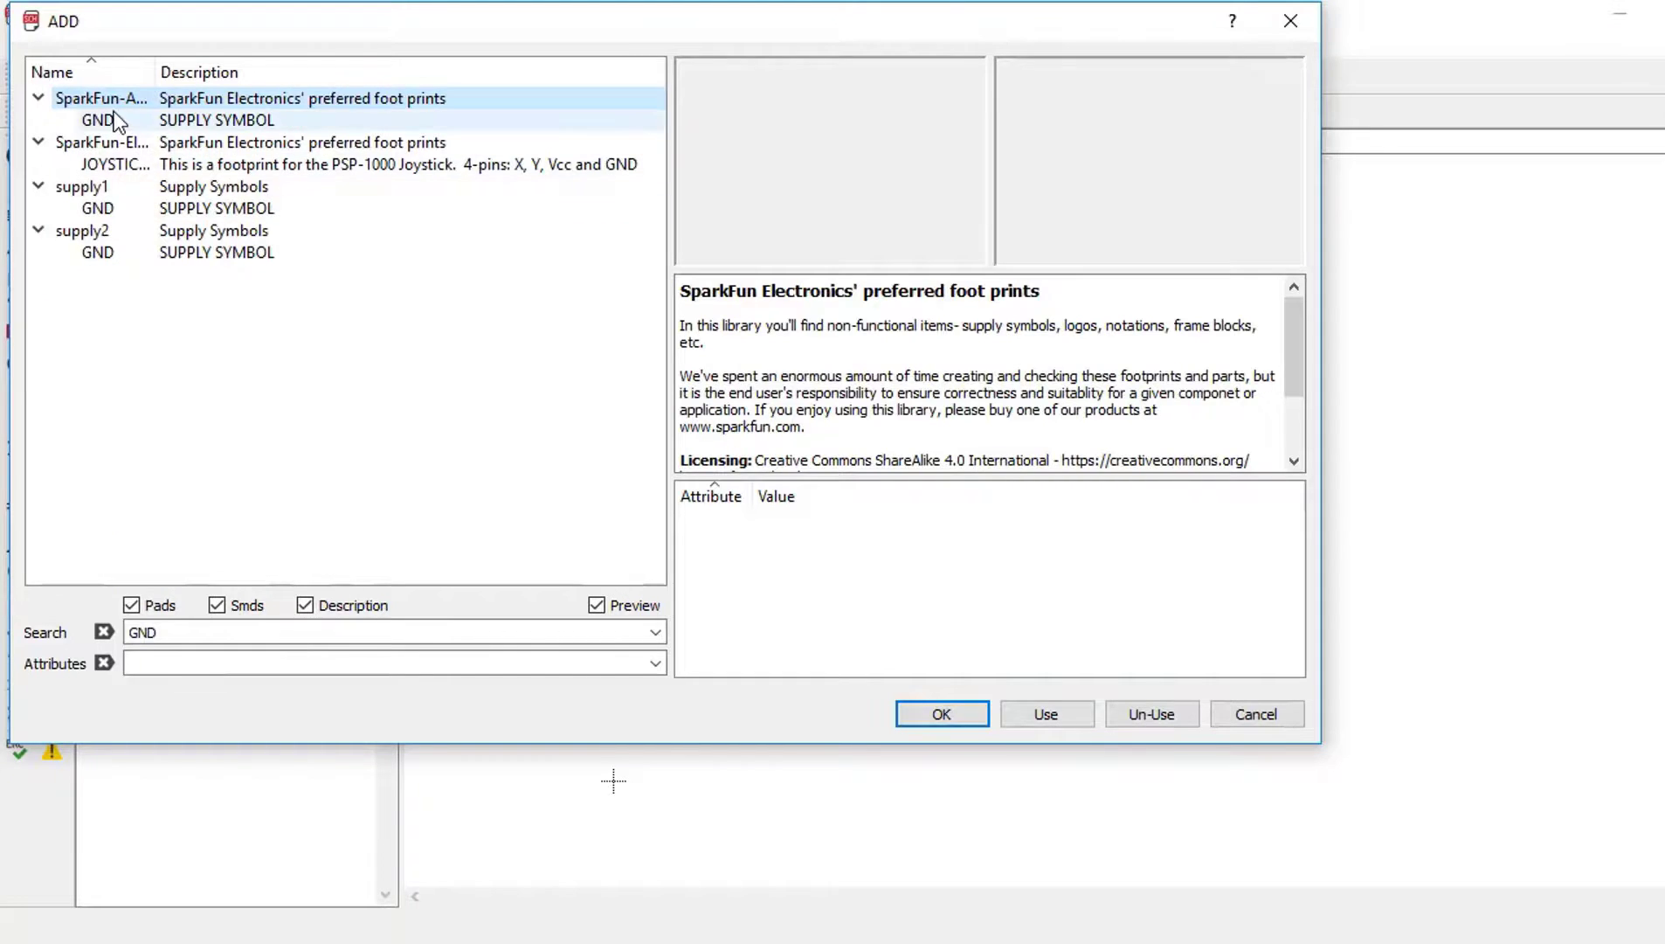
{"action": "left_click", "coordinate": [113, 108]}
{"action": "left_click", "coordinate": [942, 714]}
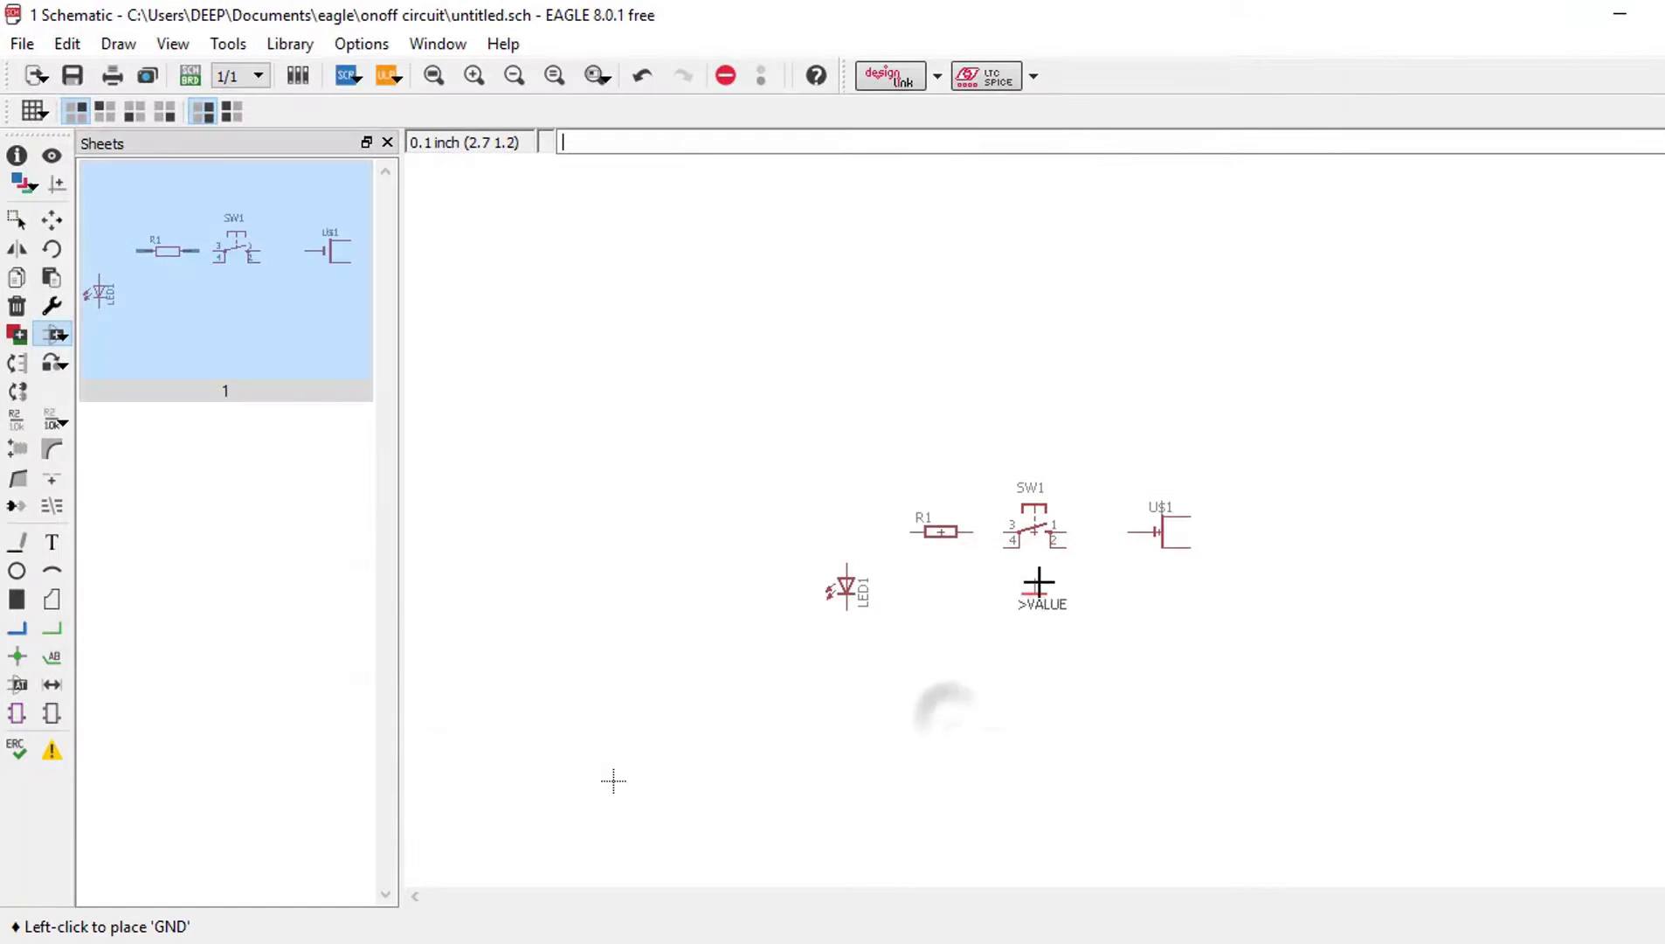
{"action": "left_click", "coordinate": [848, 666]}
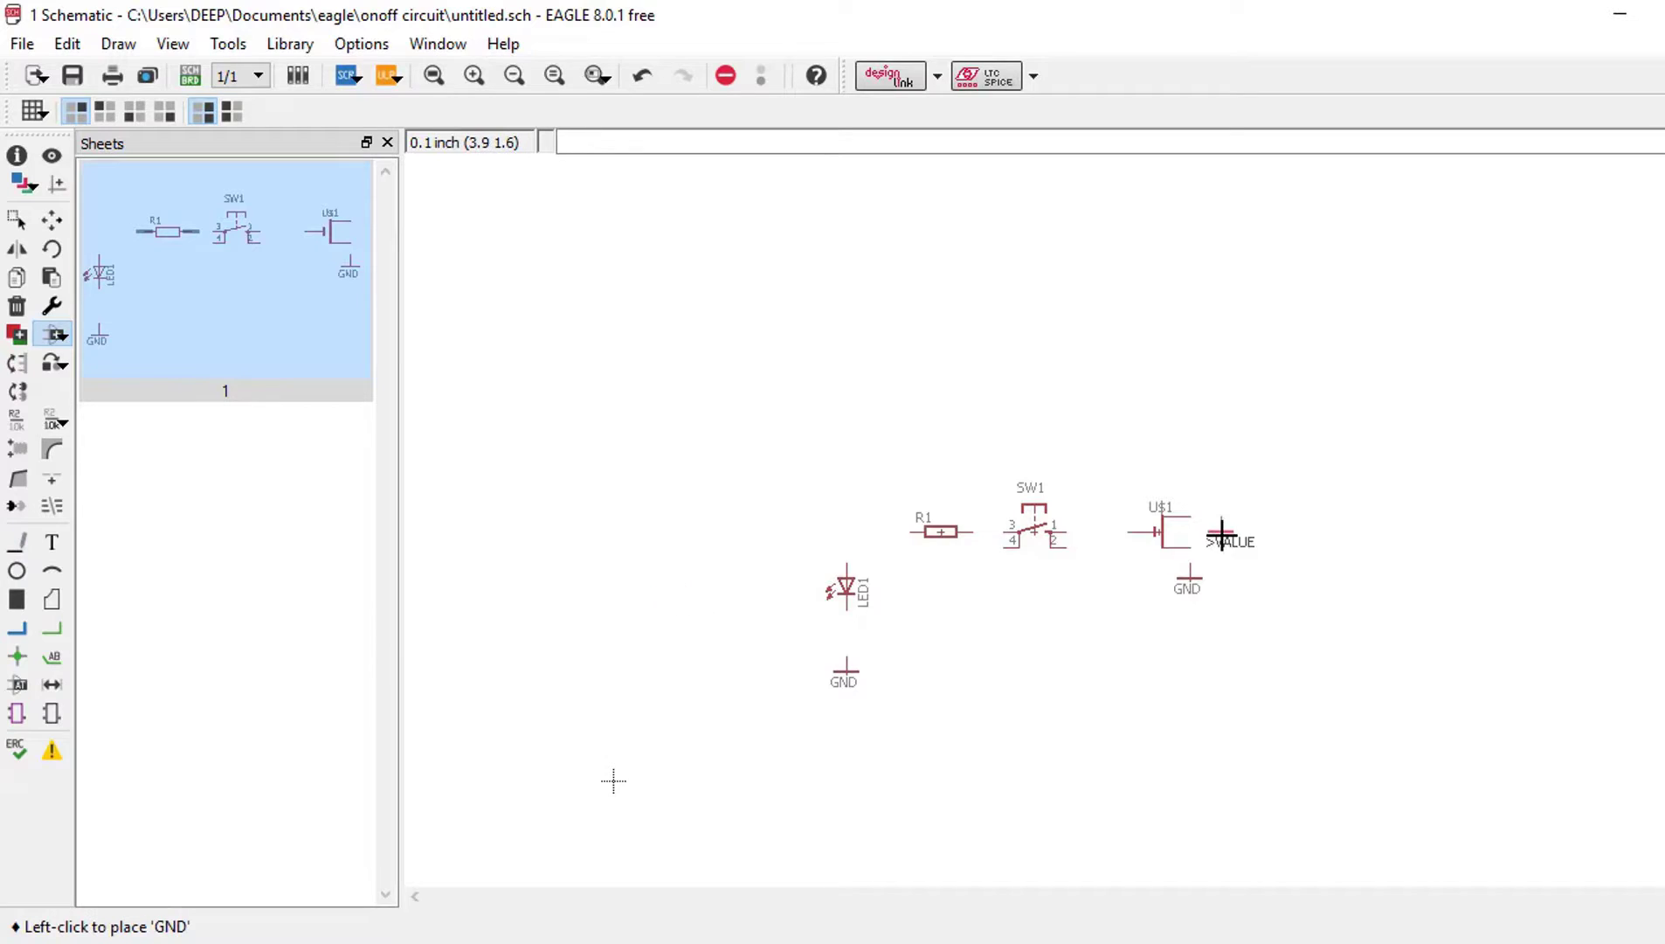
{"action": "scroll", "coordinate": [1219, 533], "scroll_direction": "up", "scroll_amount": 2}
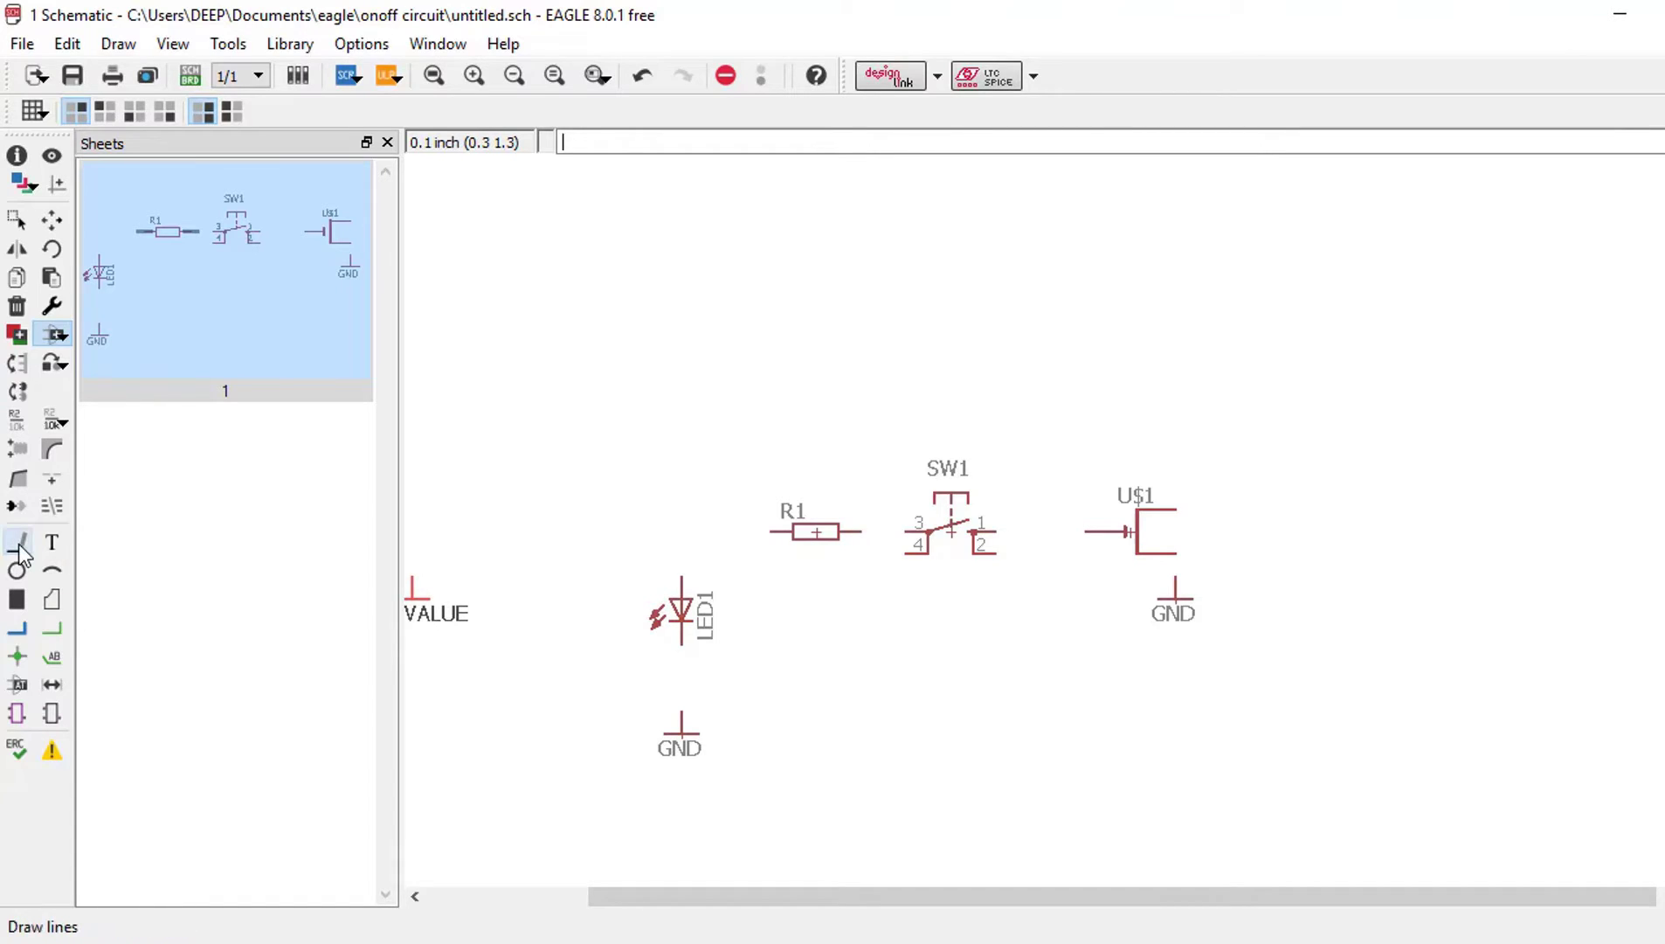
Step: Draw net wires GND–LED1, LED1–R1, R1–SW1 pin 3, SW1 pin 1–U$1, and U$1–GND
{"action": "left_click", "coordinate": [20, 552]}
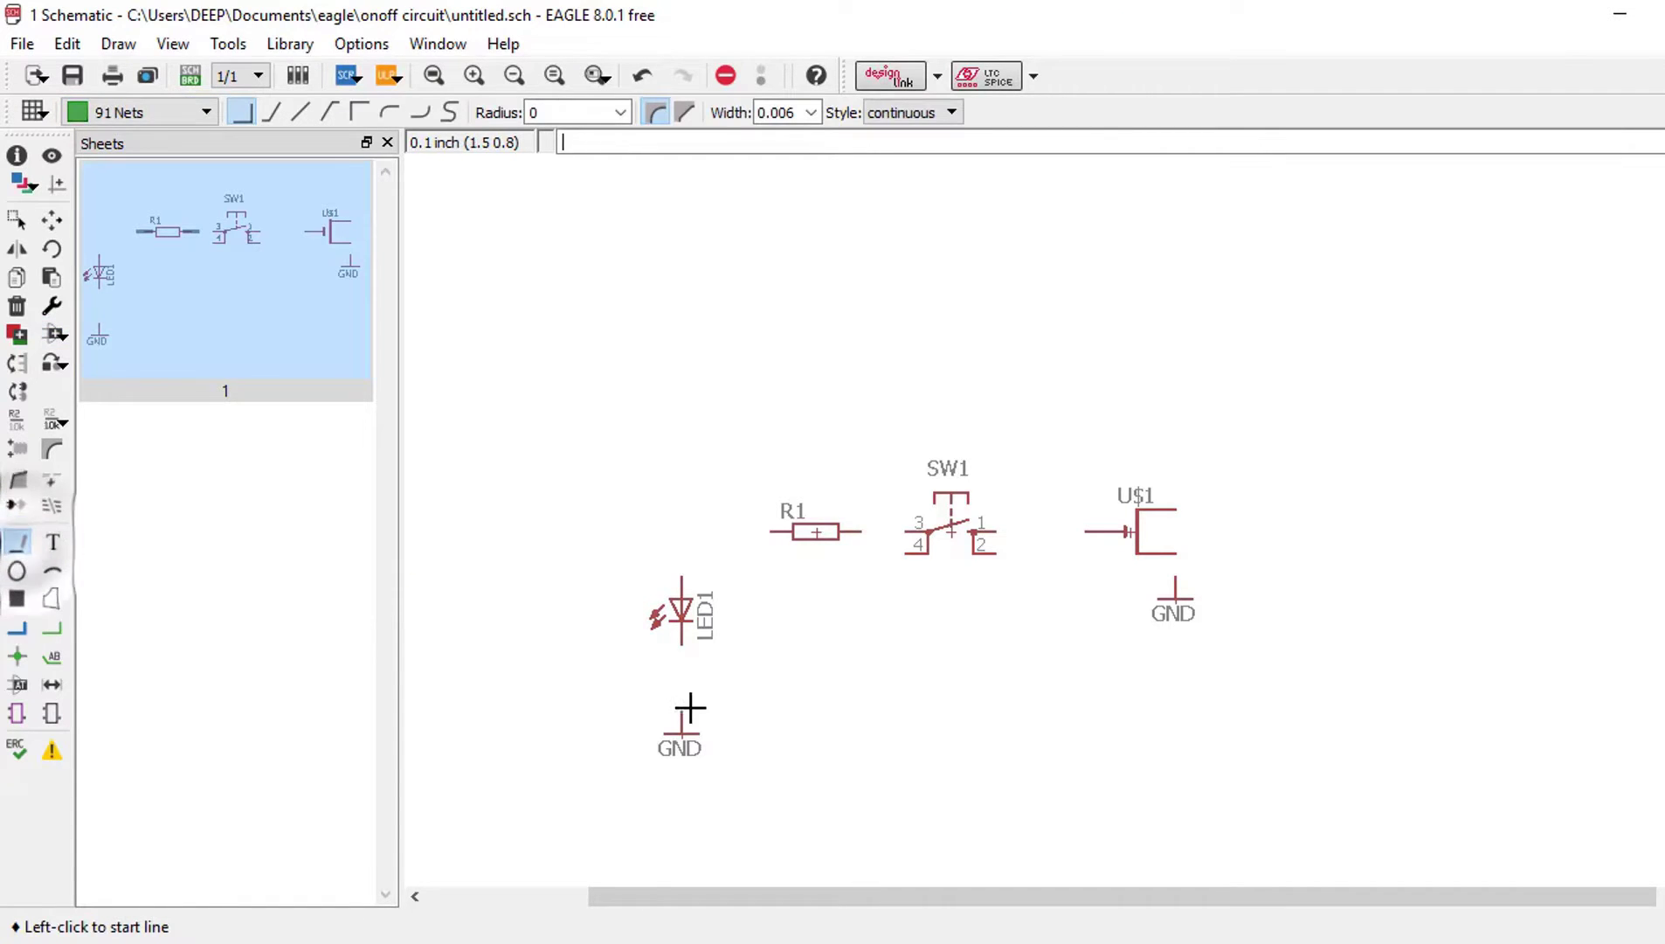
{"action": "scroll", "coordinate": [679, 711], "scroll_direction": "up", "scroll_amount": 2}
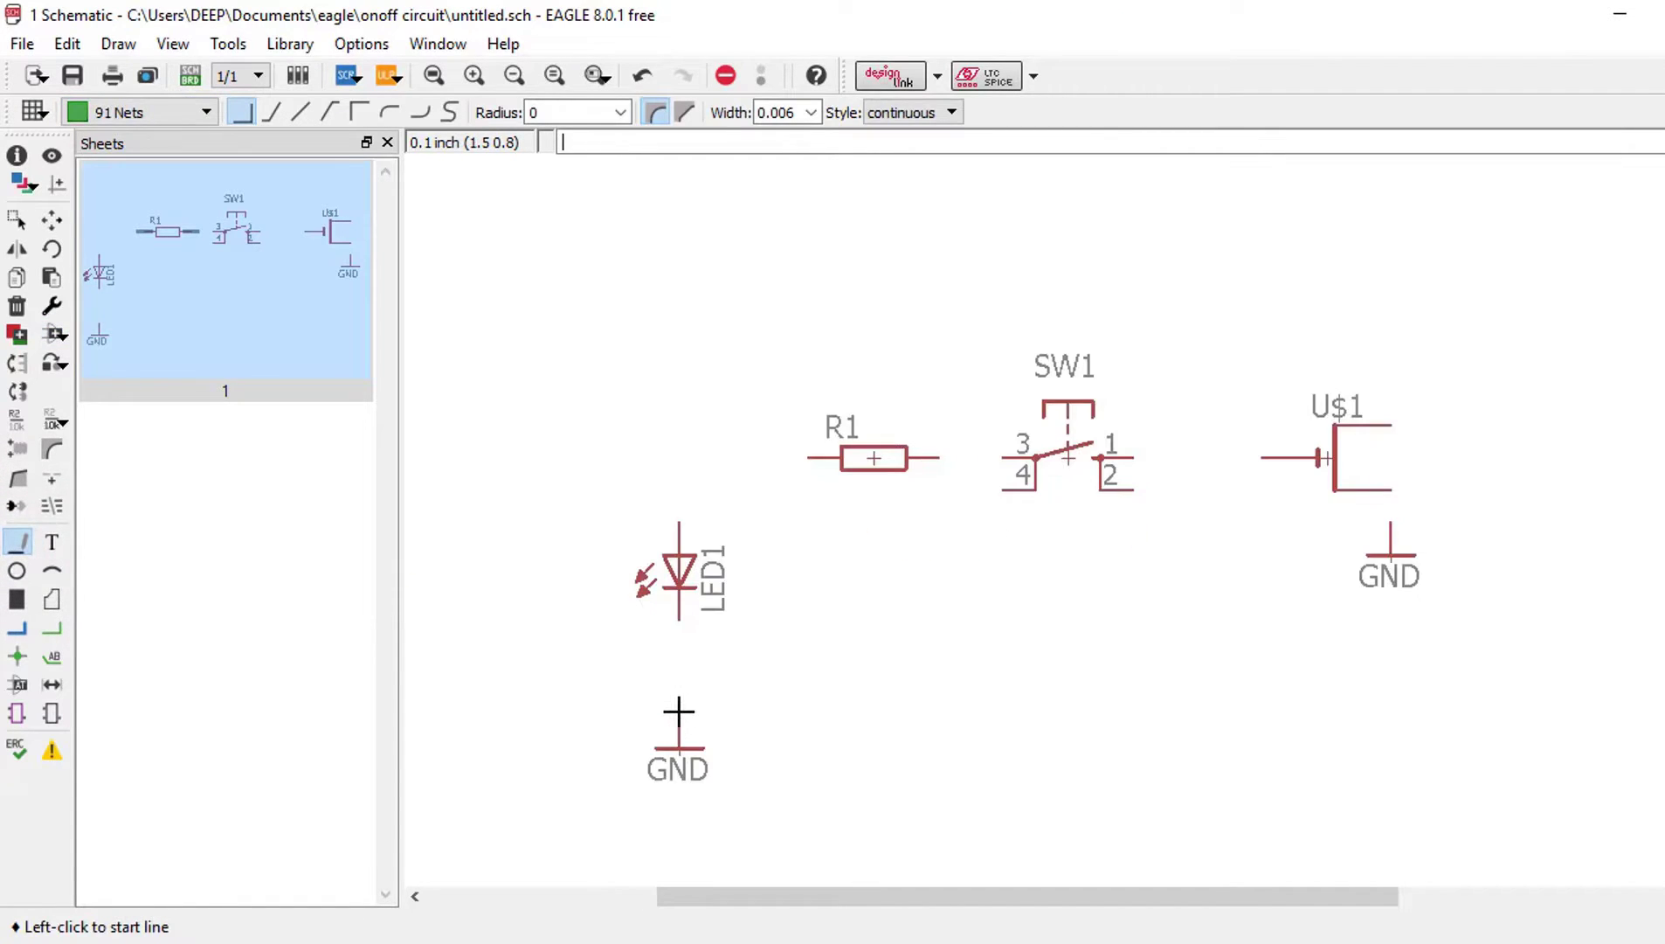
{"action": "left_click", "coordinate": [679, 619]}
{"action": "left_click", "coordinate": [679, 523]}
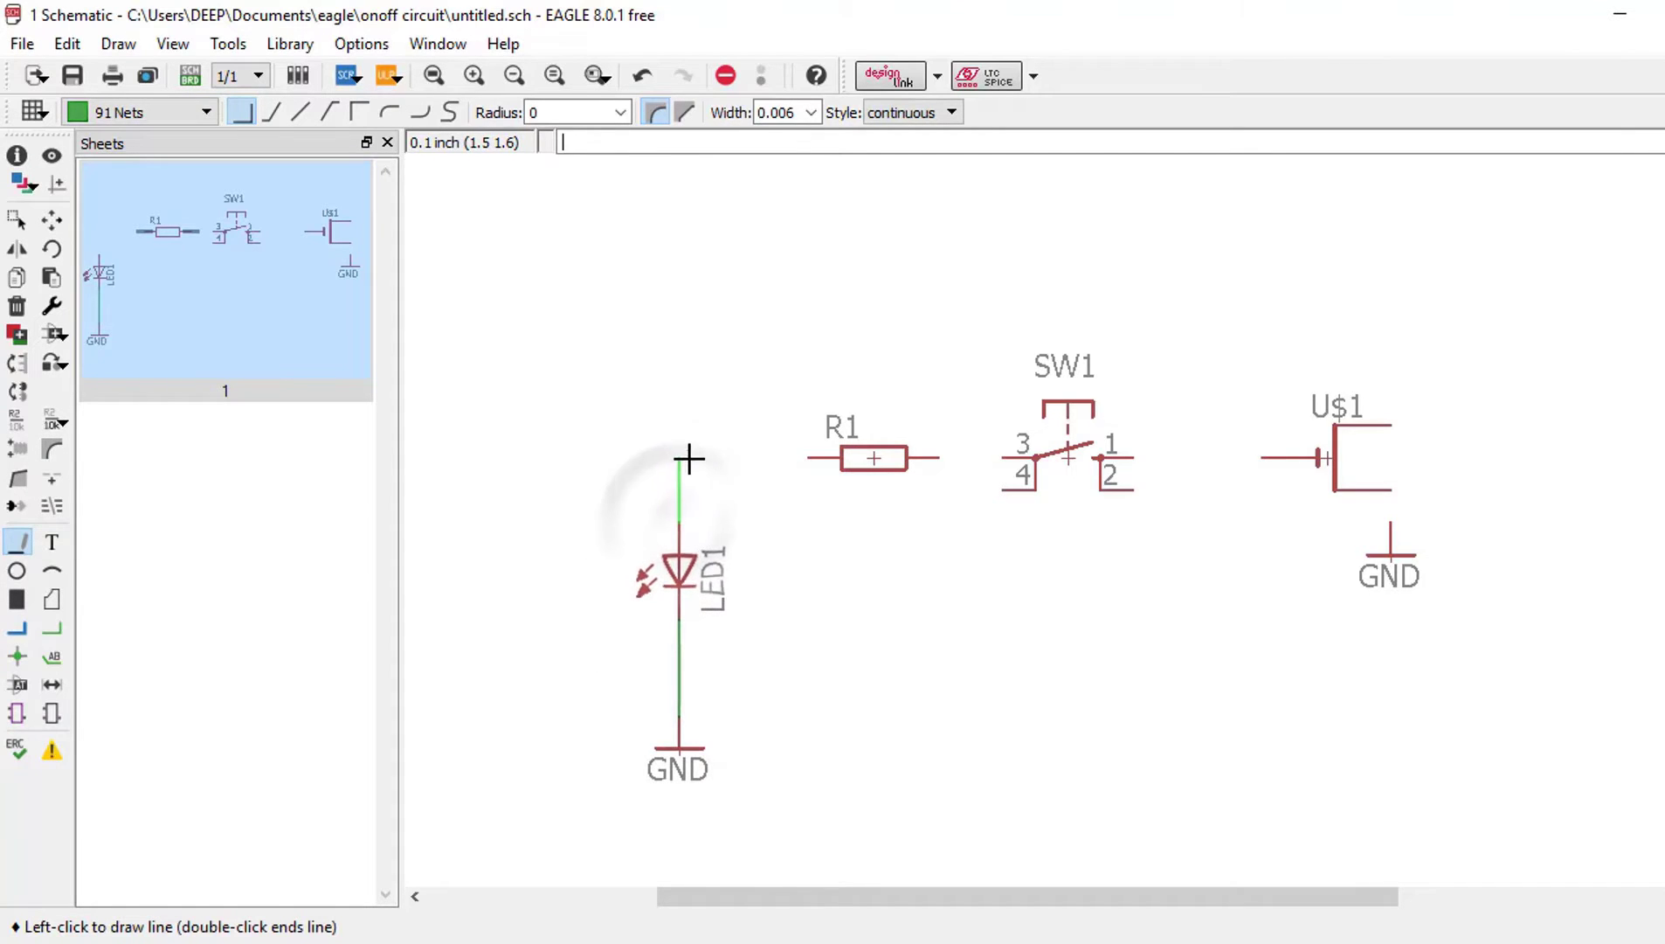
{"action": "left_click", "coordinate": [677, 458]}
{"action": "left_click", "coordinate": [808, 457]}
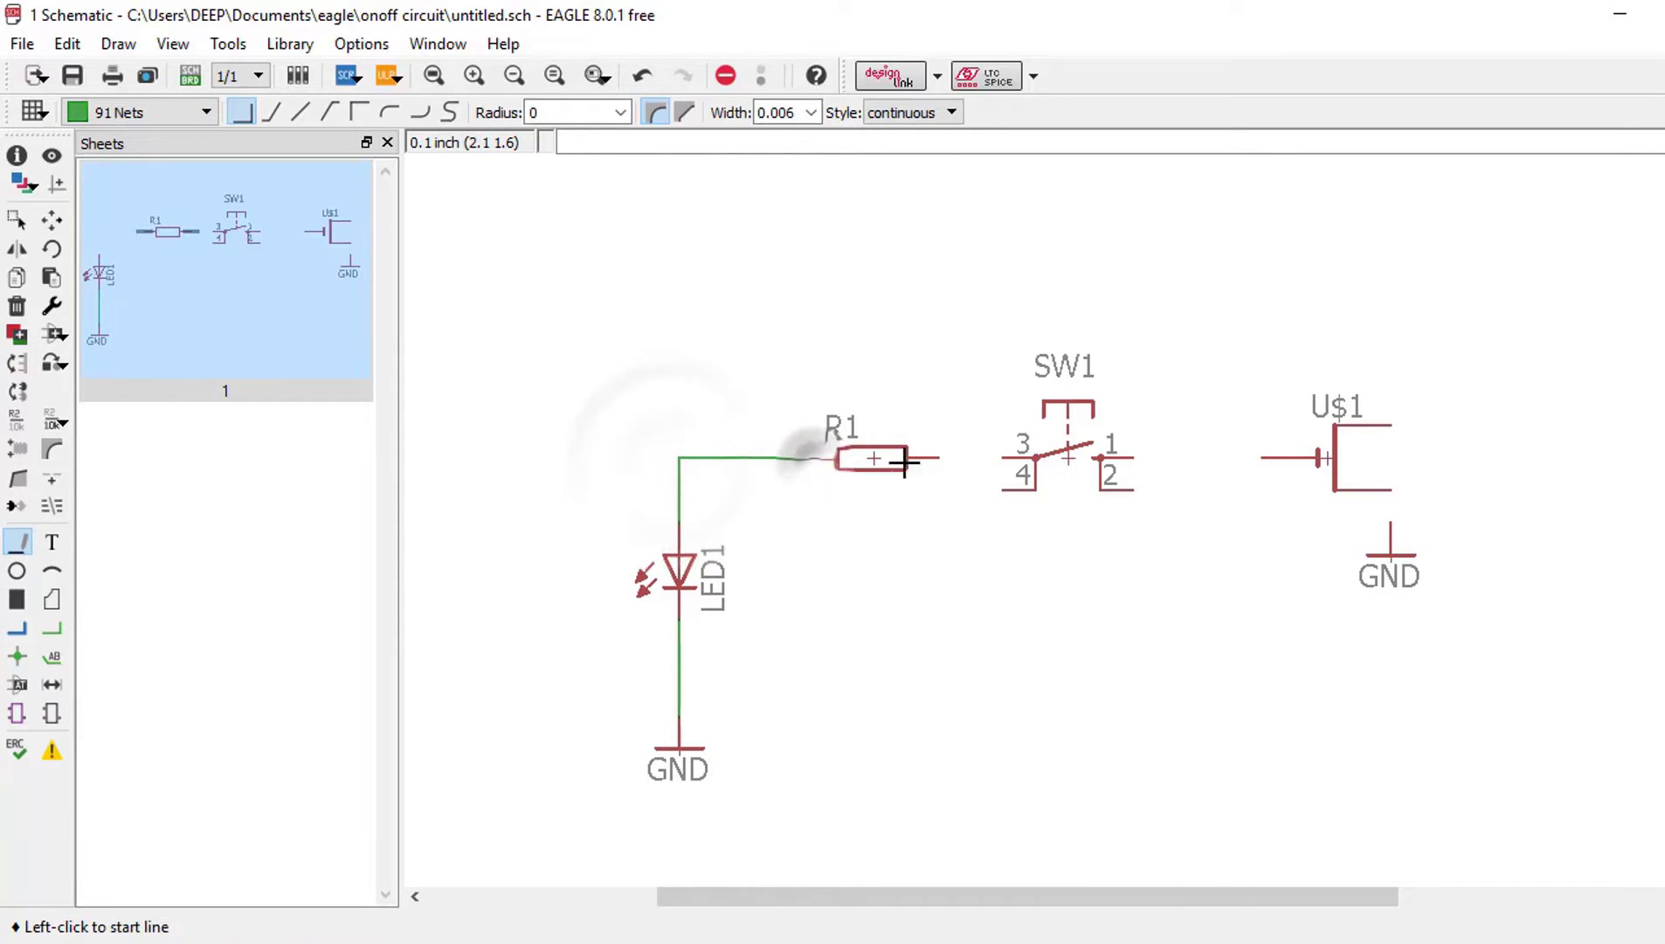
{"action": "left_click", "coordinate": [939, 457]}
{"action": "left_click", "coordinate": [1021, 457]}
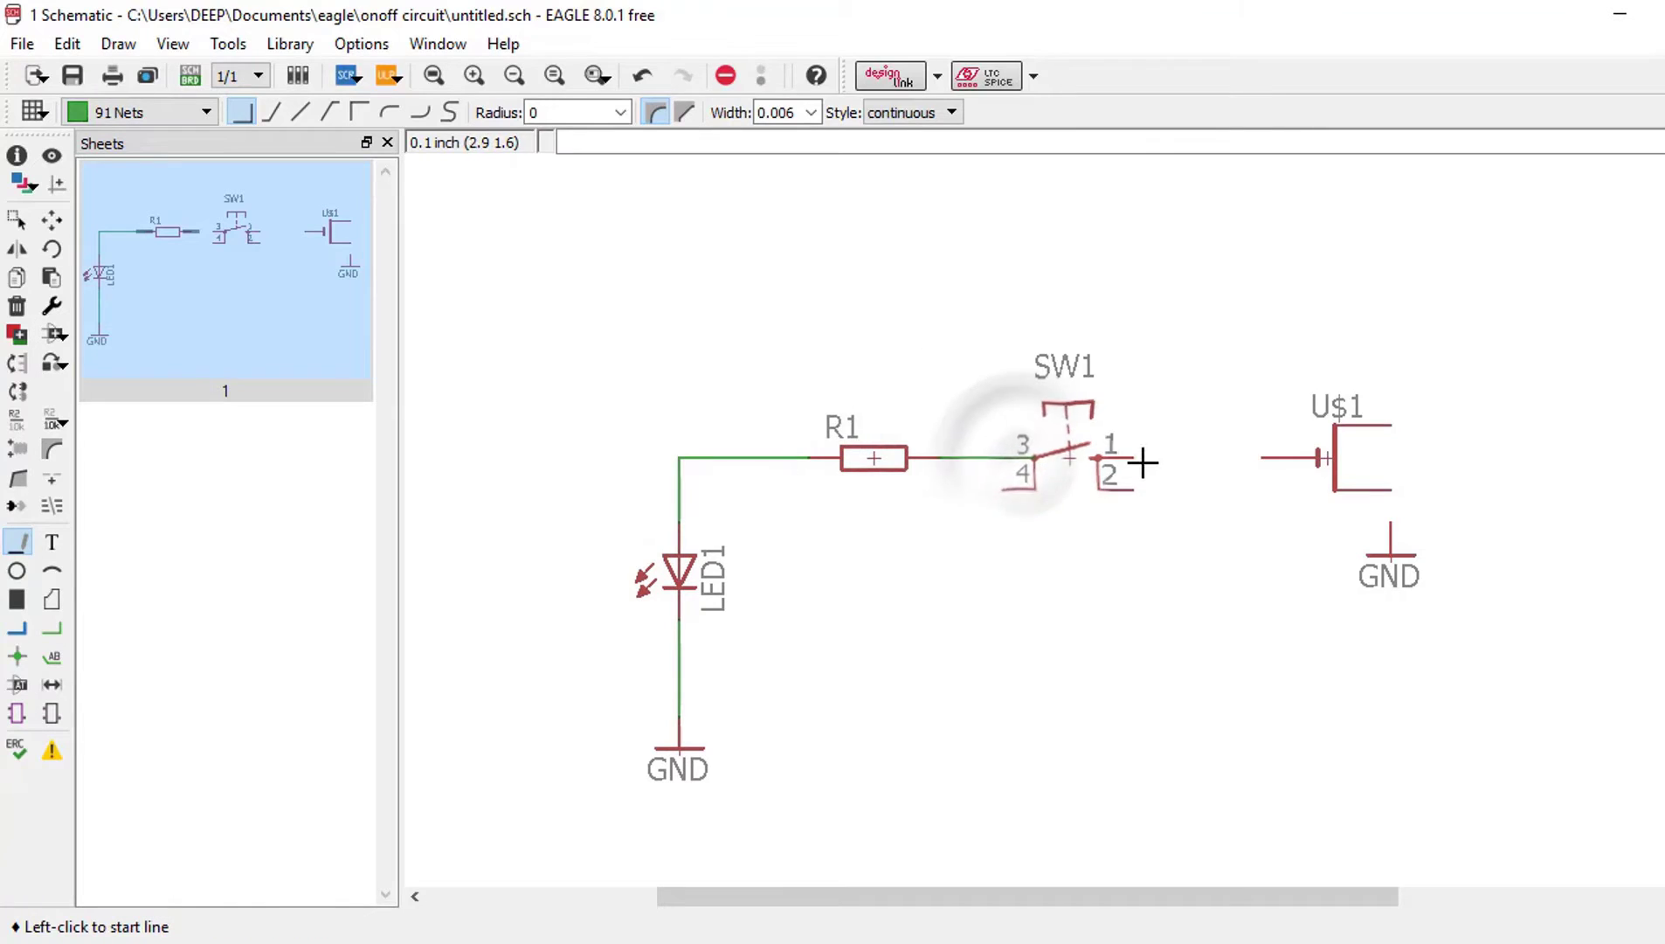
{"action": "left_click", "coordinate": [1131, 457]}
{"action": "left_click", "coordinate": [1260, 457]}
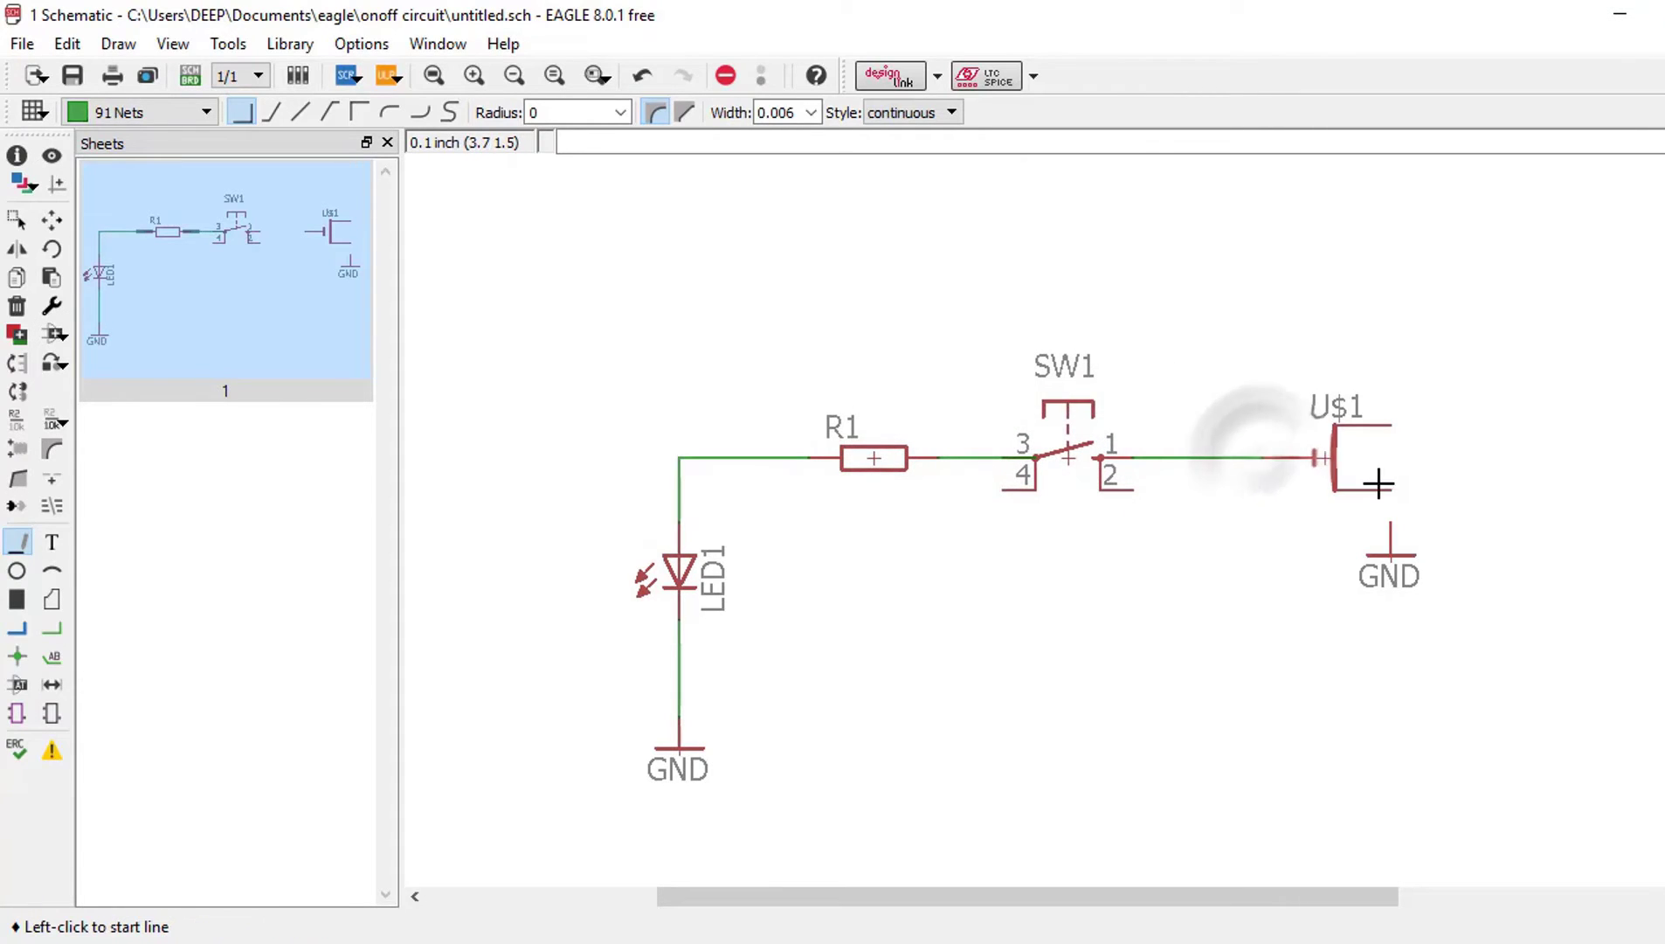
{"action": "left_click", "coordinate": [1390, 554]}
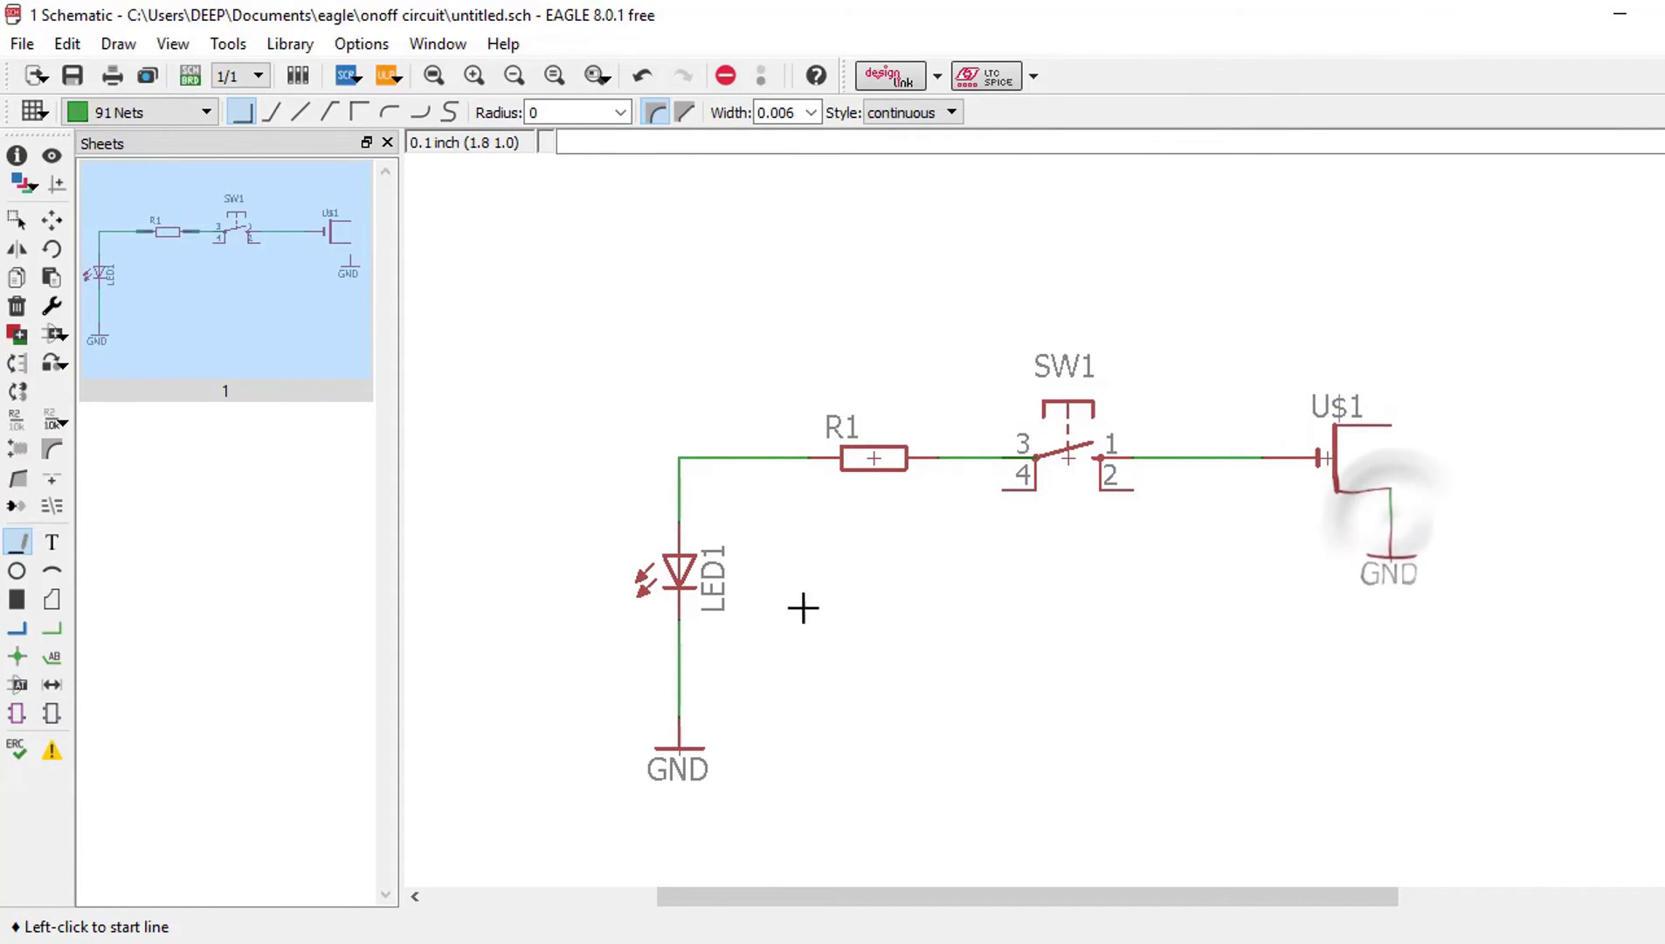